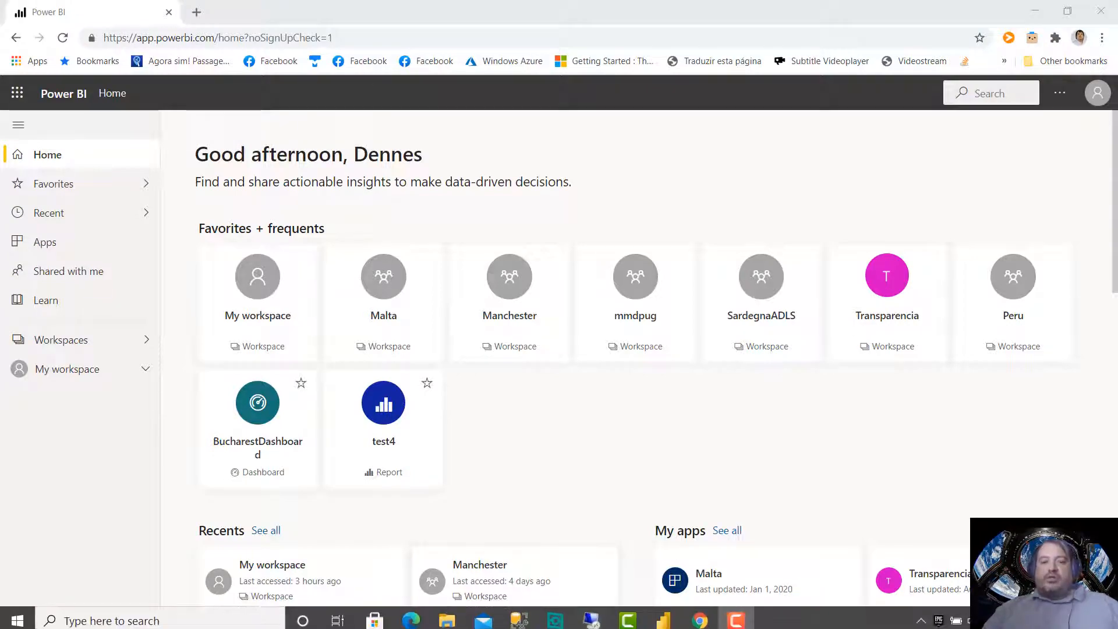
left_click(592, 616)
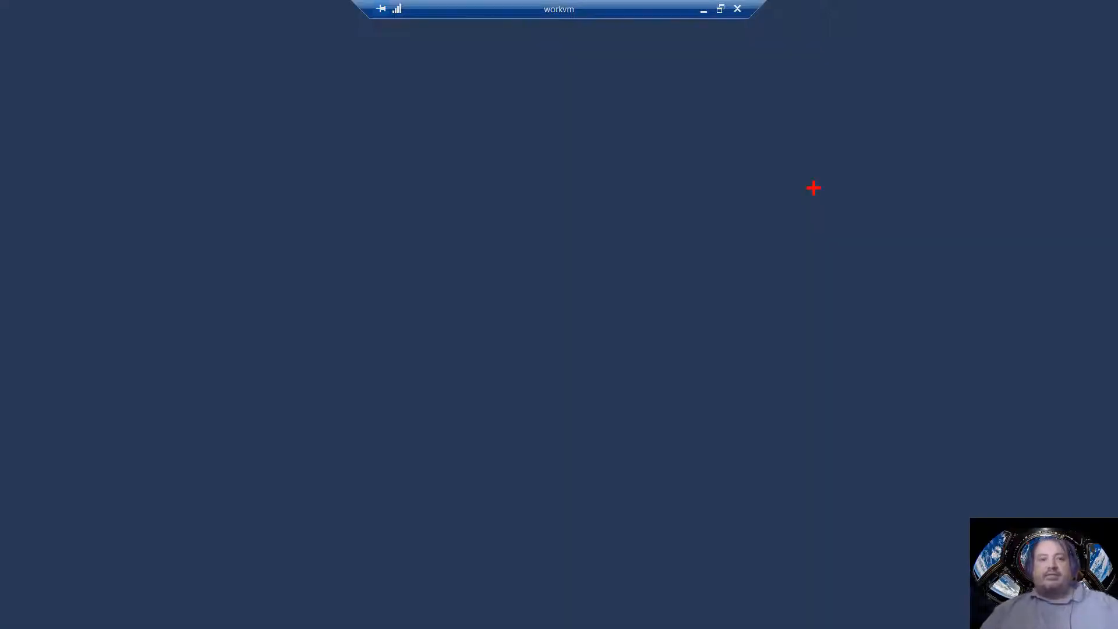
left_click(704, 10)
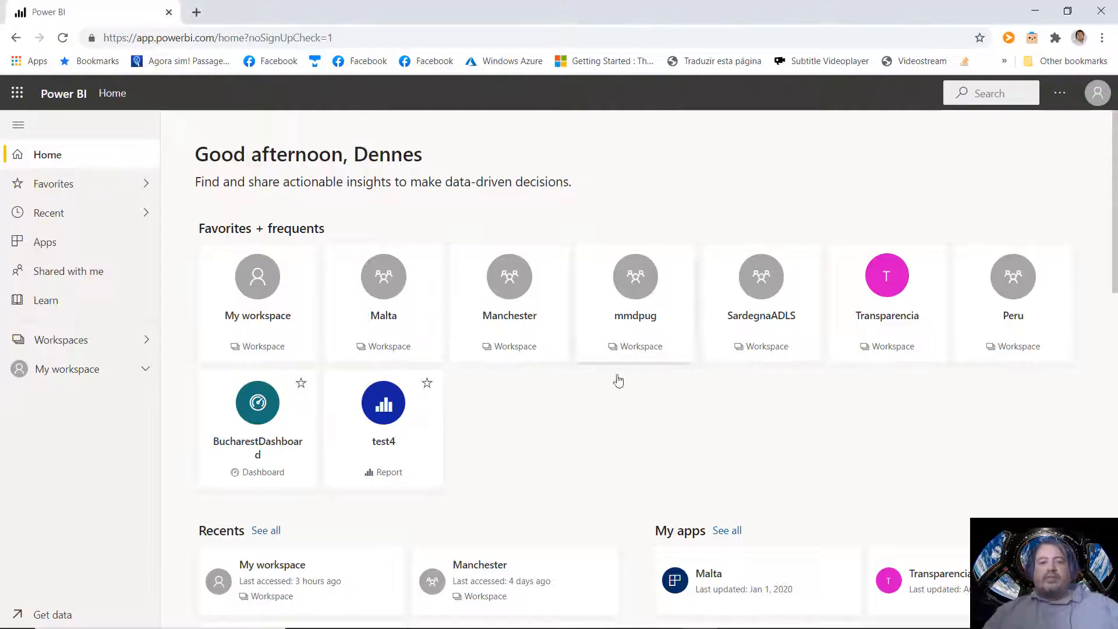
mouse_move(664, 615)
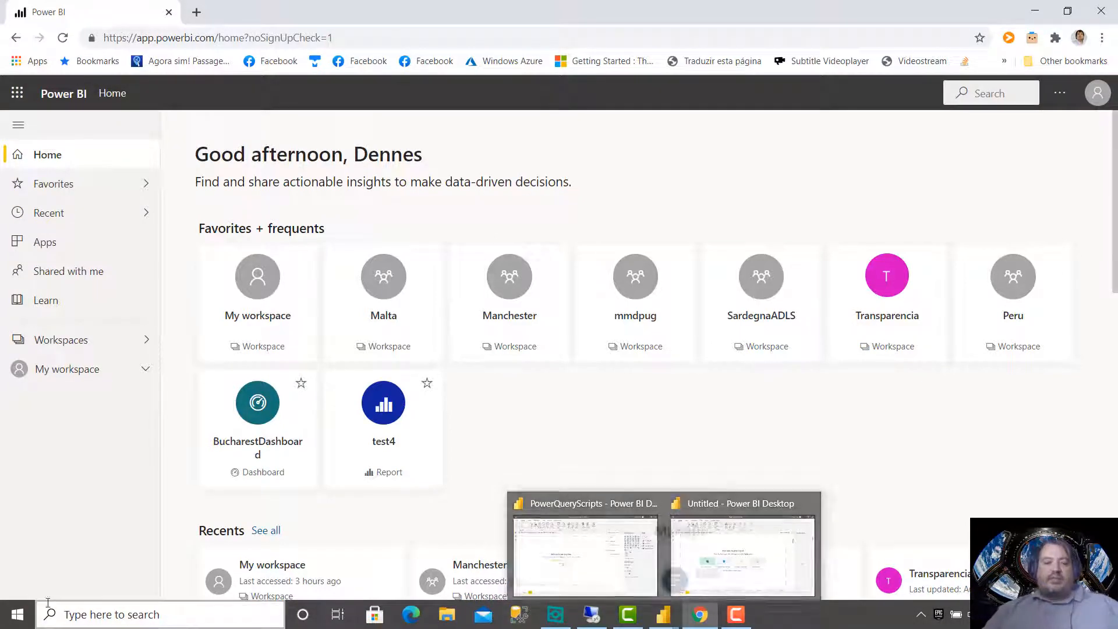
Step: Find the On-premises data gateway app on the computer, open it and check the gateway's status
left_click(12, 616)
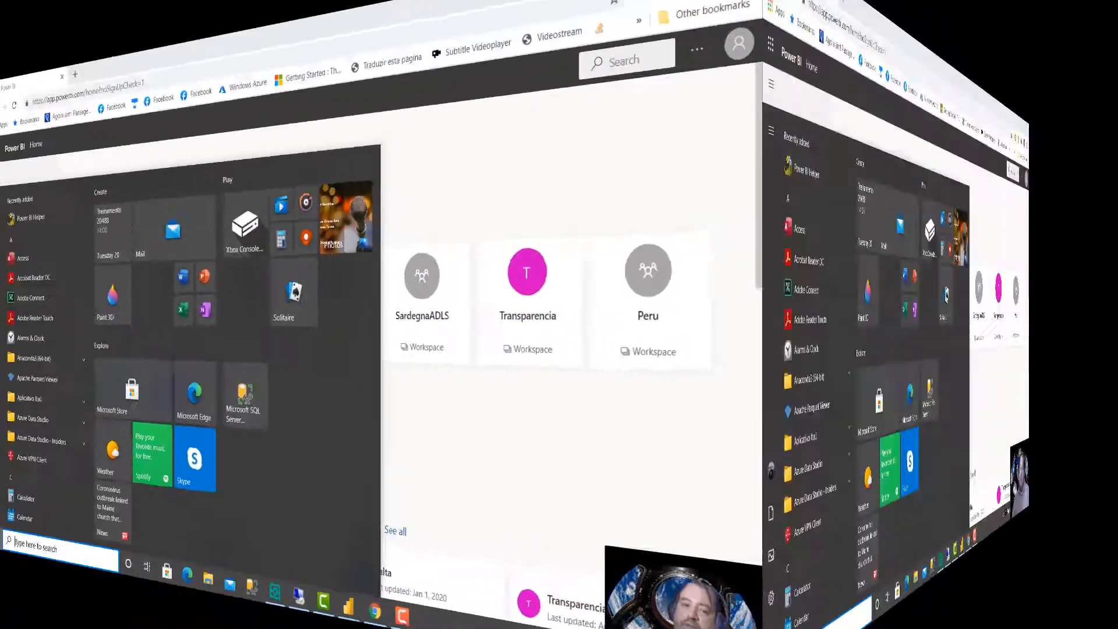
type("gatew")
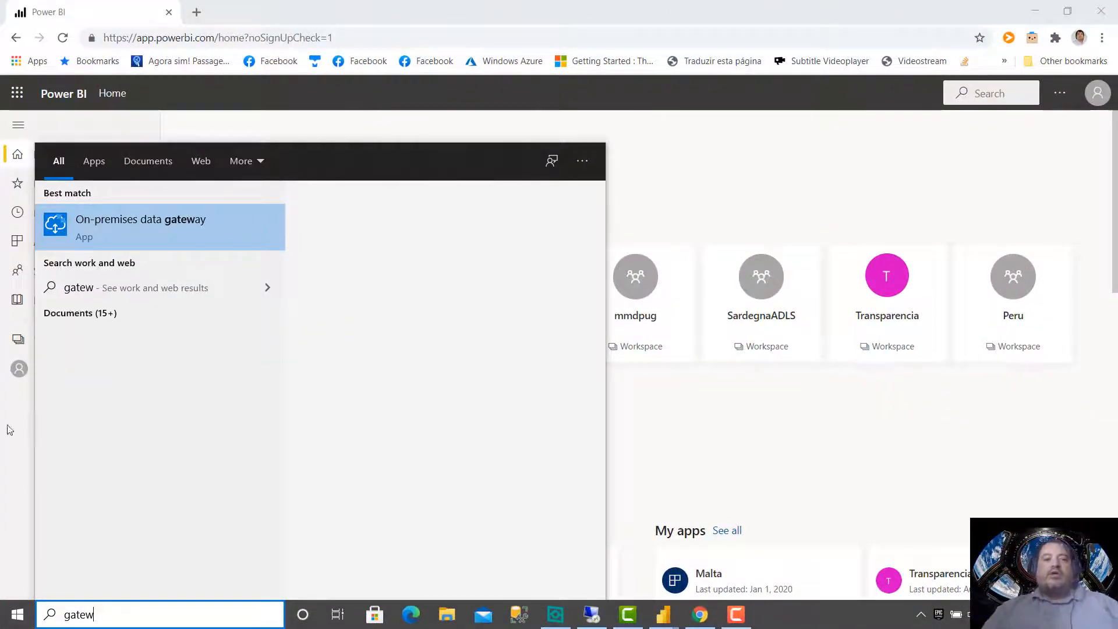
left_click(141, 230)
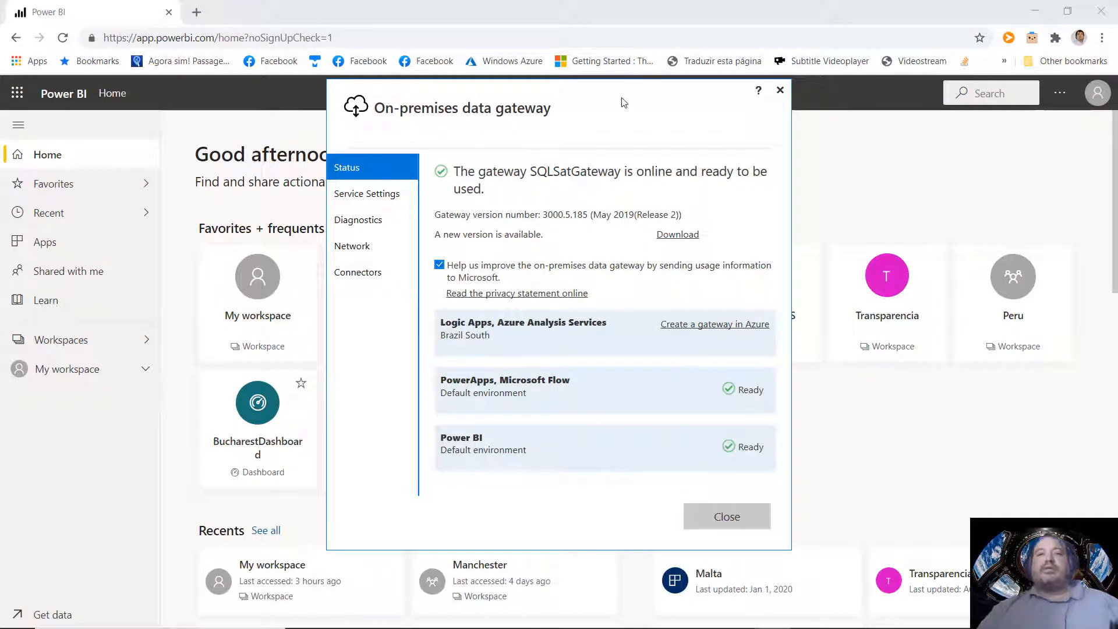
left_click_drag(624, 102, 617, 129)
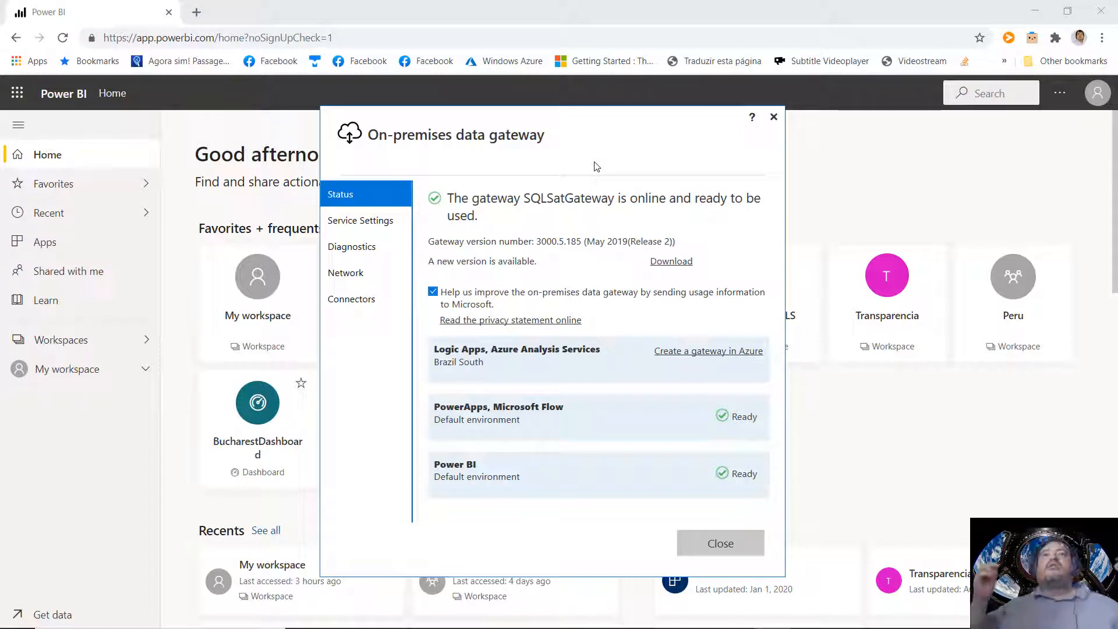
left_click(618, 7)
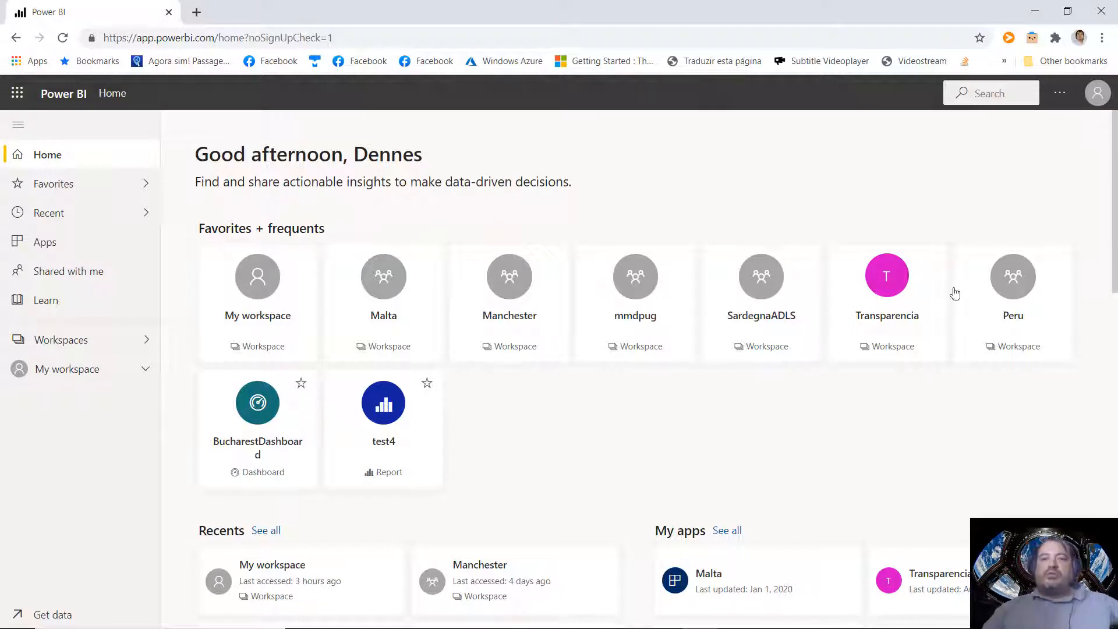
Step: Open the gateway management page from the Power BI service settings
left_click(1058, 98)
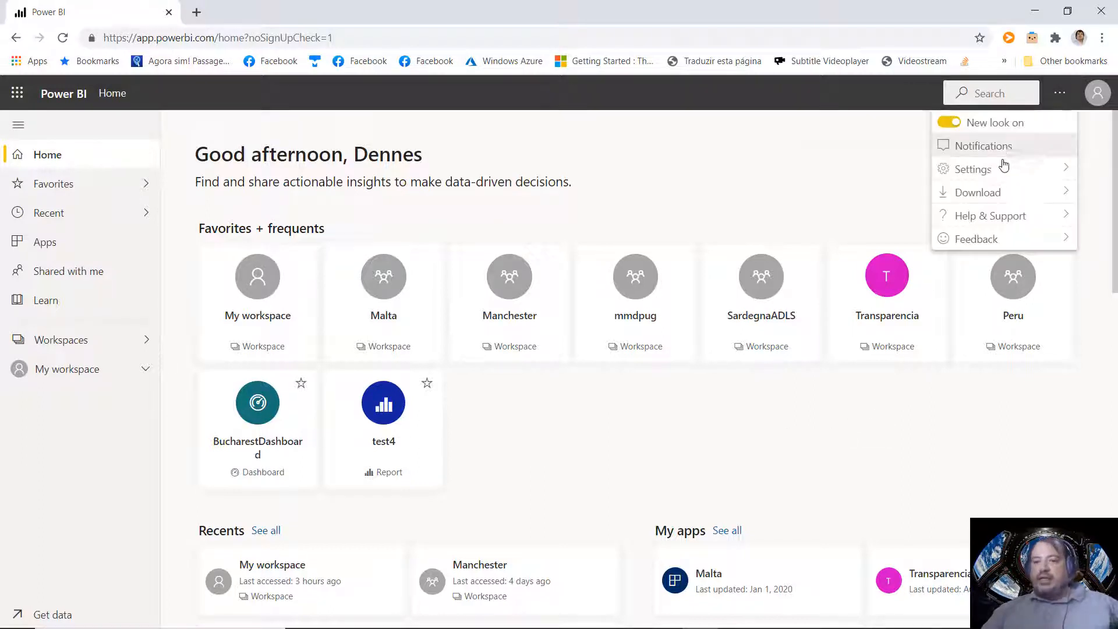
mouse_move(993, 169)
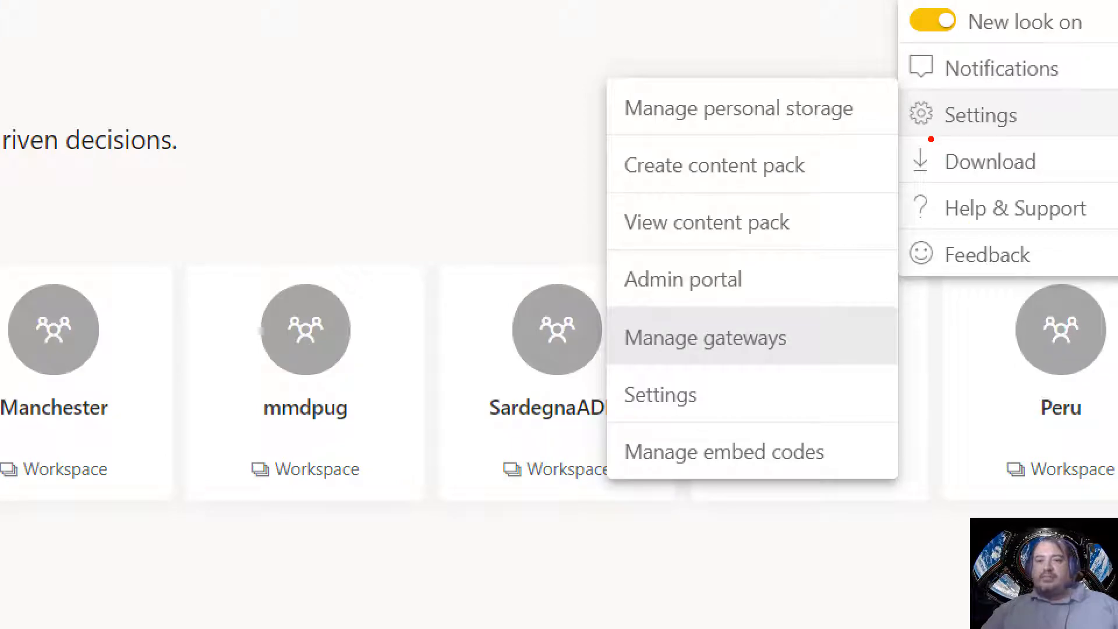
left_click_drag(932, 139, 1095, 133)
mouse_move(611, 365)
left_mouse_down()
mouse_move(711, 352)
mouse_move(820, 370)
left_mouse_up()
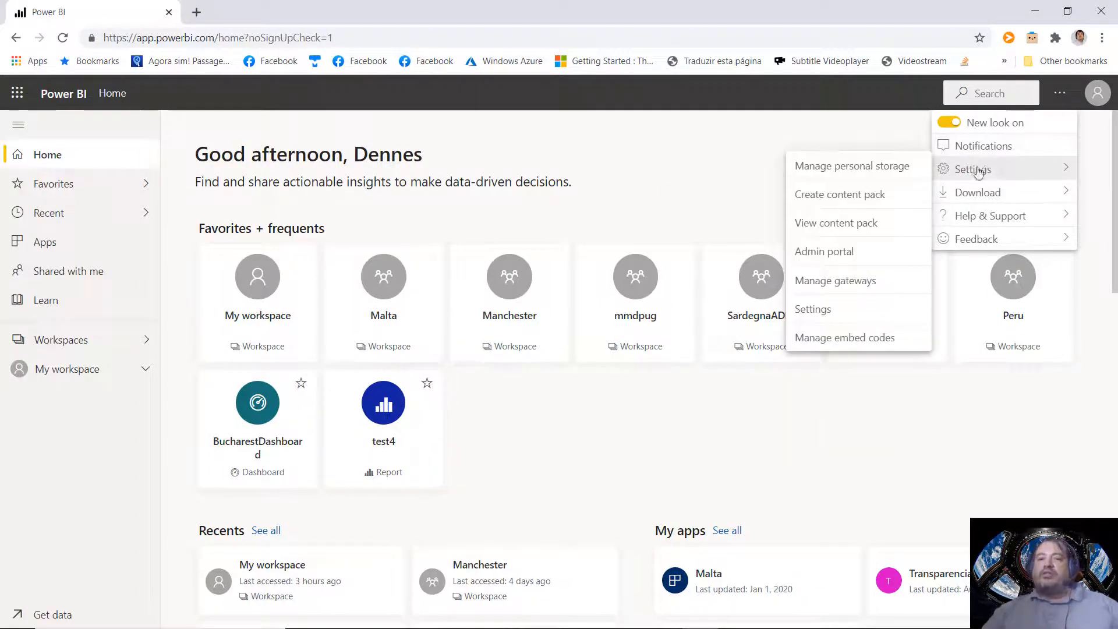
left_click(854, 279)
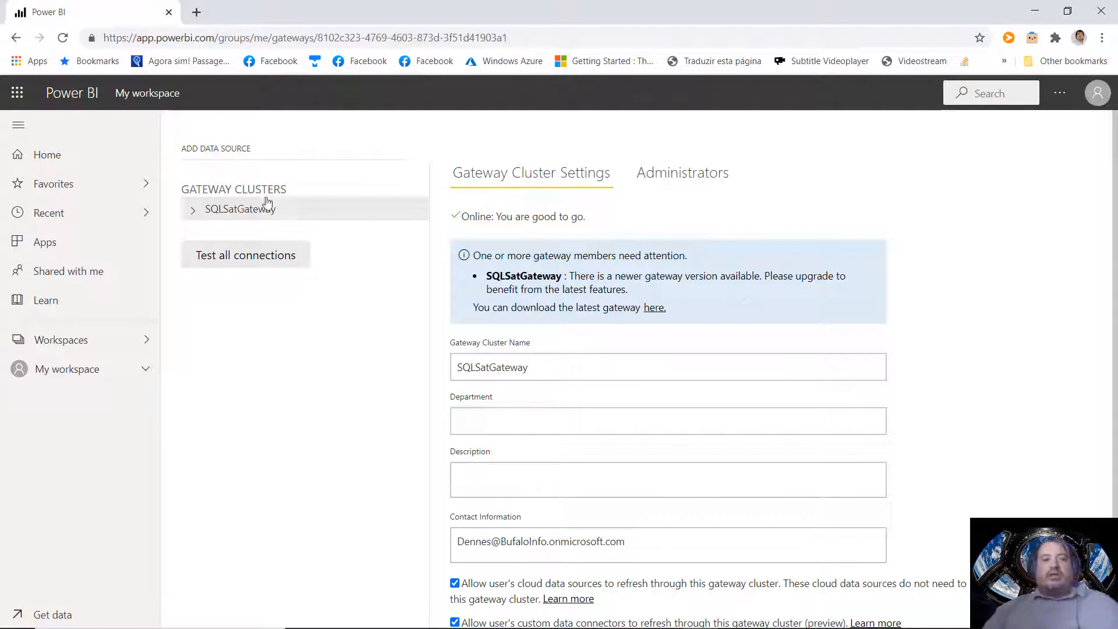
Step: Expand the SQLSatGateway cluster to list its data sources and view the gateway's administrators
left_click(194, 211)
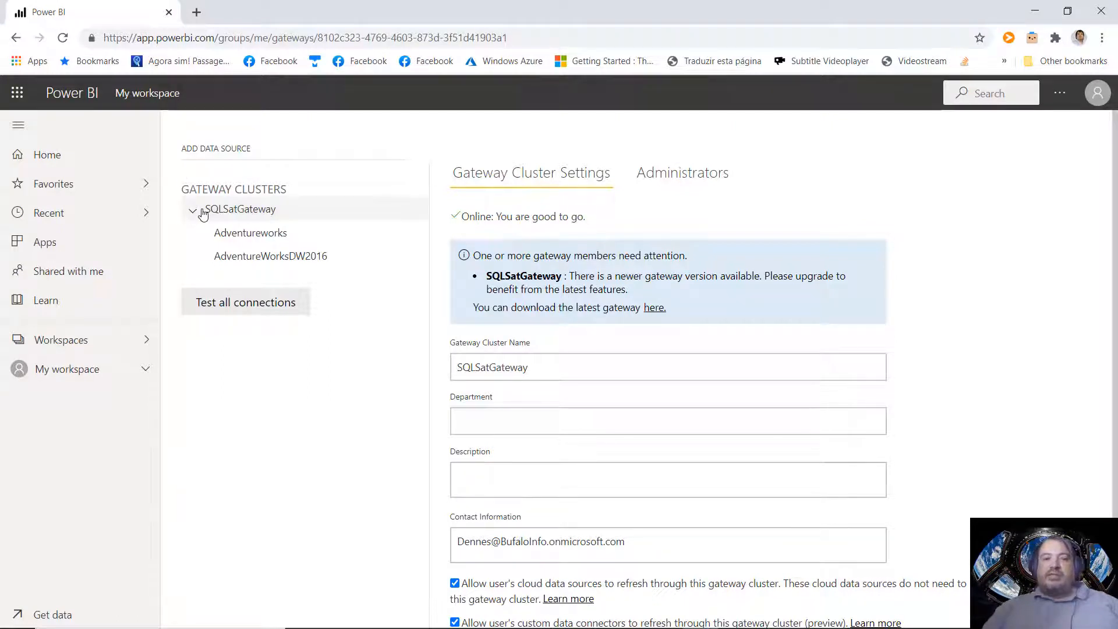
left_click(668, 182)
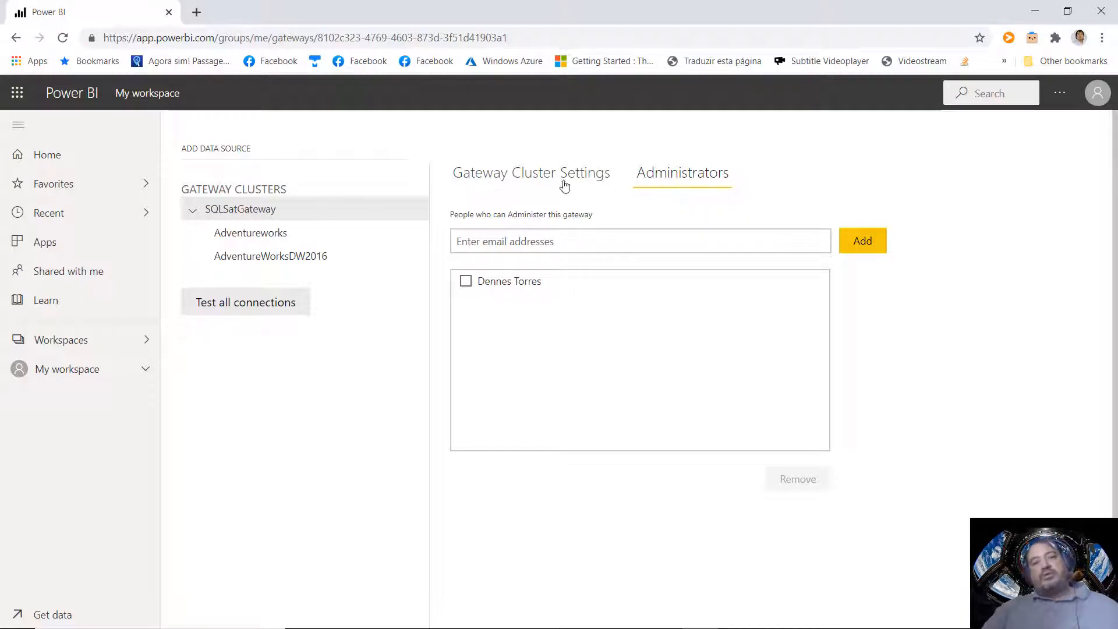
left_click(371, 214)
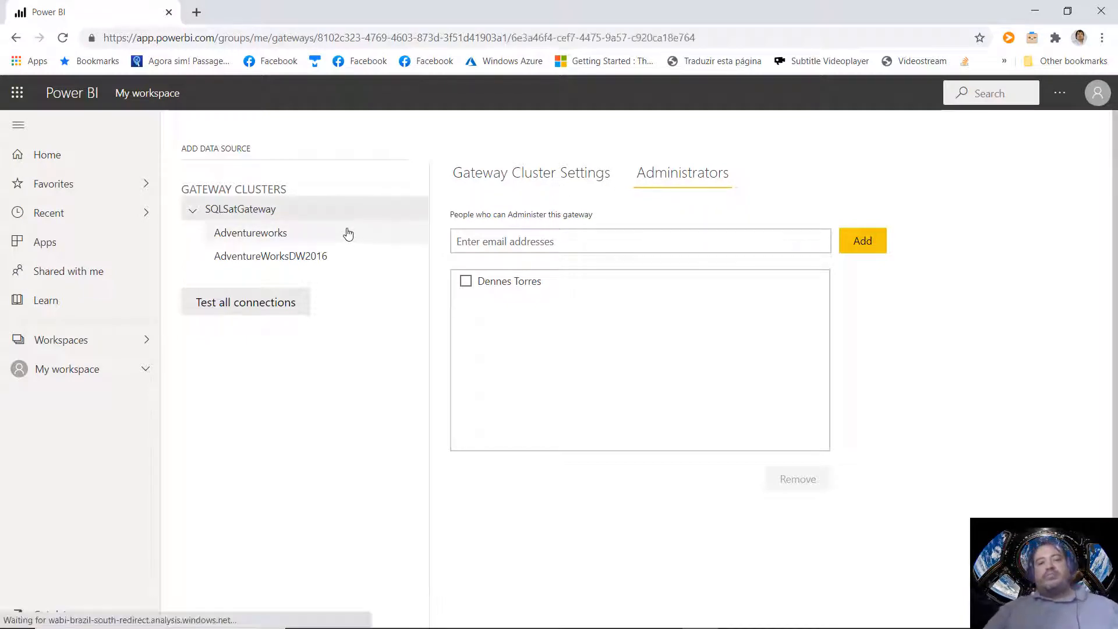
Step: Review the Adventureworks data source's connection settings and the users allowed to publish reports with it
left_click(348, 234)
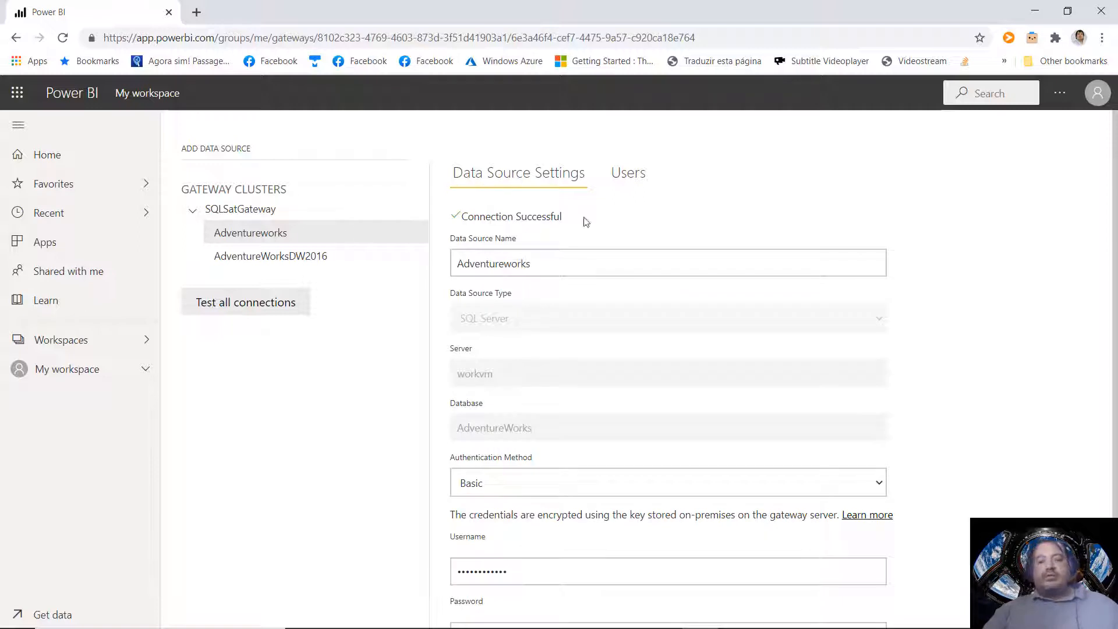
scroll(1116, 335, "down", 2)
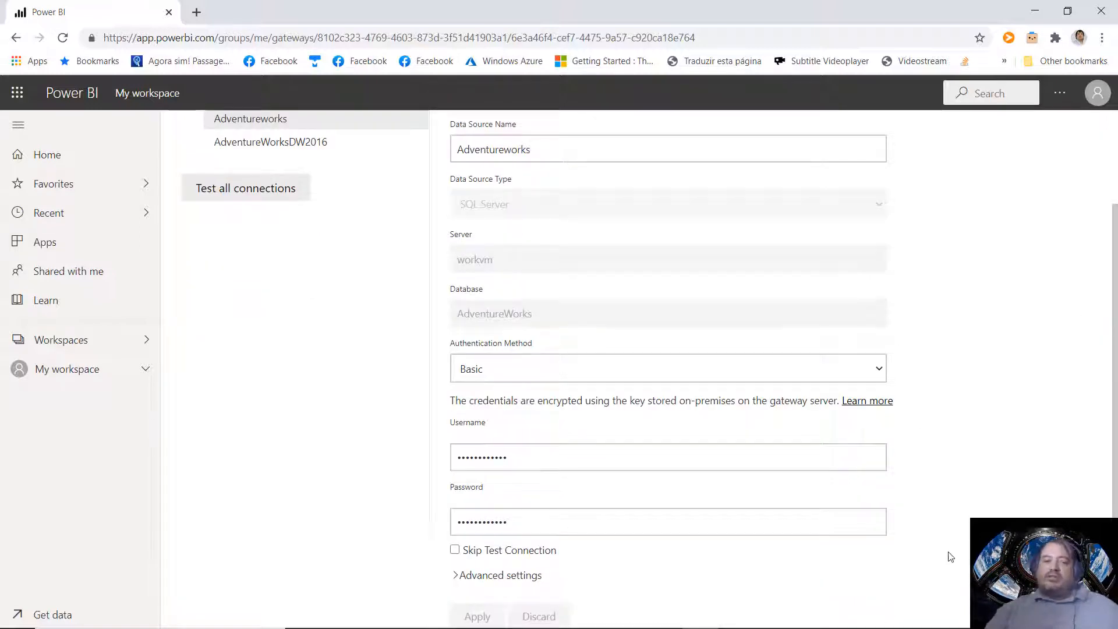
scroll(1098, 407, "up", 2)
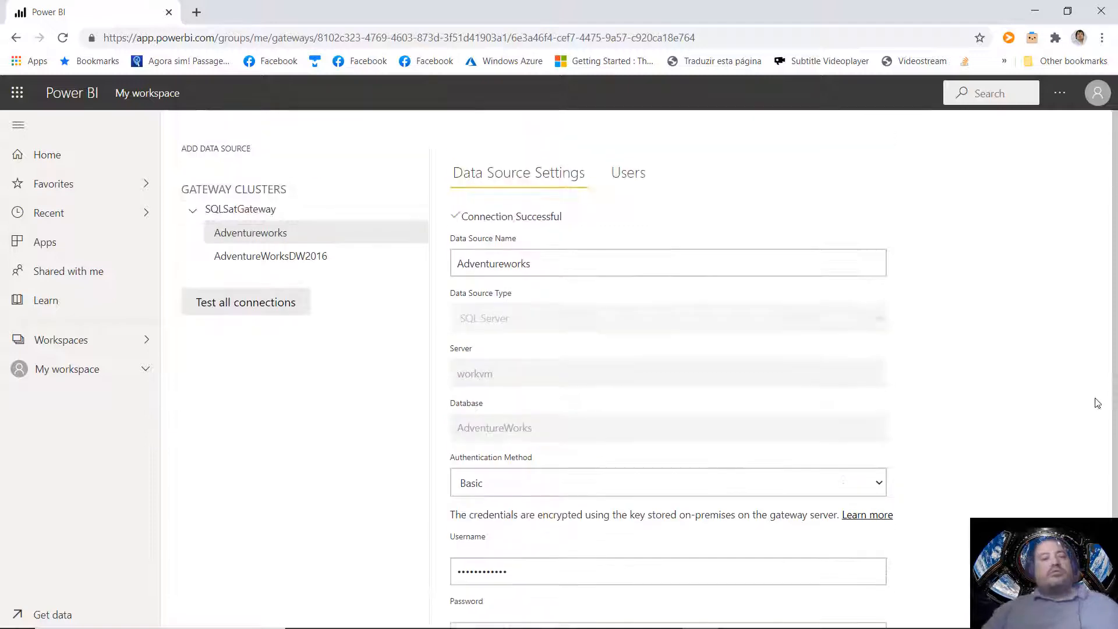
scroll(1098, 489, "down", 2)
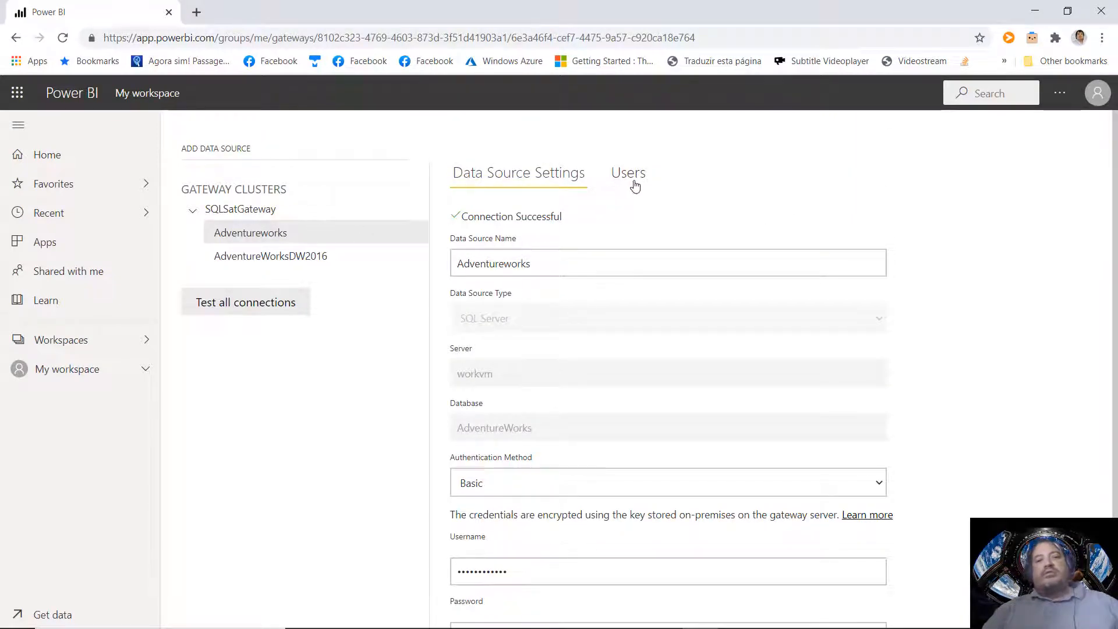
left_click(633, 184)
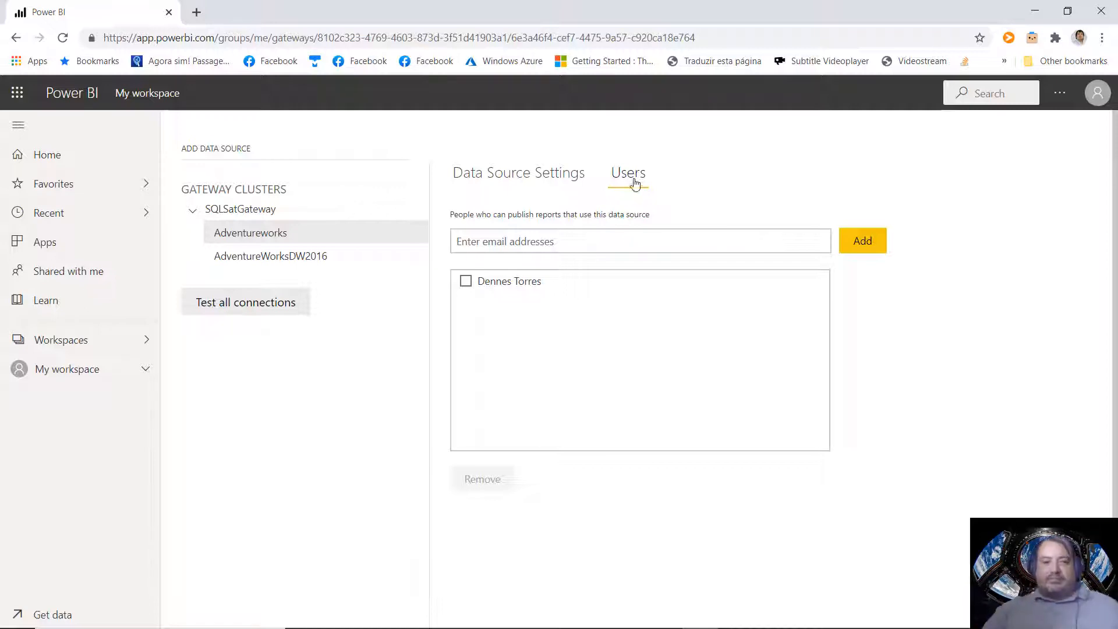
left_click(501, 178)
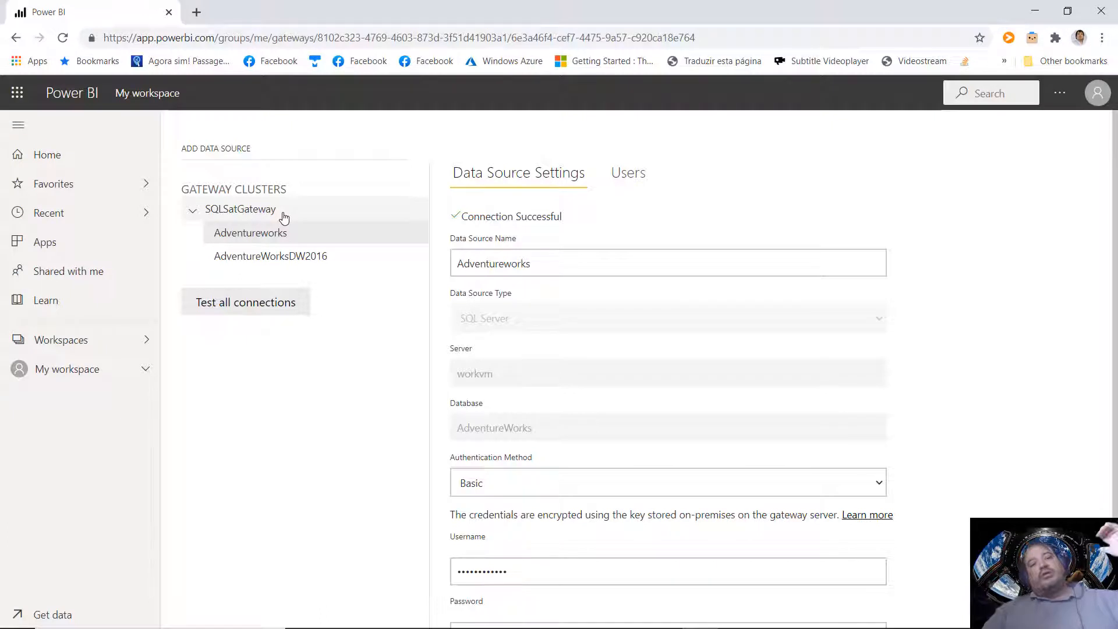
Step: Compare the SQLSatGateway administrators with the Adventureworks data source users, and open the AdventureWorksDW2016 data source
left_click(286, 217)
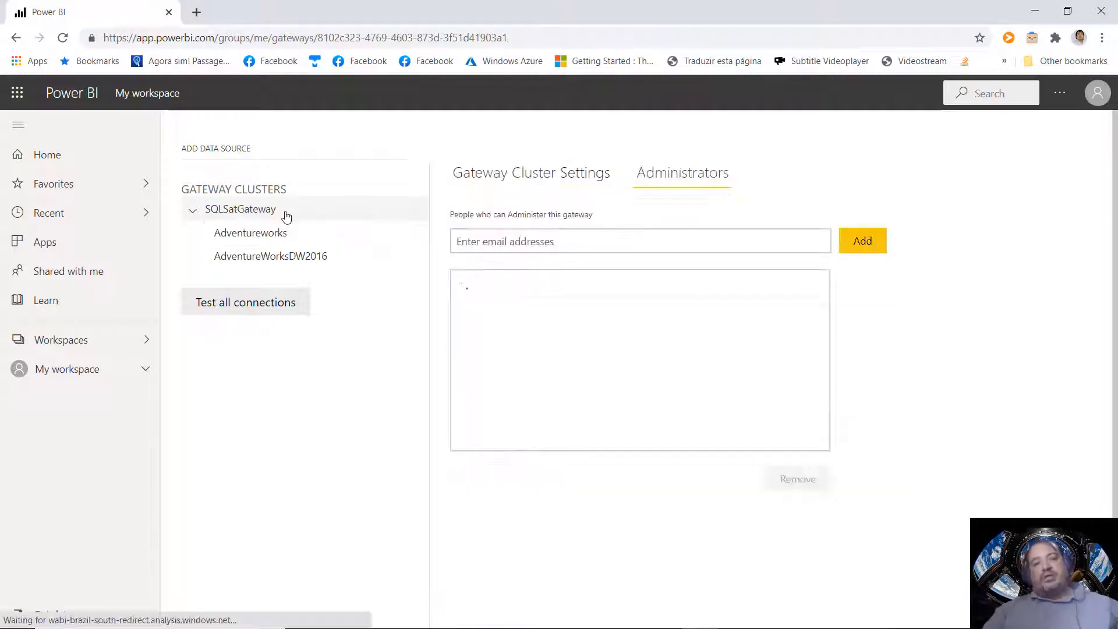
right_click(284, 239)
left_click(283, 237)
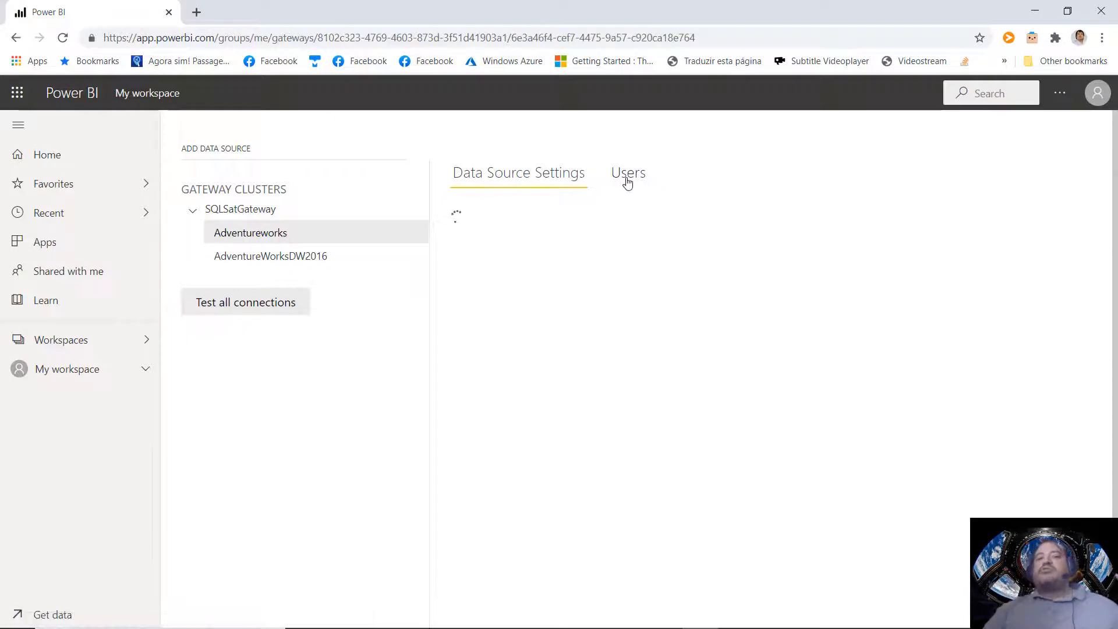
right_click(625, 181)
key("Escape")
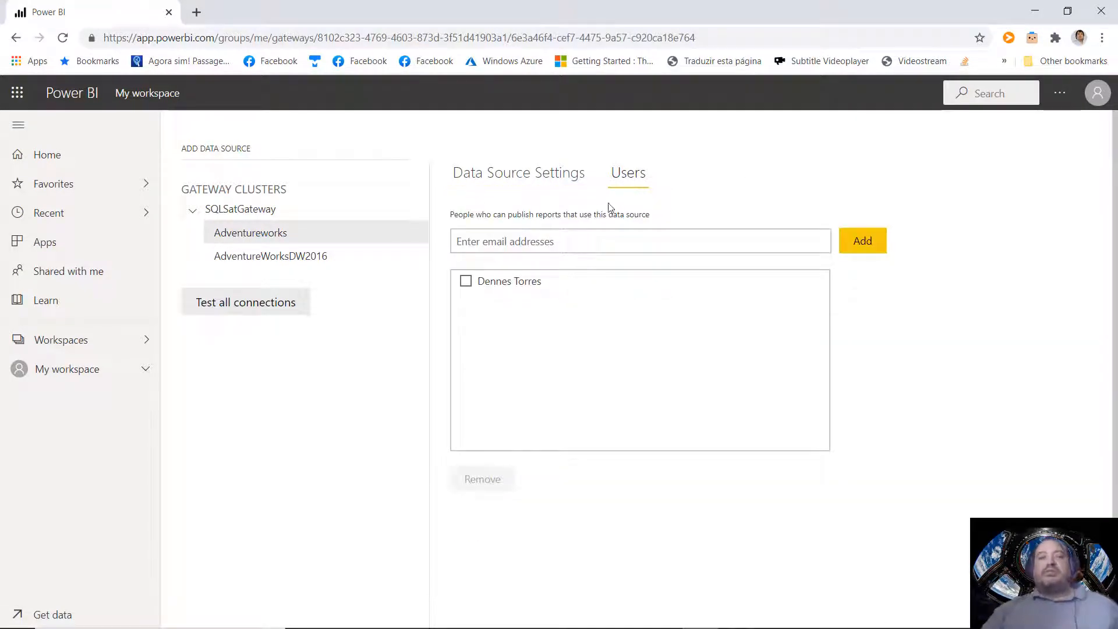
left_click(297, 262)
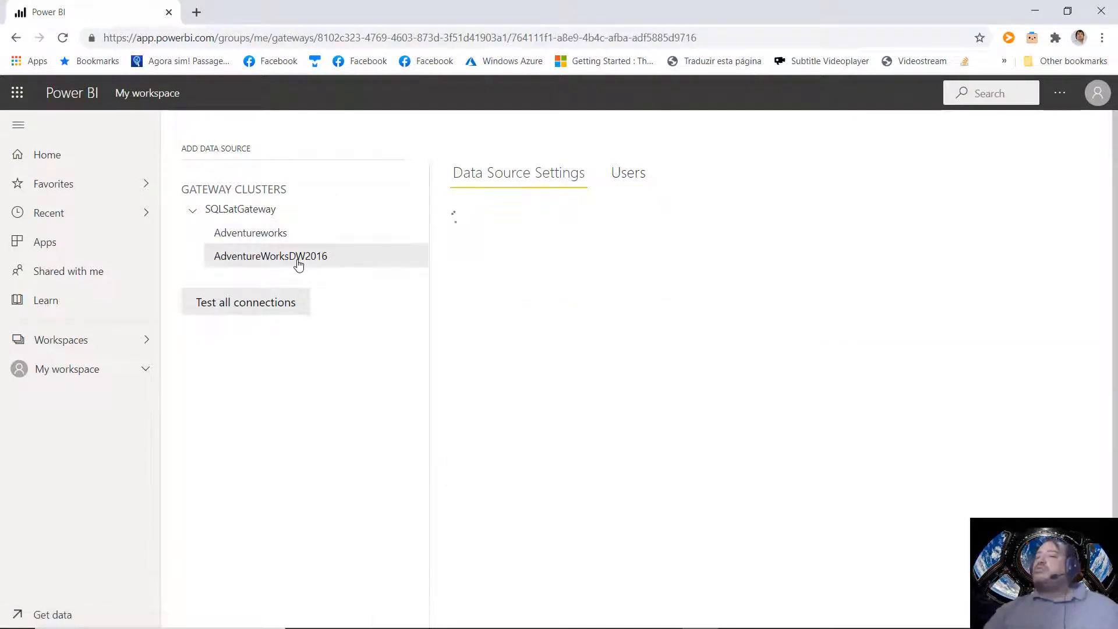
Step: Go to My workspace and check which kinds of new content can be created there
left_click(48, 154)
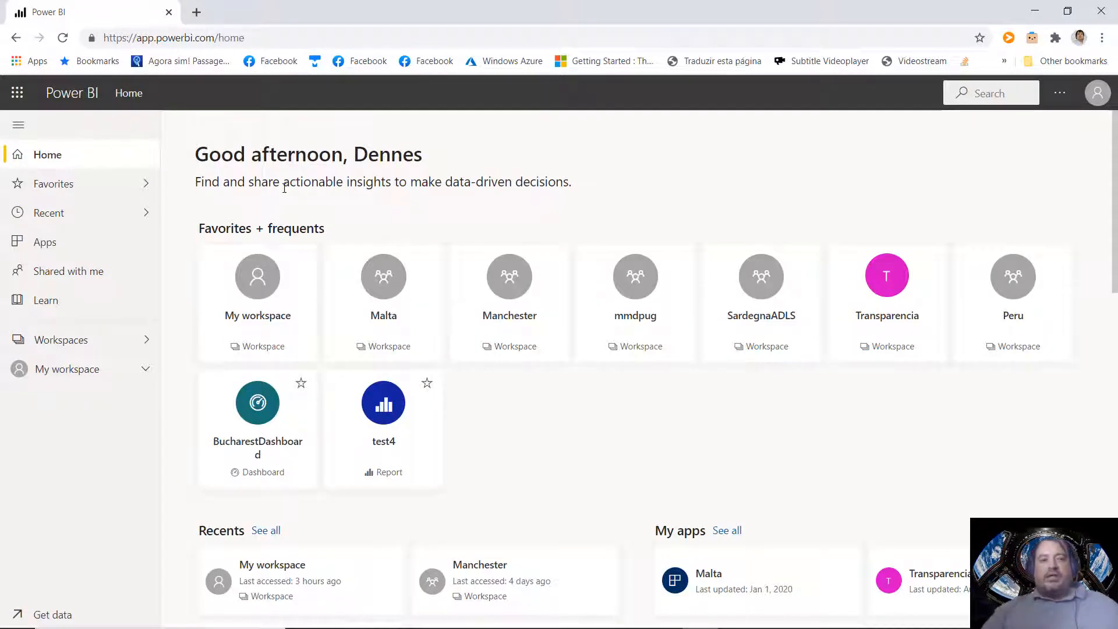
left_click(81, 376)
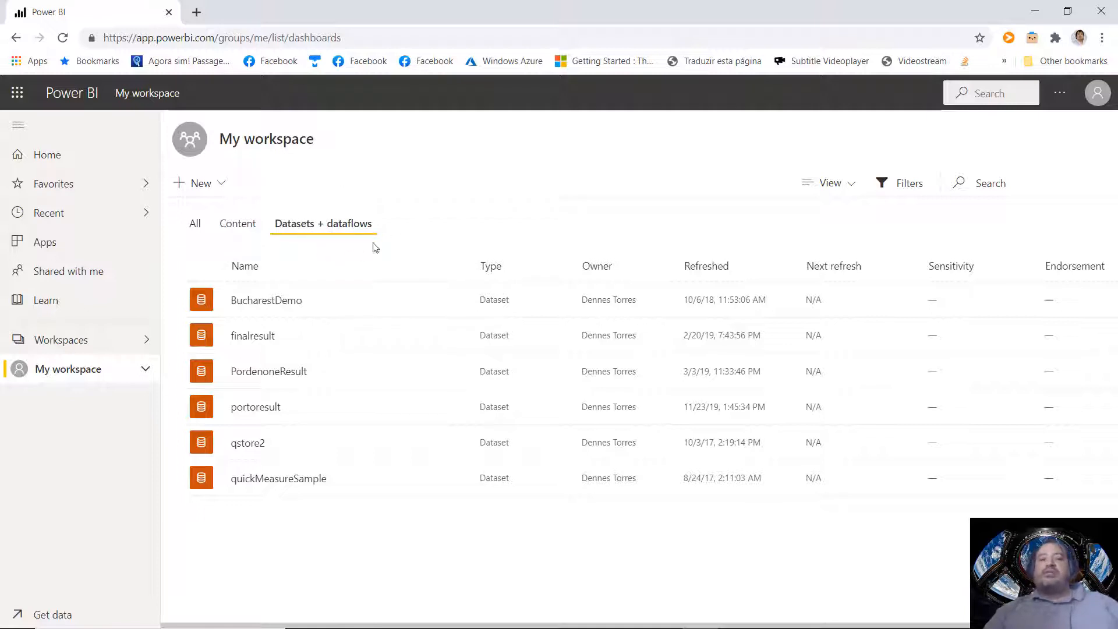
left_click(222, 184)
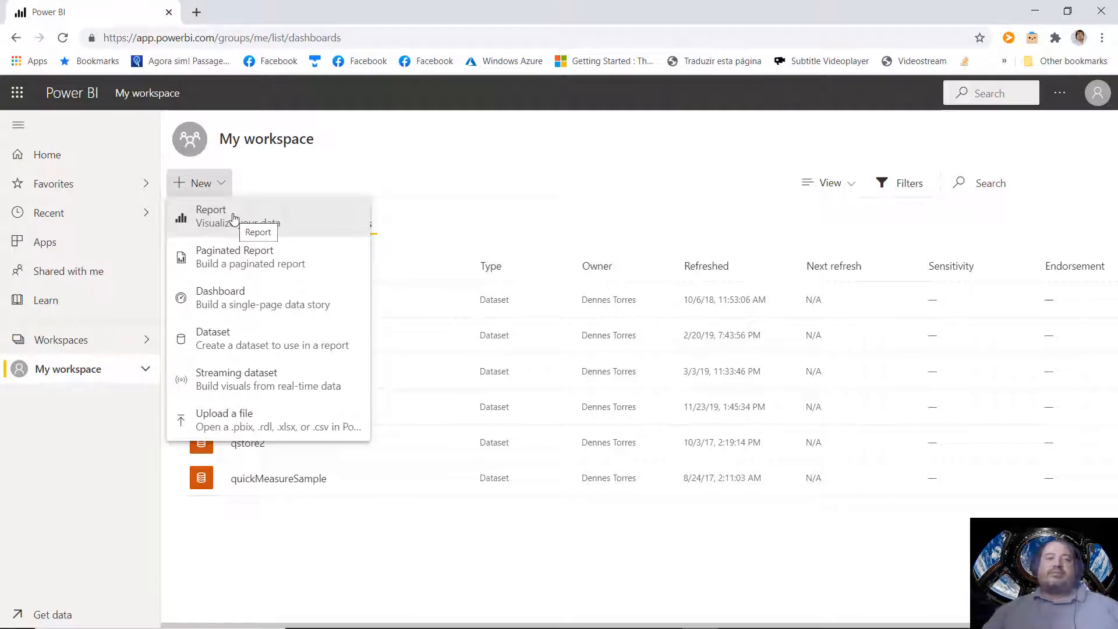
left_click(301, 549)
Step: Create a new workspace named DataConLA
left_click(144, 343)
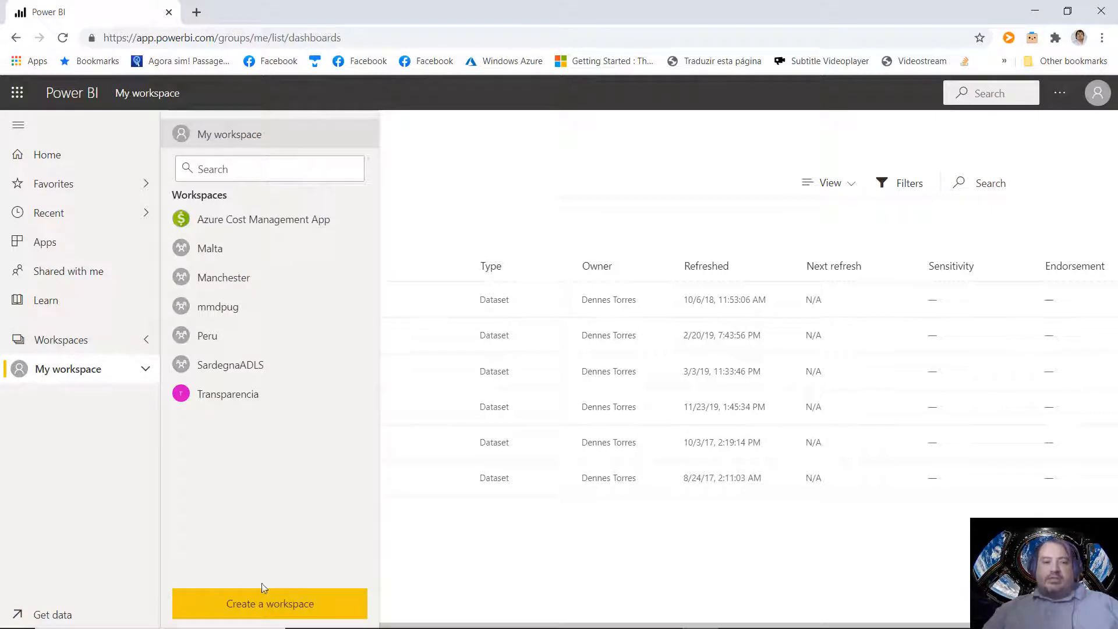
left_click(258, 606)
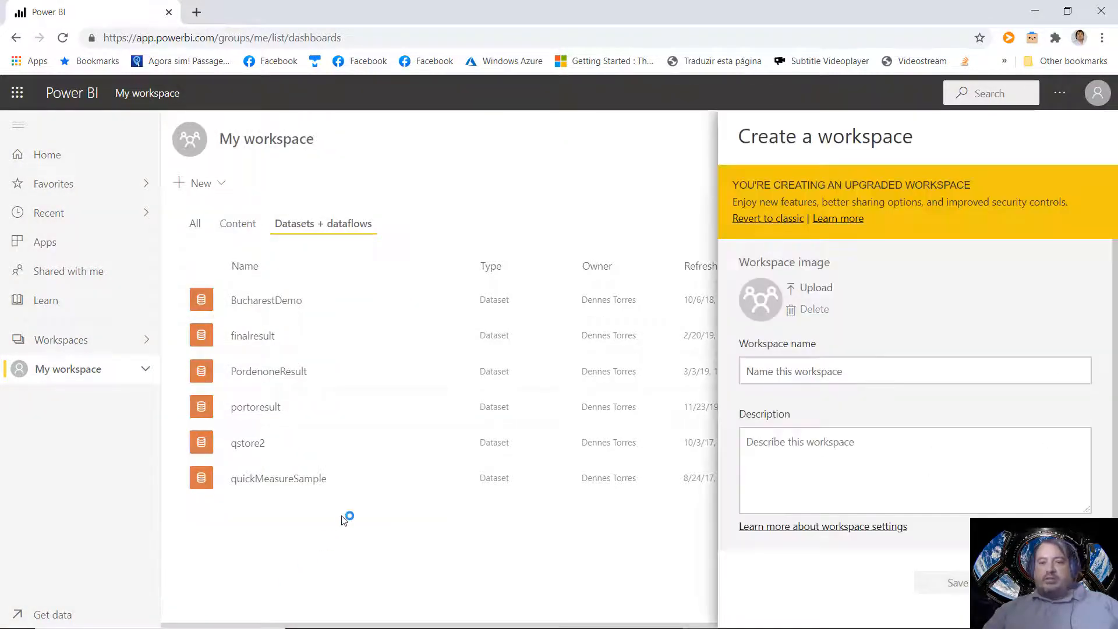
left_click(806, 374)
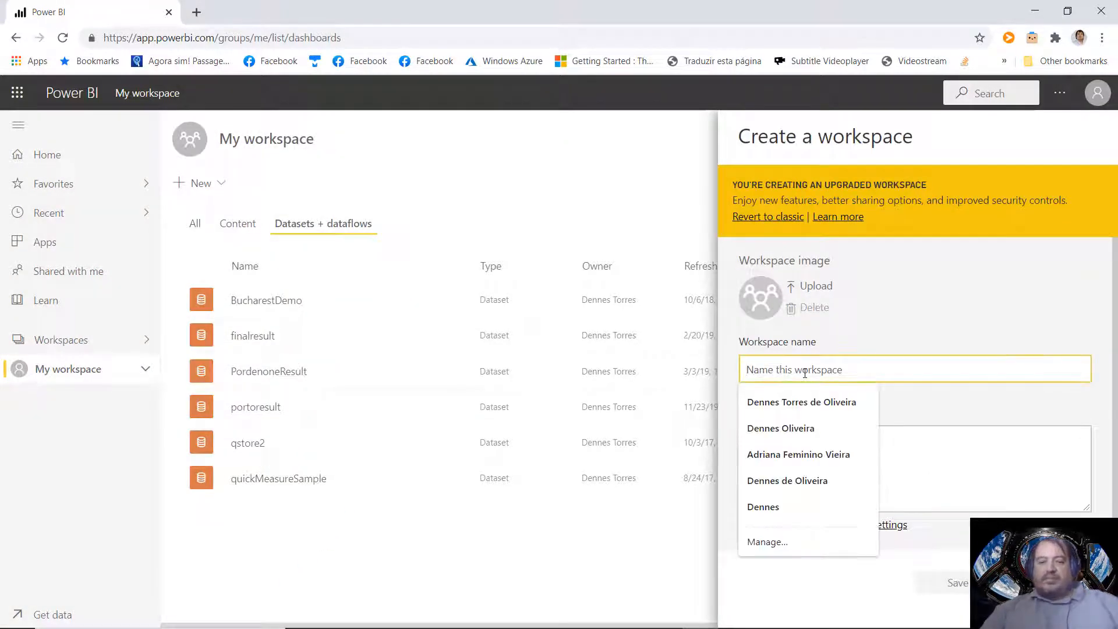
type("DataConLA")
left_click(960, 582)
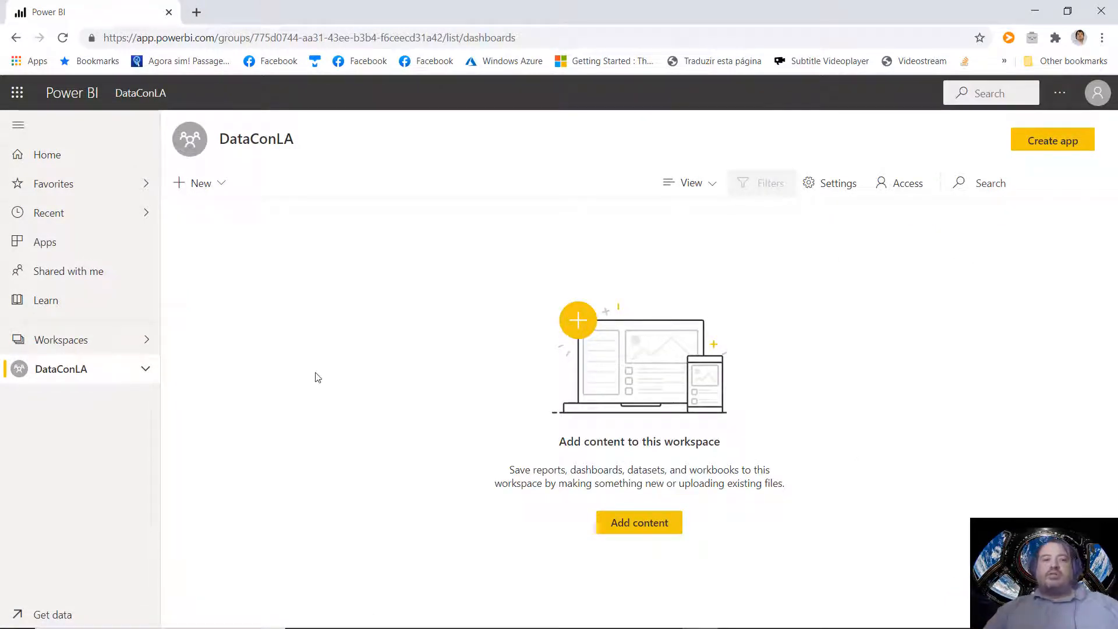
Step: Start a new dataflow in the DataConLA workspace by defining new entities, up to the choice of data source
left_click(218, 183)
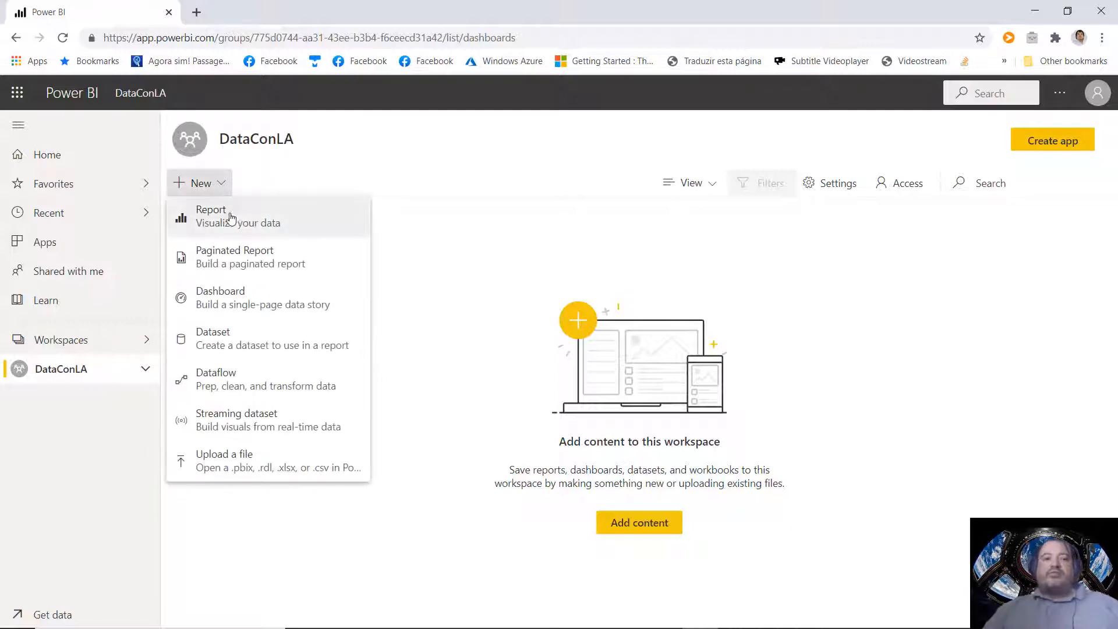
left_click(252, 383)
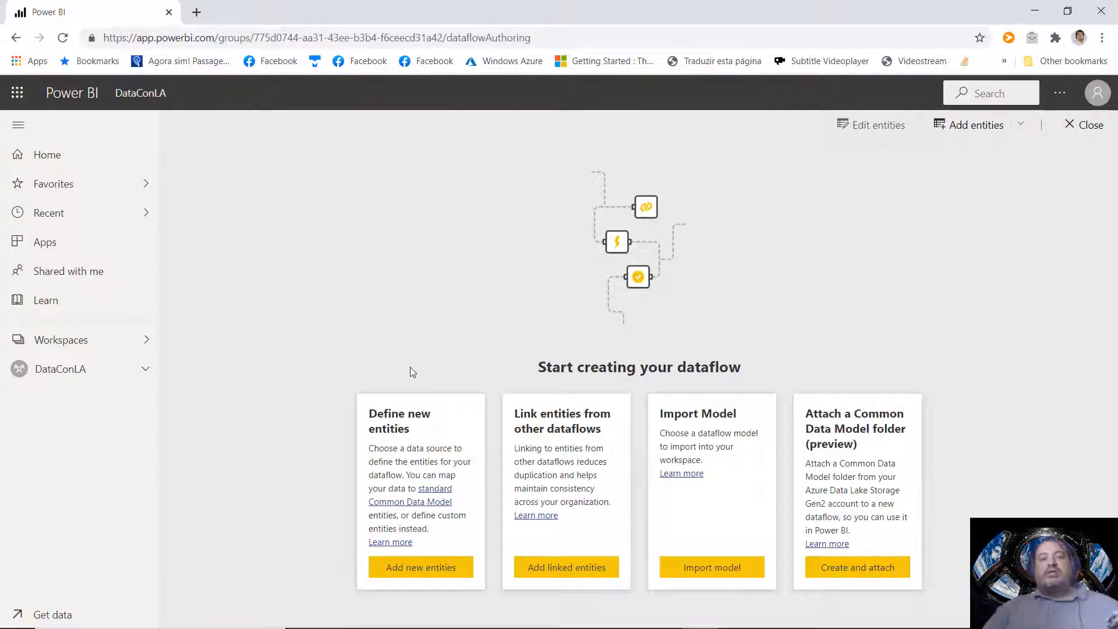
left_click(419, 568)
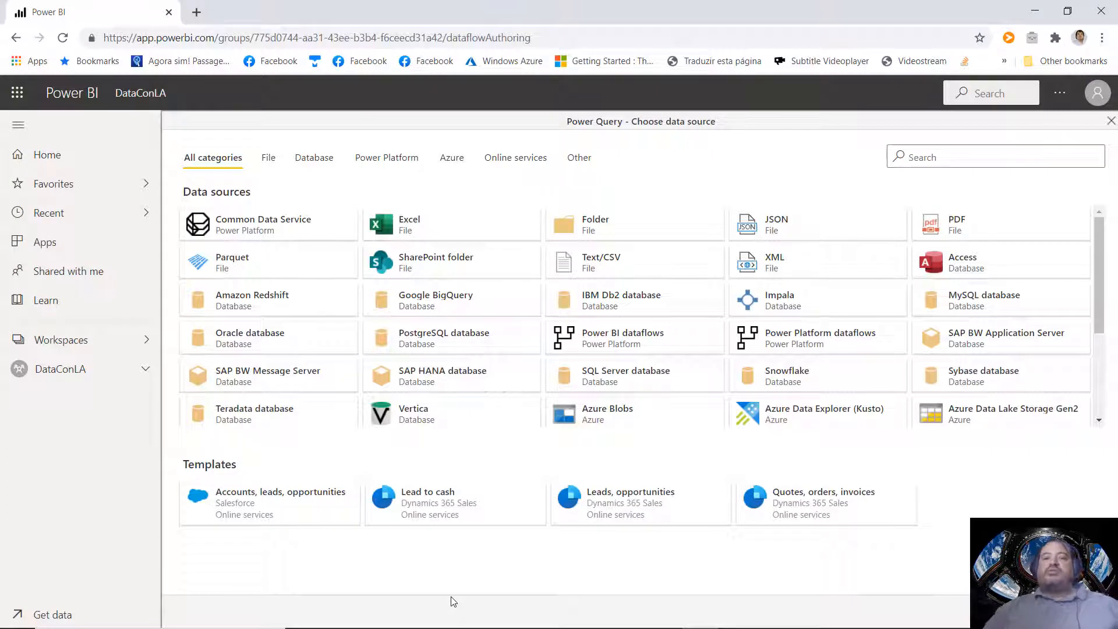
Step: Connect to a SQL Server database on server WorkVM with database AdventureWorksDW2016, using the SQLSatGateway gateway and its stored Basic credentials
left_click(659, 382)
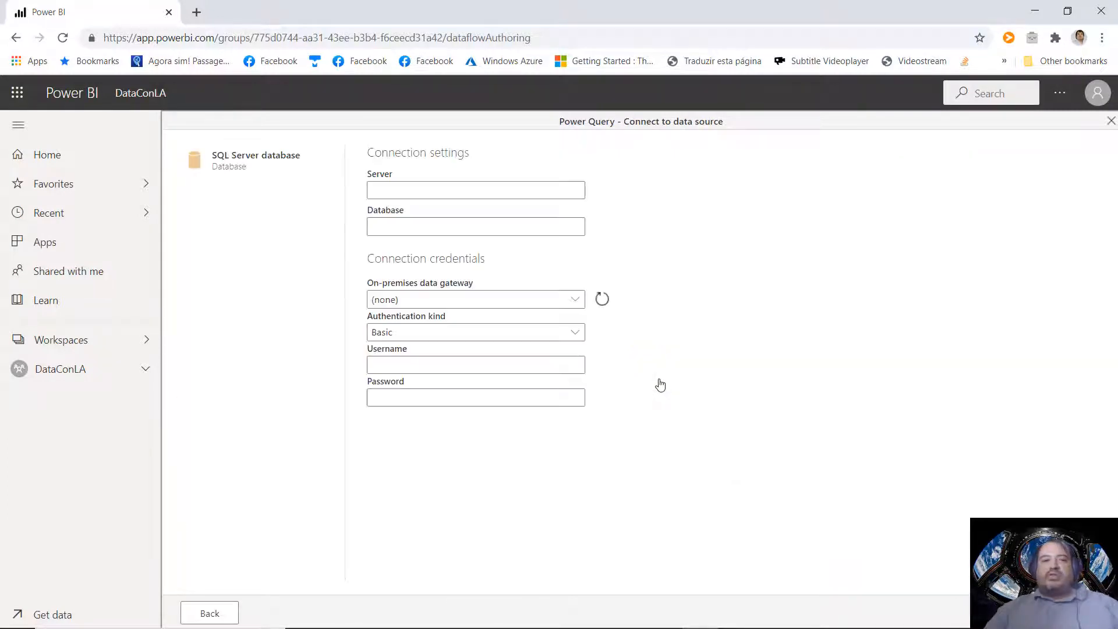
left_click(498, 190)
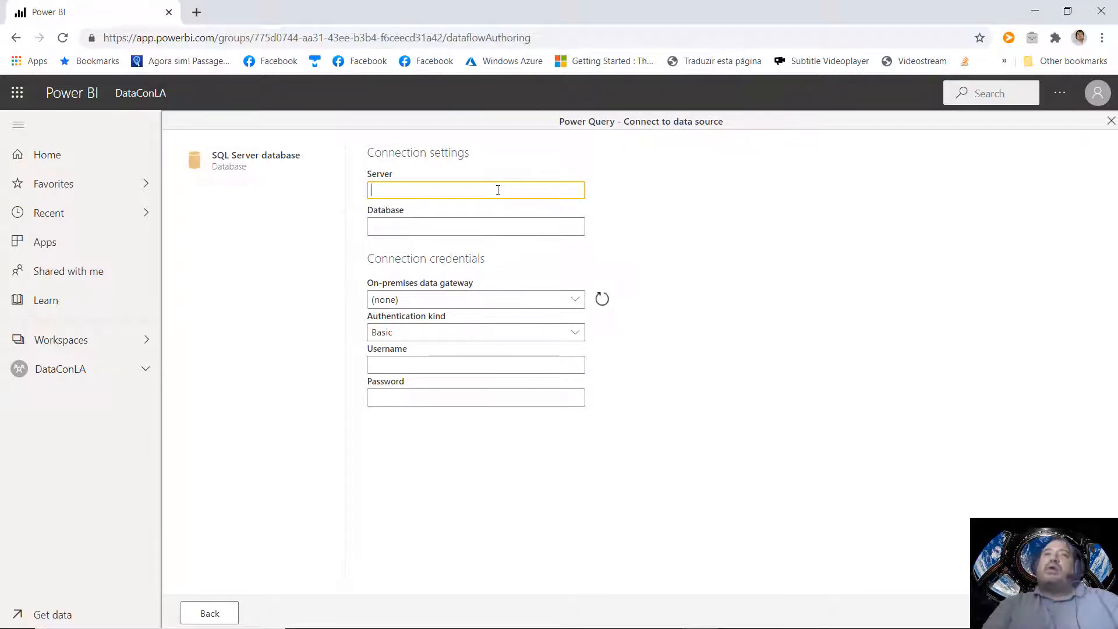
type("Wo")
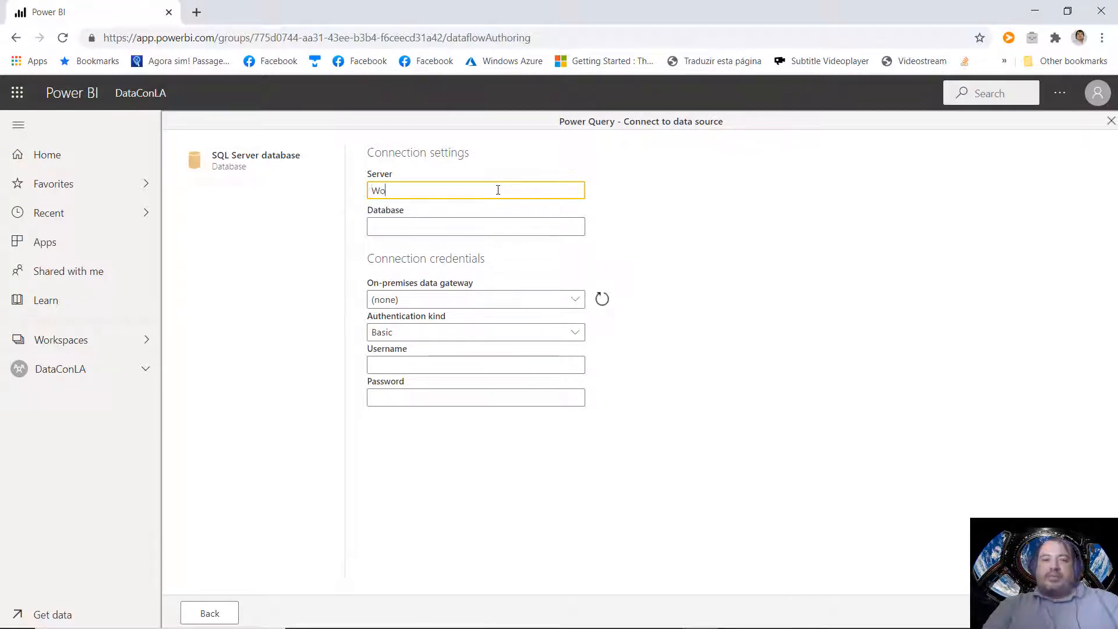
type("rkVM")
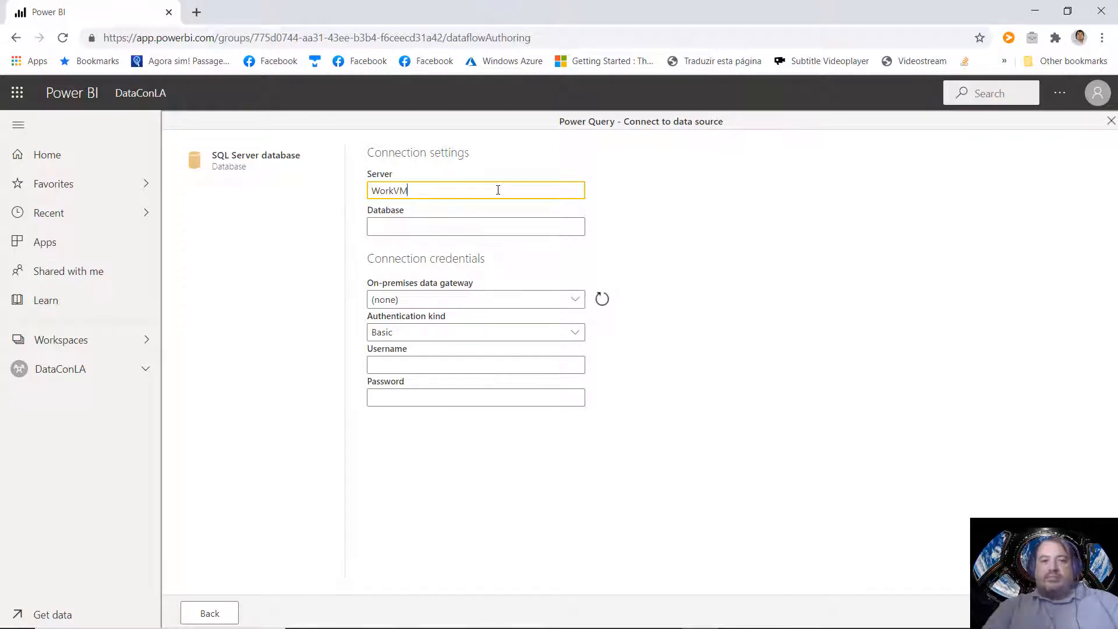
key("Tab")
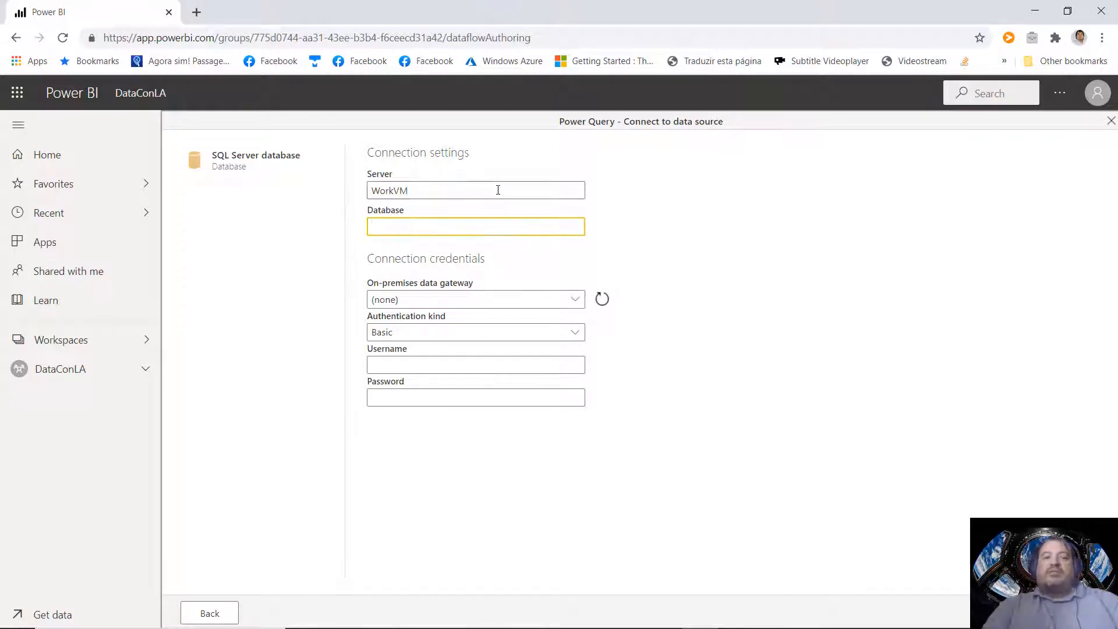
type("Advent")
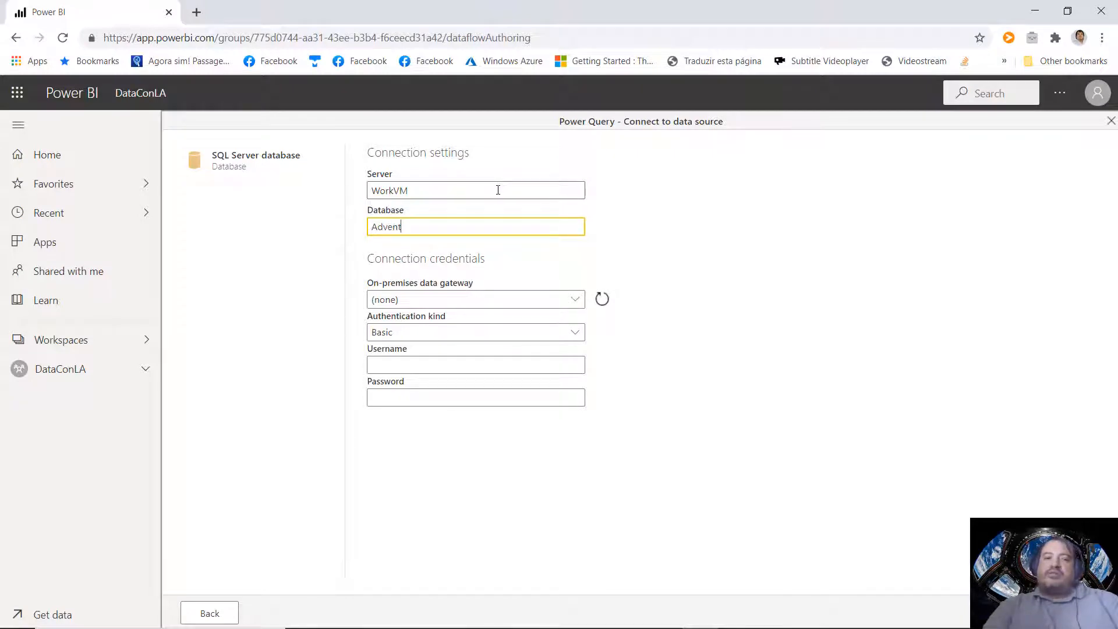
type("ureWorks")
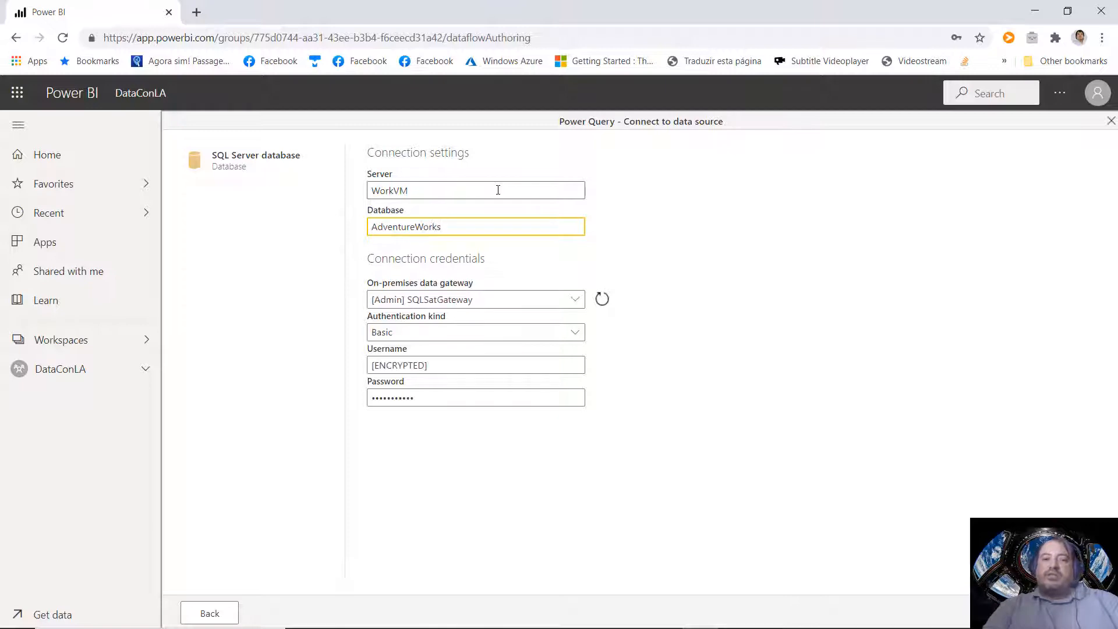
type("DW")
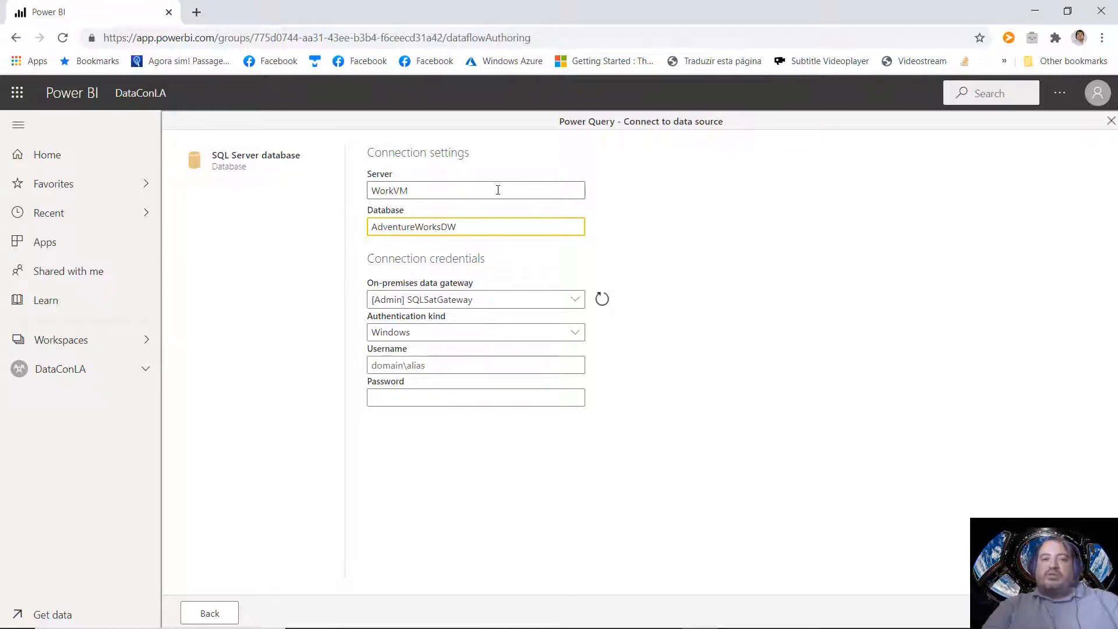
type("2016")
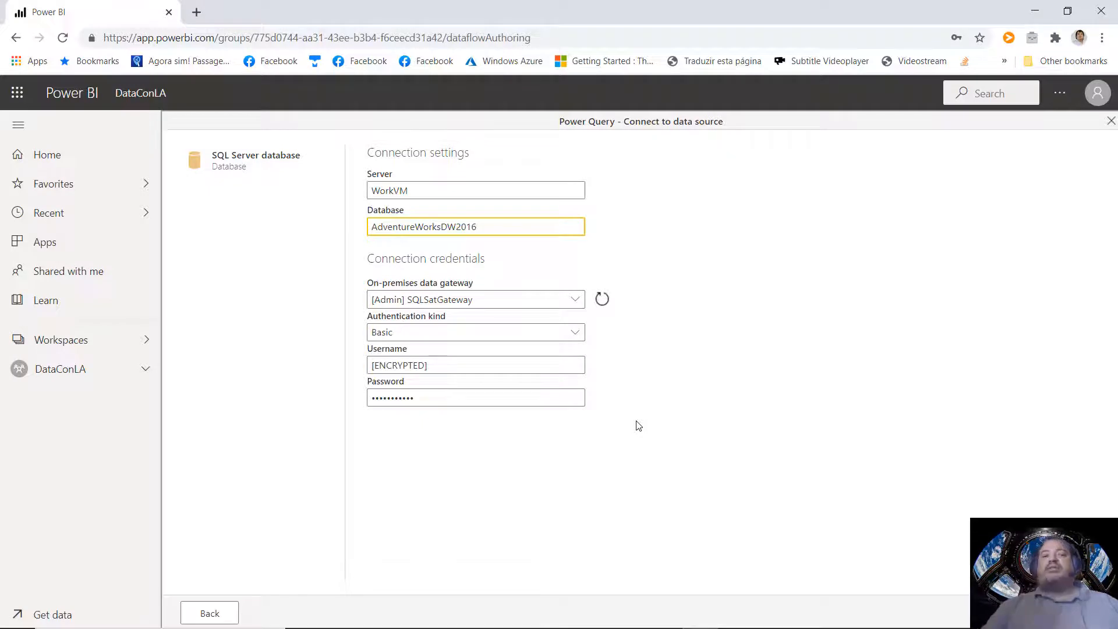
left_click(526, 397)
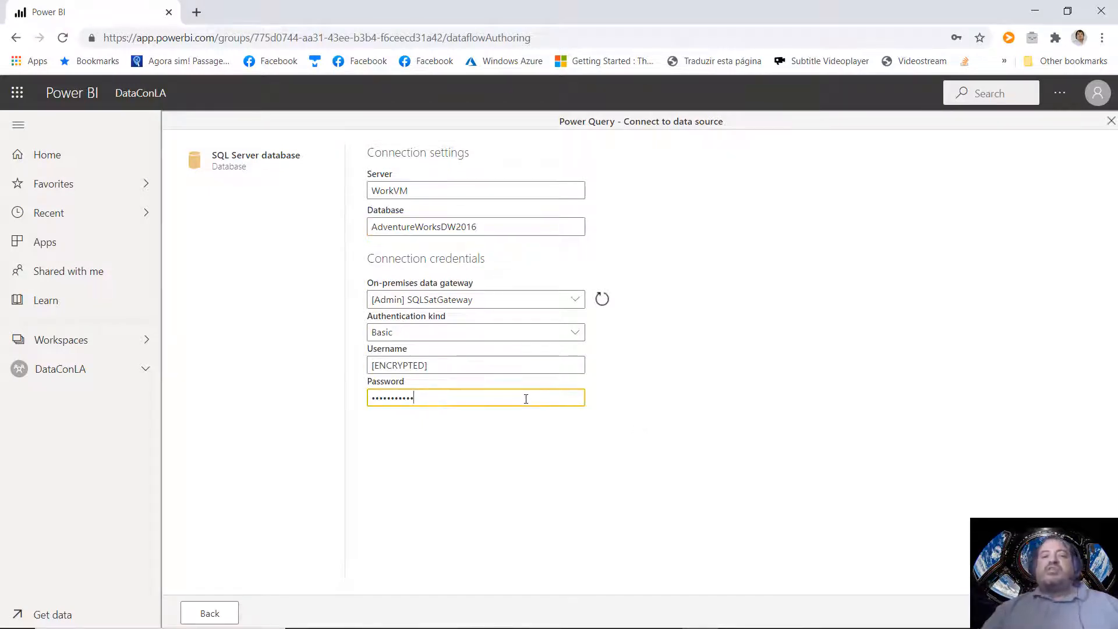
left_click(750, 366)
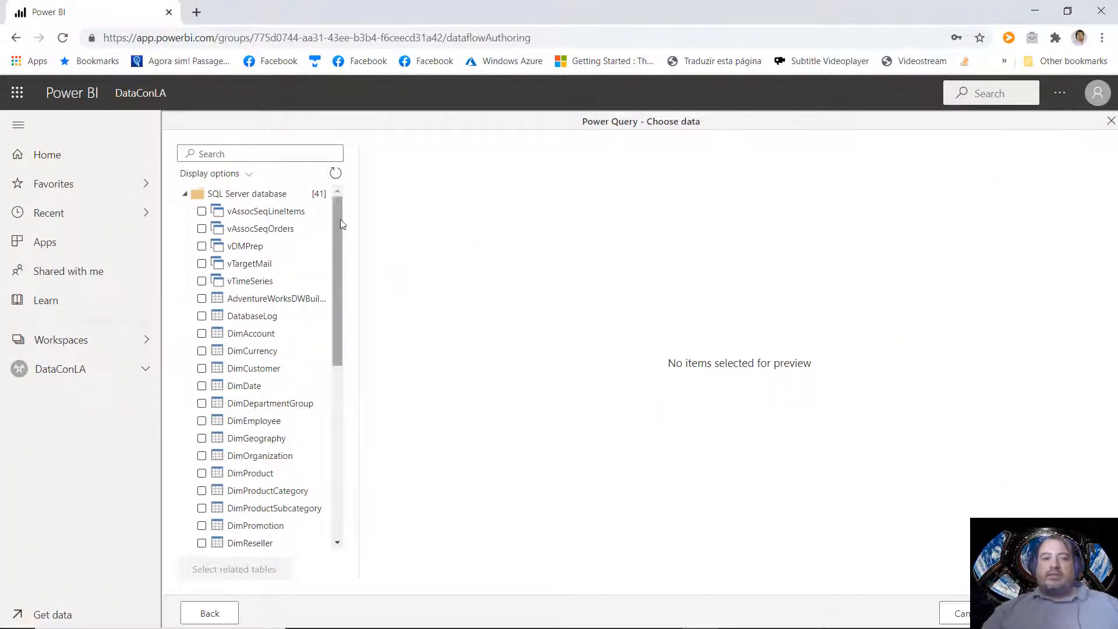
Step: Choose the DimCustomer and DimProduct tables from the SQL Server database and load them into the query editor
left_click_drag(338, 239, 301, 504)
left_click(301, 505)
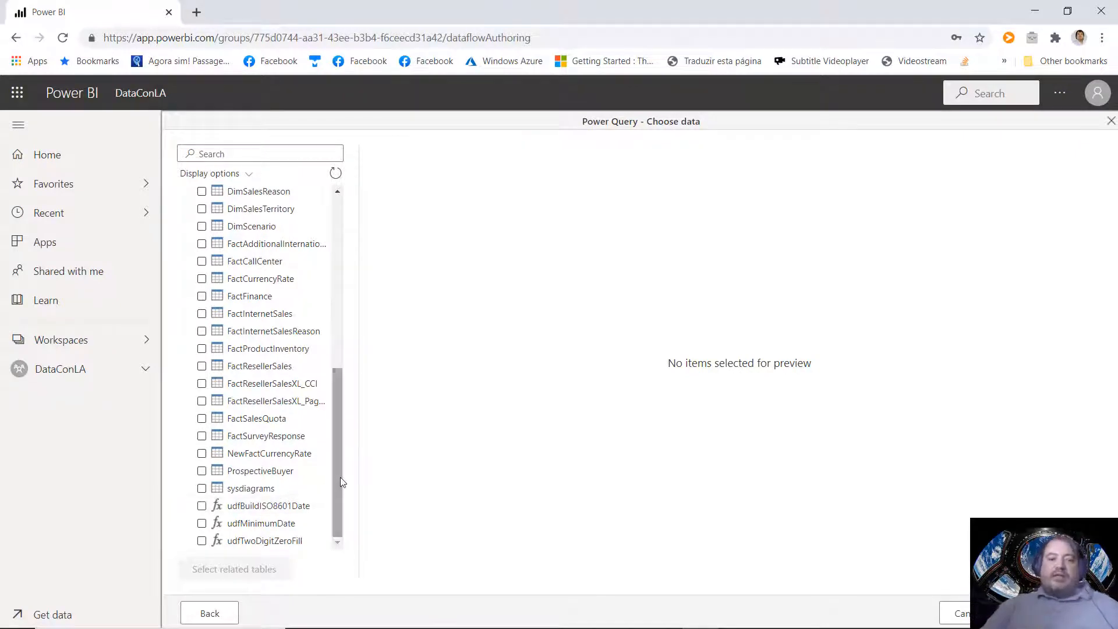
scroll(318, 373, "up", 6)
scroll(315, 366, "down", 1)
scroll(315, 366, "down", 5)
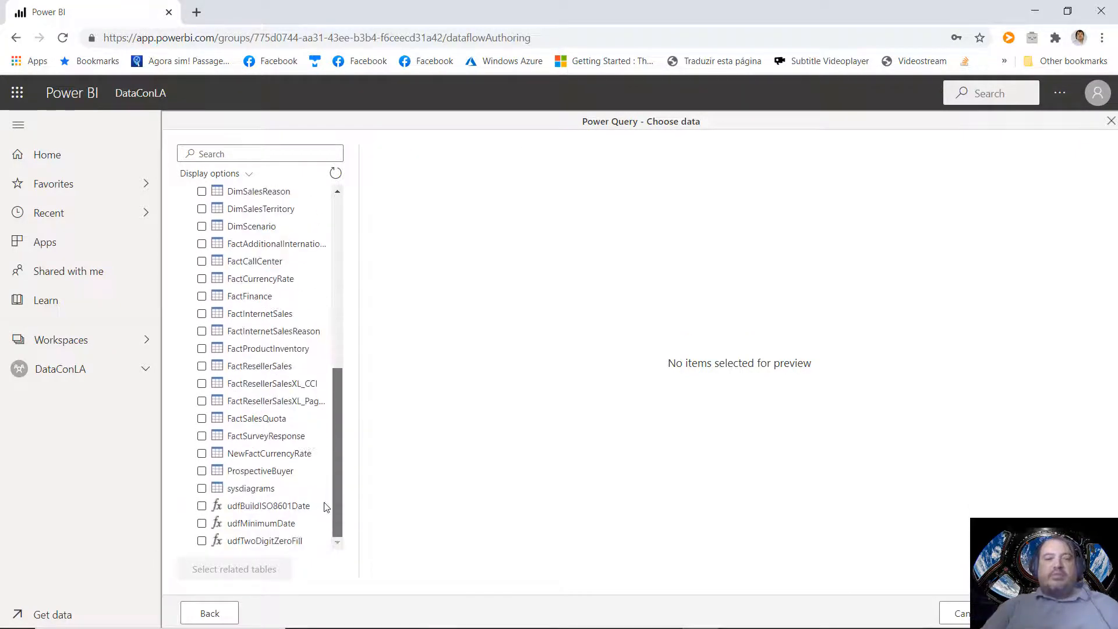
left_click_drag(336, 501, 336, 220)
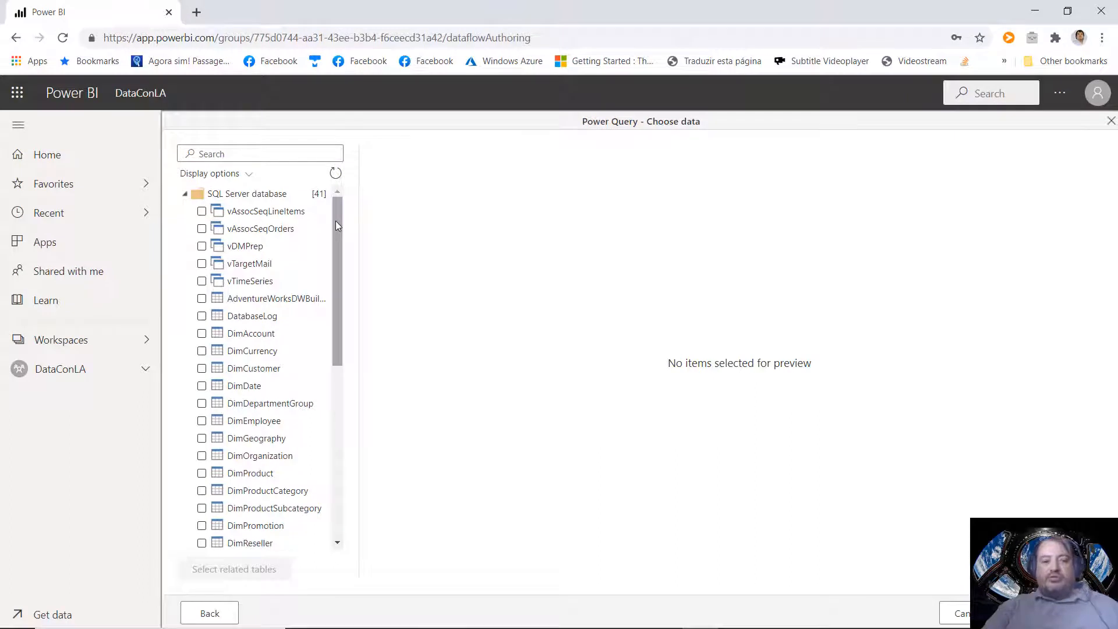
left_click(202, 369)
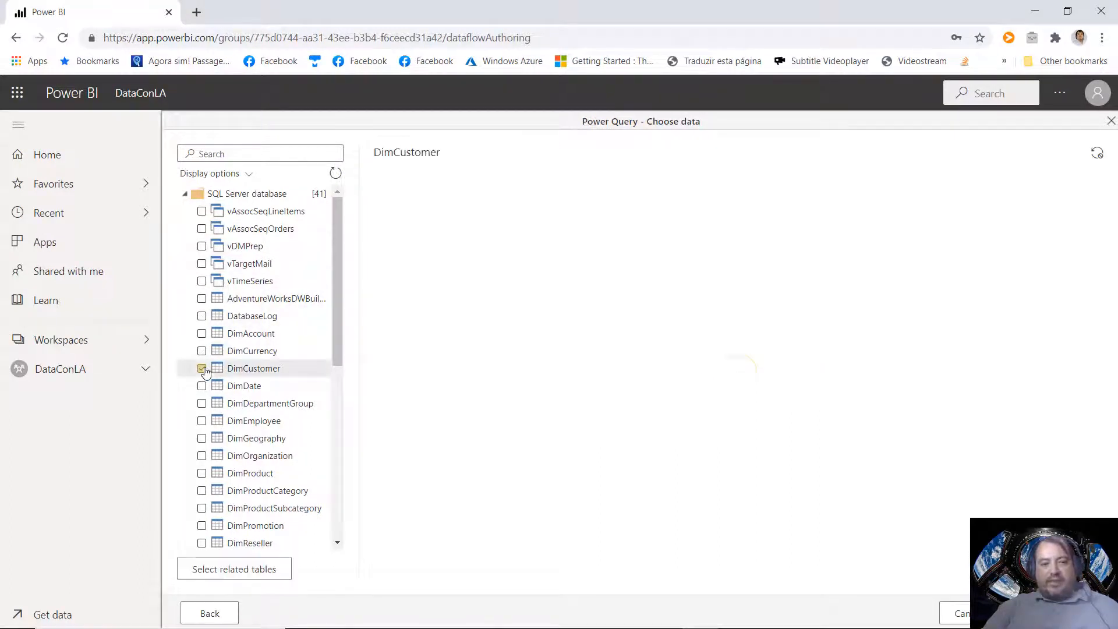
left_click_drag(337, 319, 333, 365)
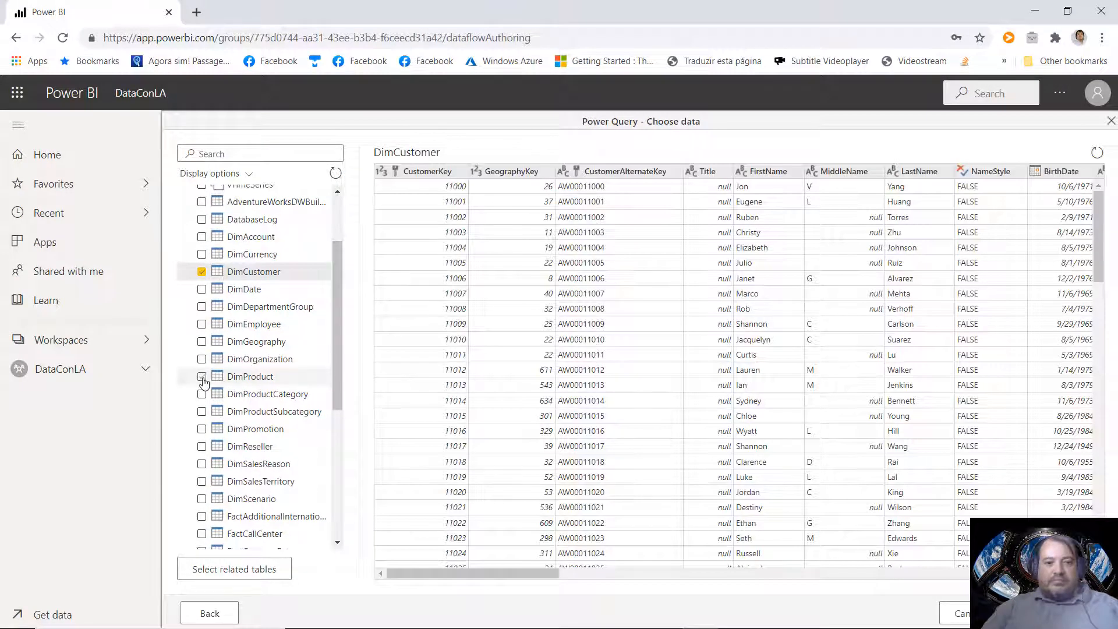
left_click(202, 378)
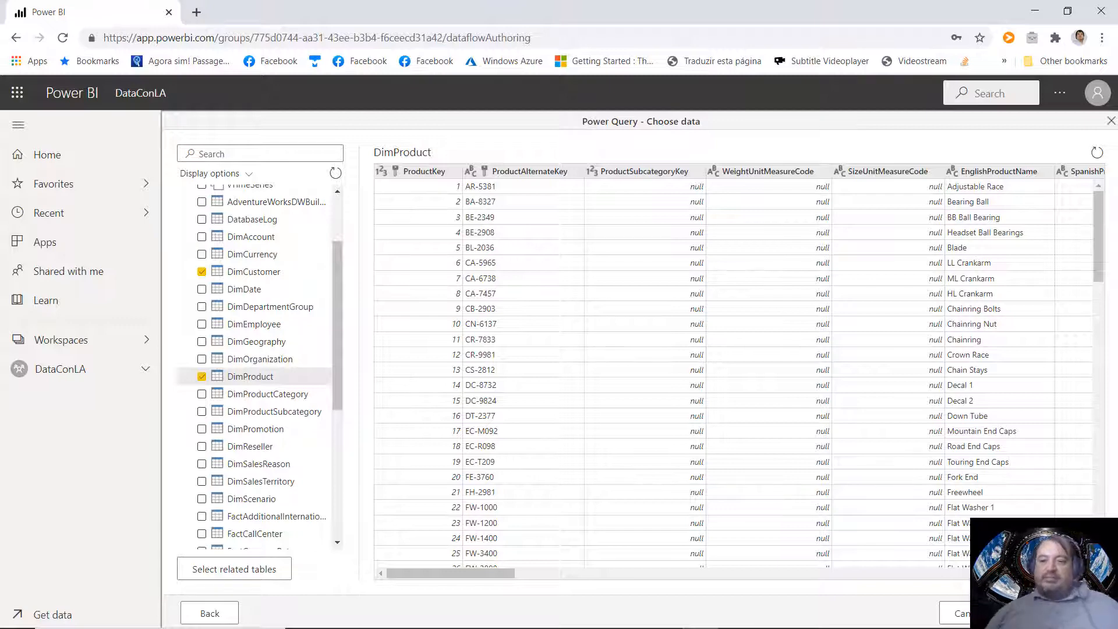
left_click(1055, 613)
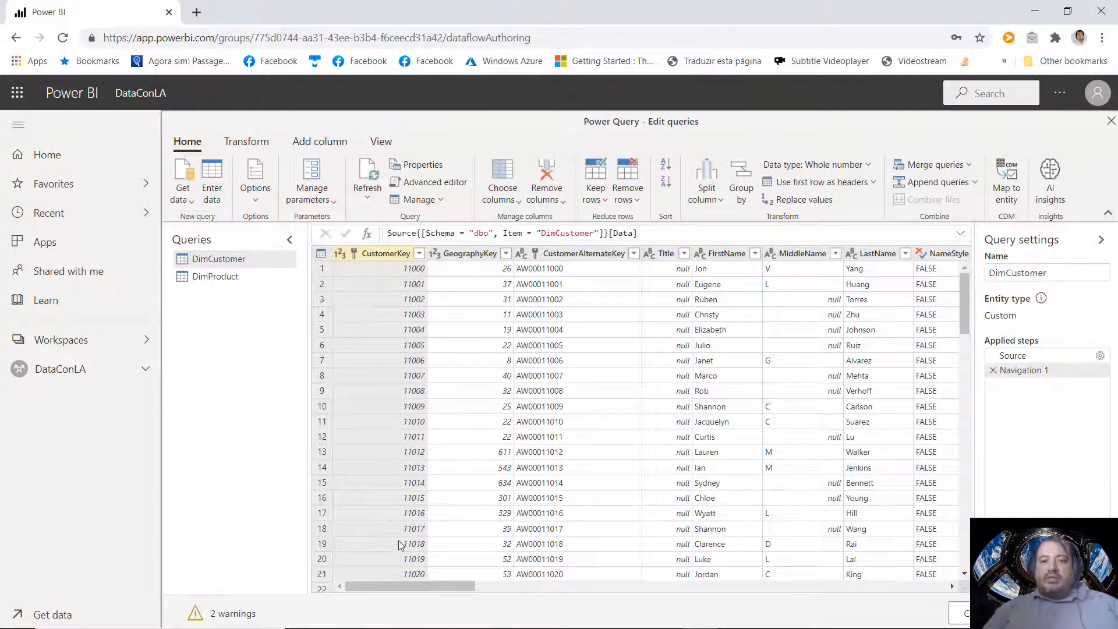
Step: Remove the SpanishEducation, FrenchEducation, SpanishOccupation and FrenchOccupation columns from the DimCustomer query
left_click_drag(376, 586, 635, 613)
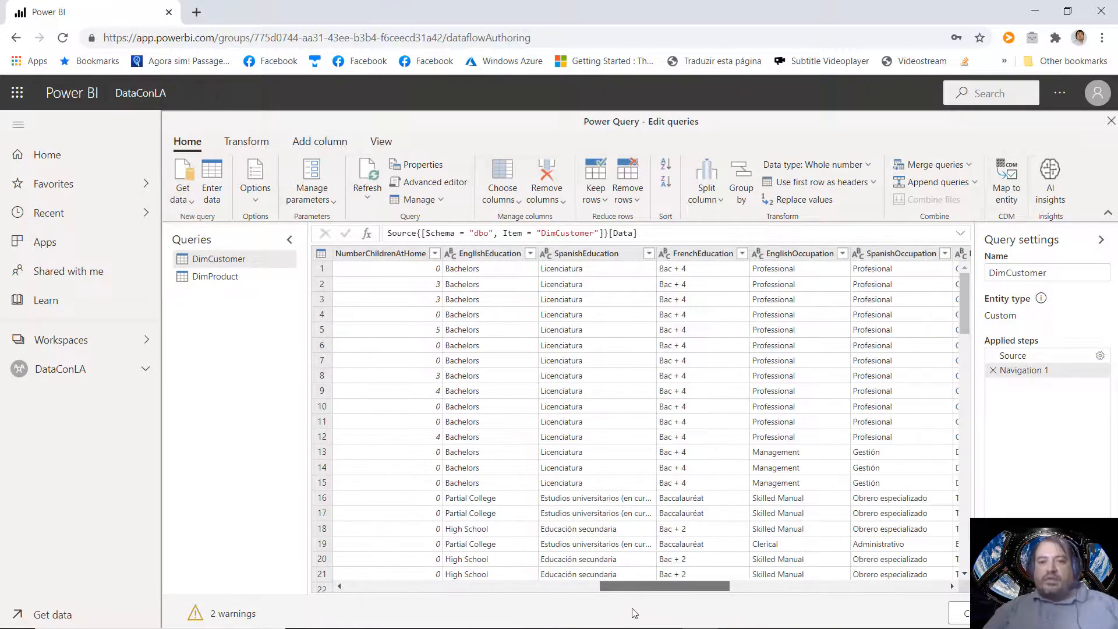
left_click(590, 256)
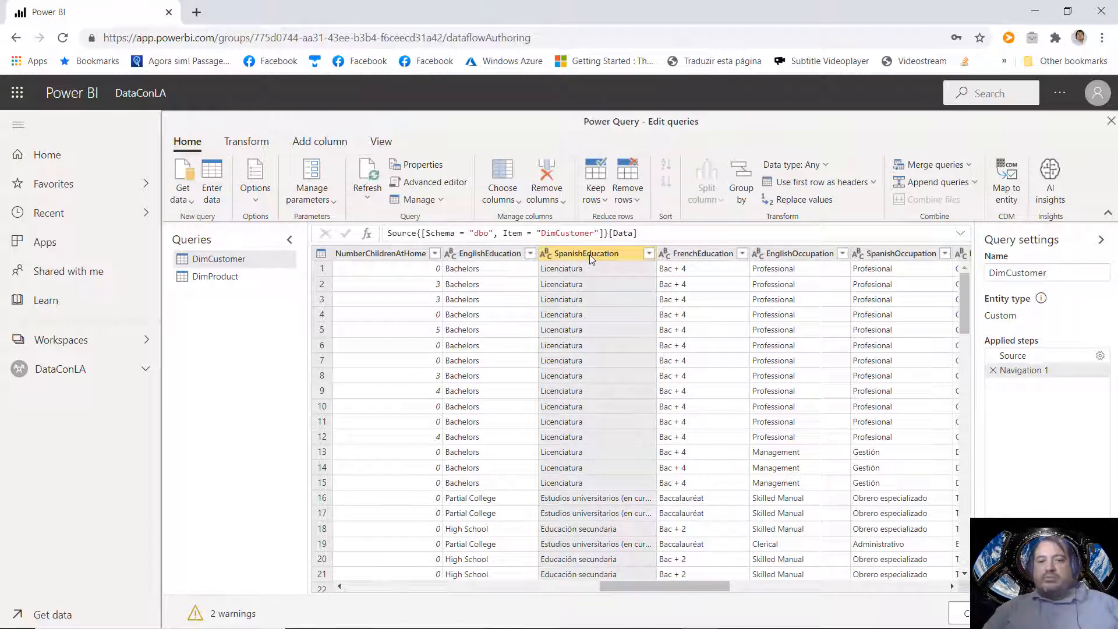
left_click(699, 256, "ctrl")
left_click_drag(643, 586, 722, 573)
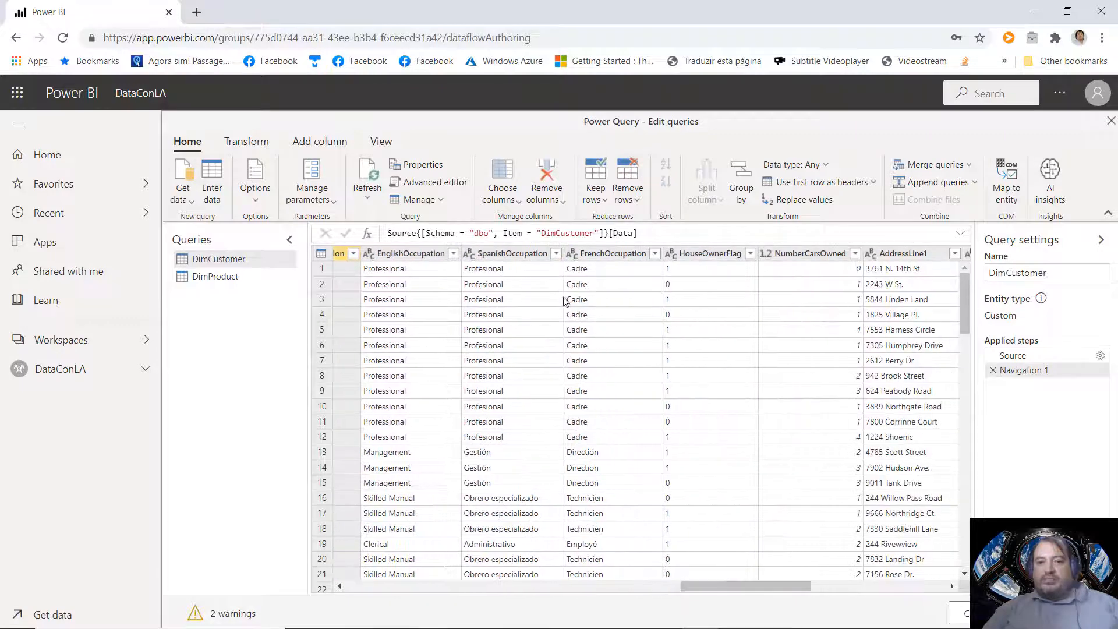
left_click(513, 253)
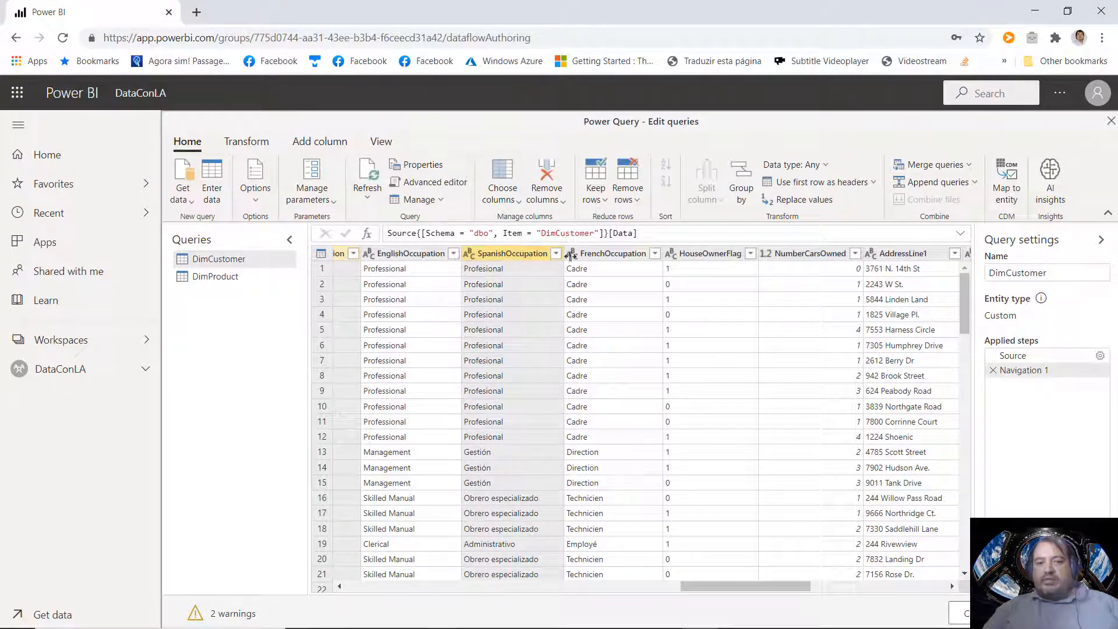
left_click(591, 256)
left_click_drag(690, 585, 282, 533)
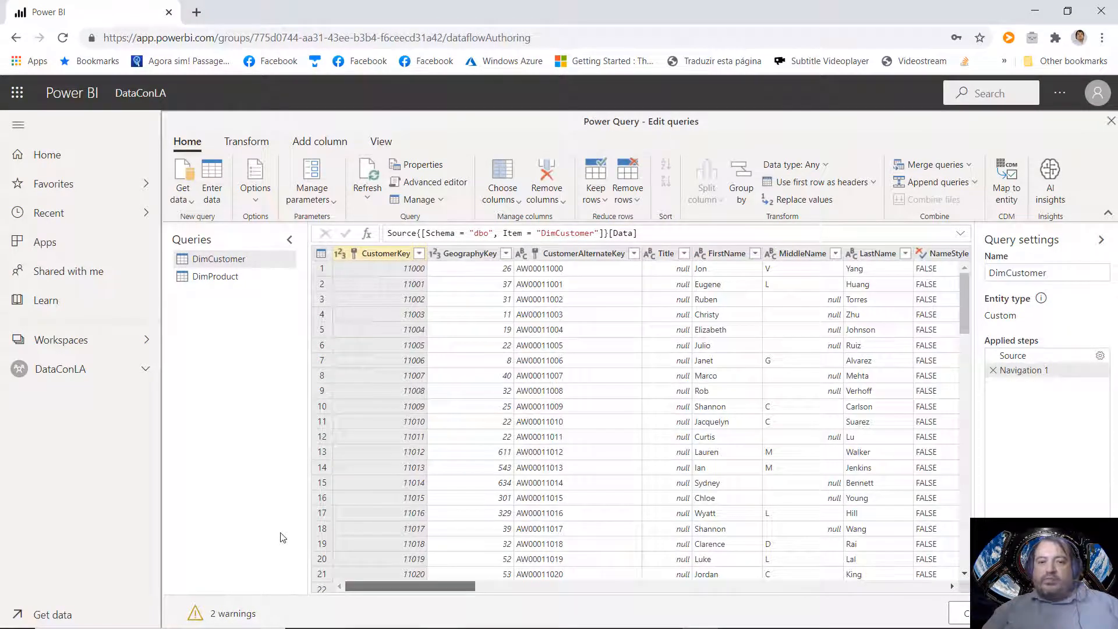
left_click(379, 258)
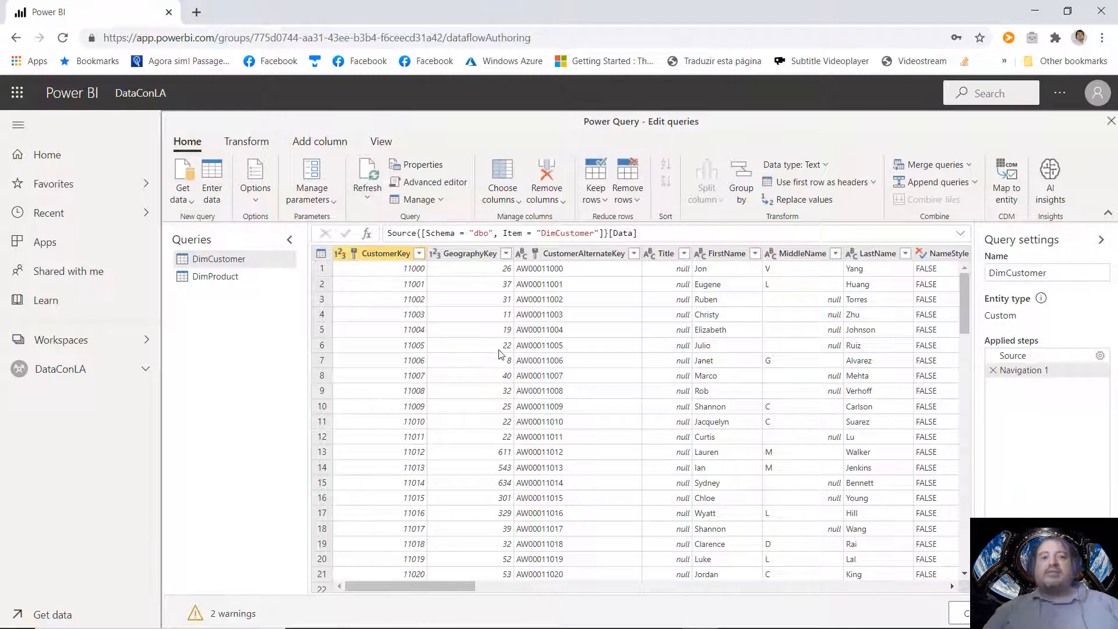
left_click(545, 176)
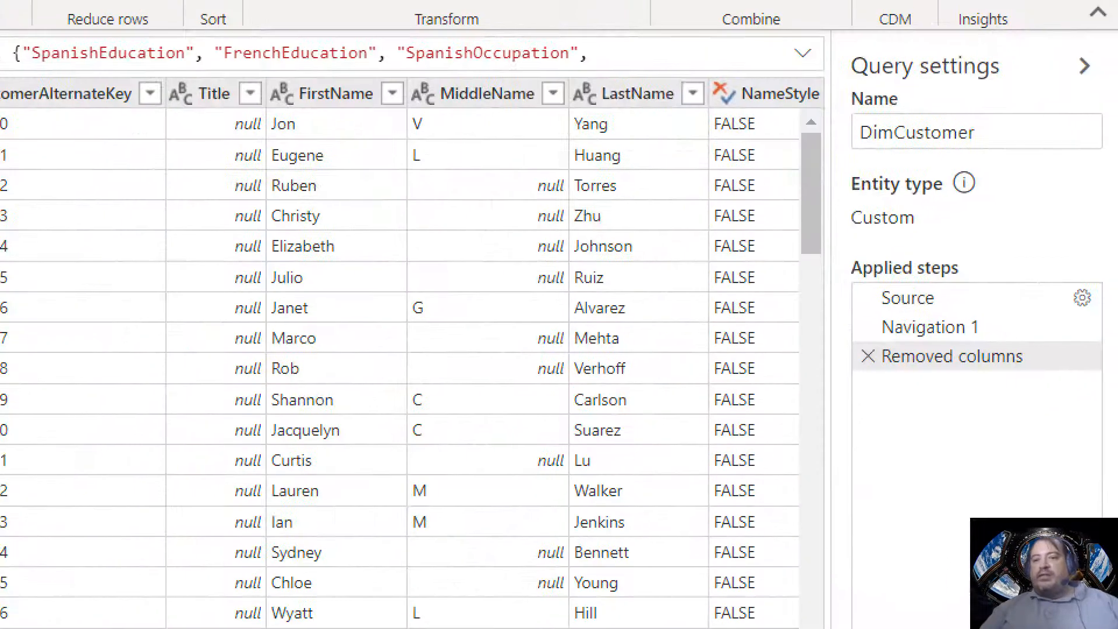
Step: Rename the DimCustomer query as Customer
mouse_move(1095, 257)
left_mouse_down()
mouse_move(1113, 300)
mouse_move(1099, 384)
mouse_move(976, 449)
mouse_move(841, 402)
mouse_move(843, 249)
mouse_move(1073, 221)
mouse_move(1095, 259)
left_mouse_up()
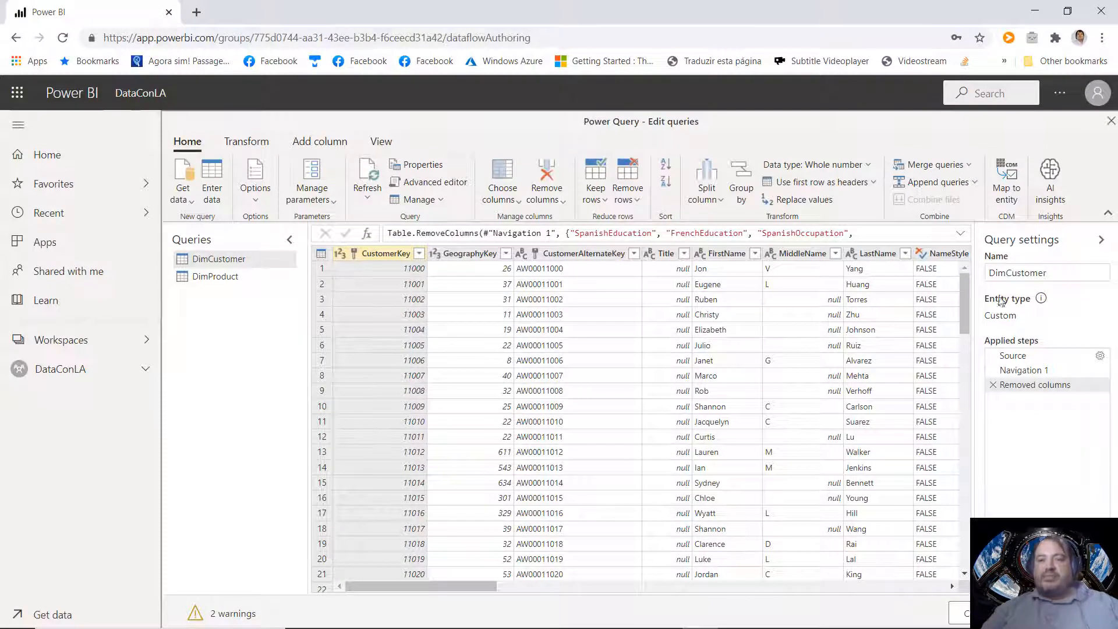
left_click(898, 135)
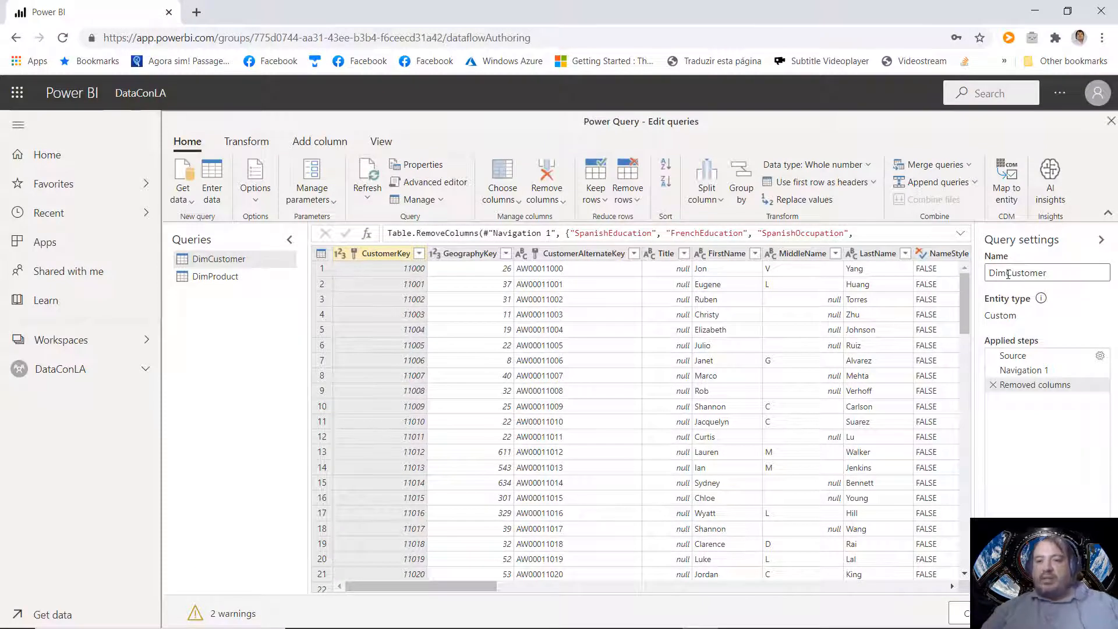
key("BackSpace")
key("BackSpace")
key("BackSpace")
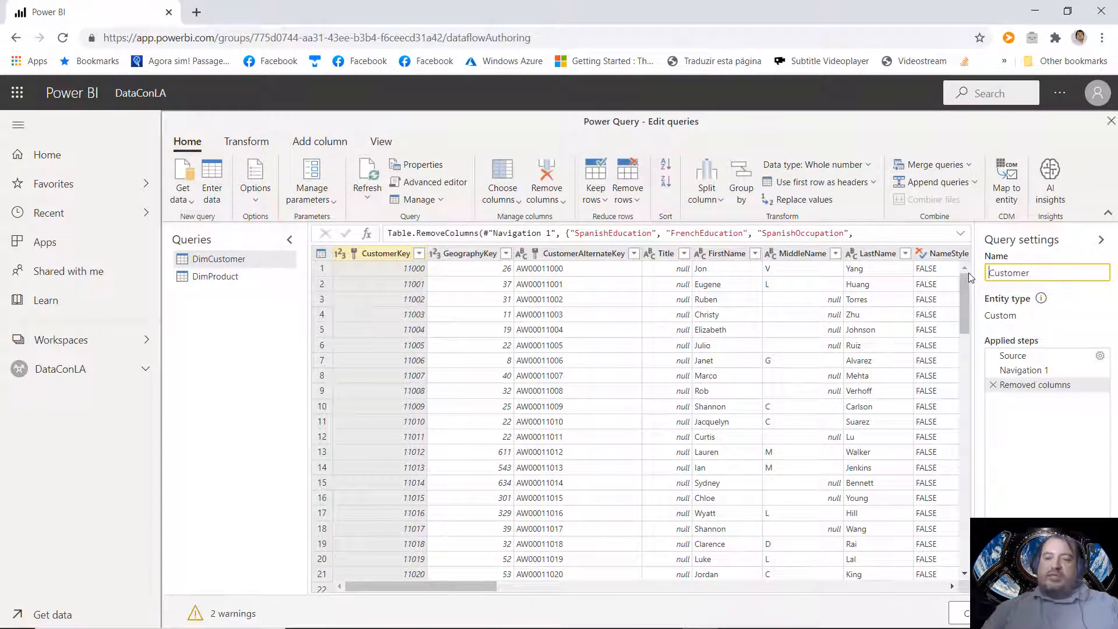
left_click(1051, 453)
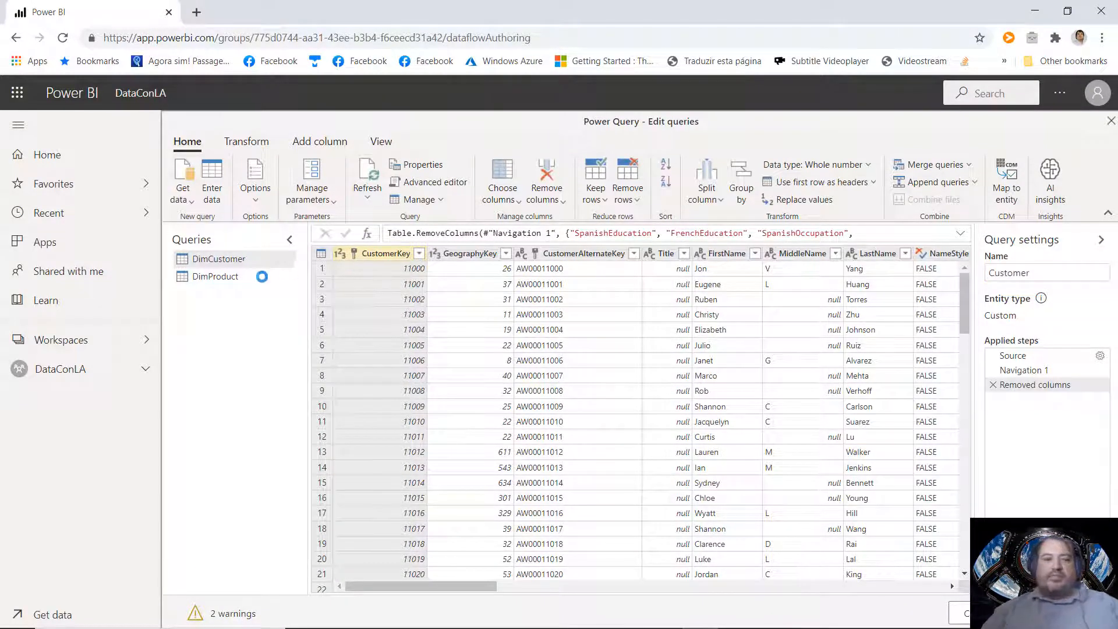
Step: Rename the DimProduct query as Product
left_click(220, 278)
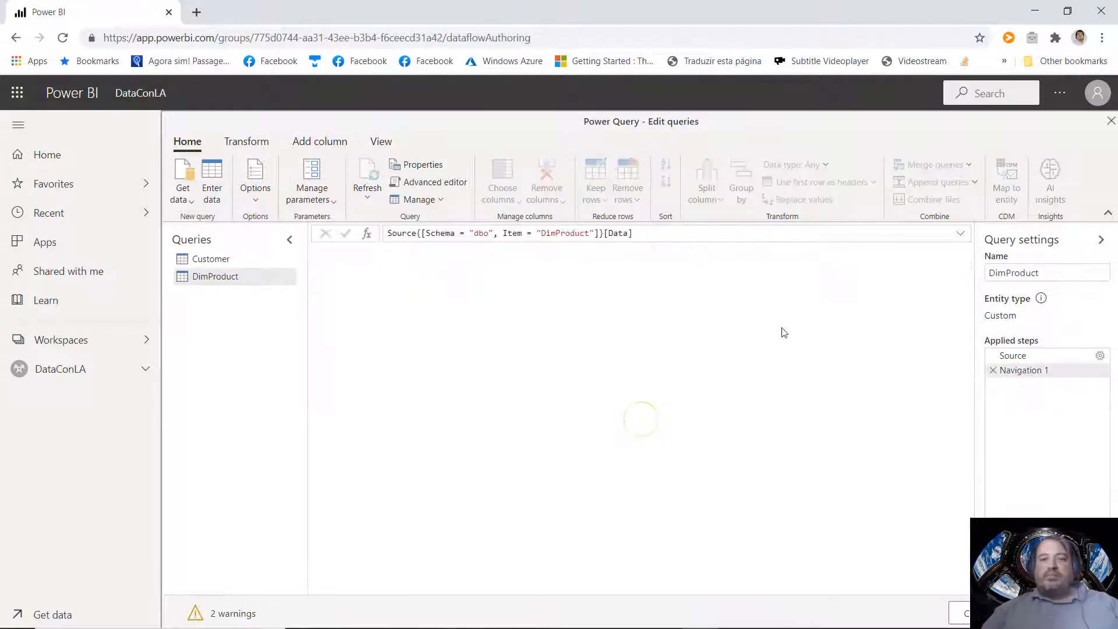
left_click_drag(1006, 278, 968, 276)
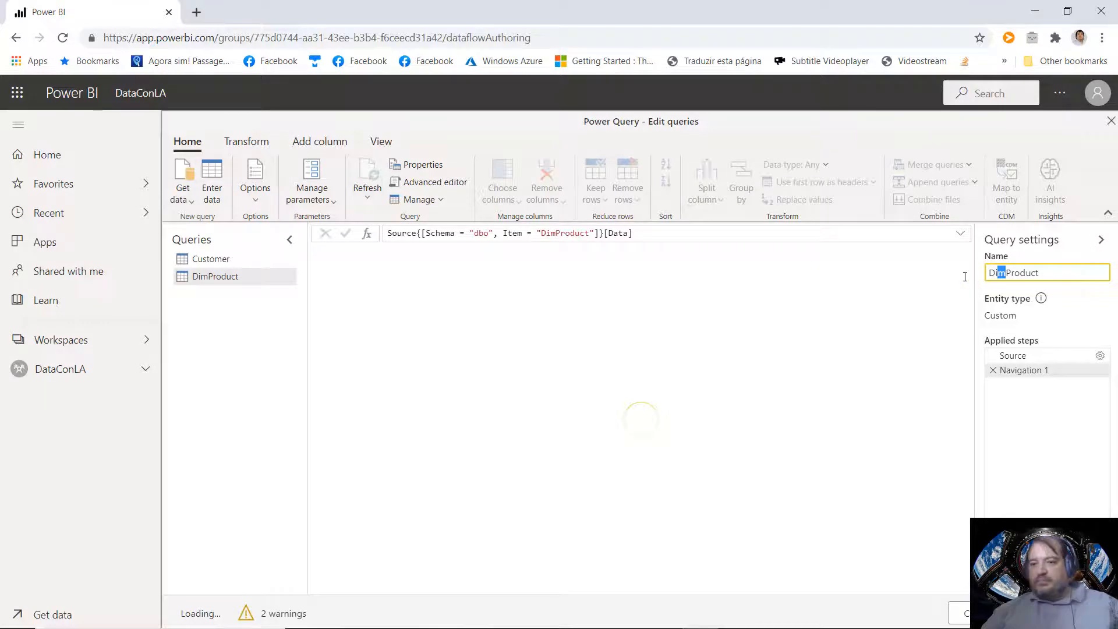
key("BackSpace")
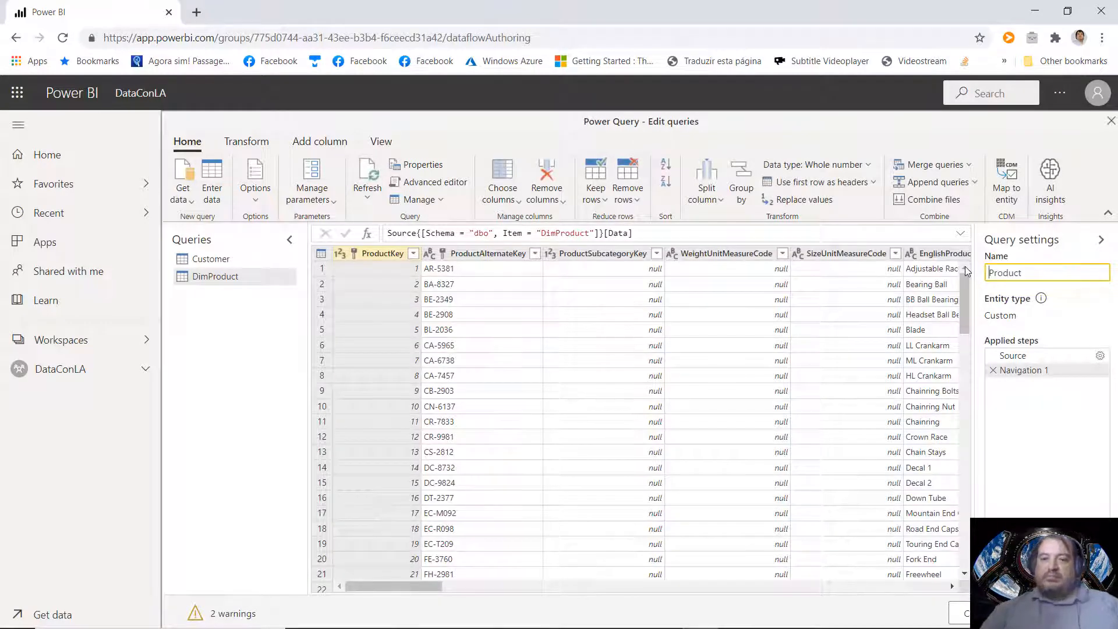
key("Return")
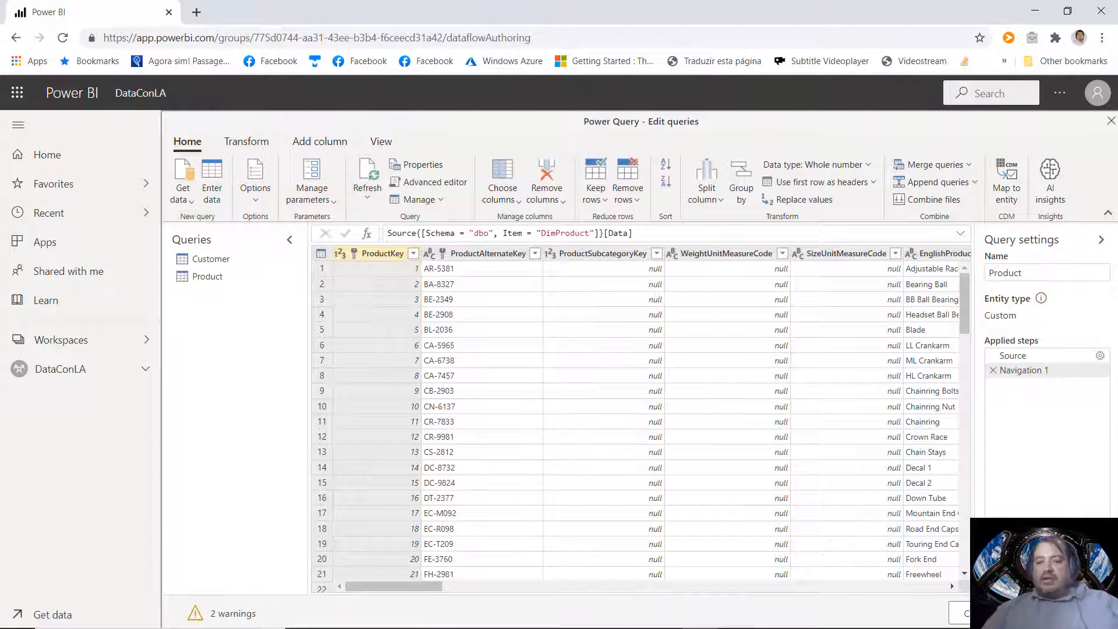
Step: Save the Customer and Product entities as a dataflow named CustomerFlow and start its refresh
left_click(1060, 614)
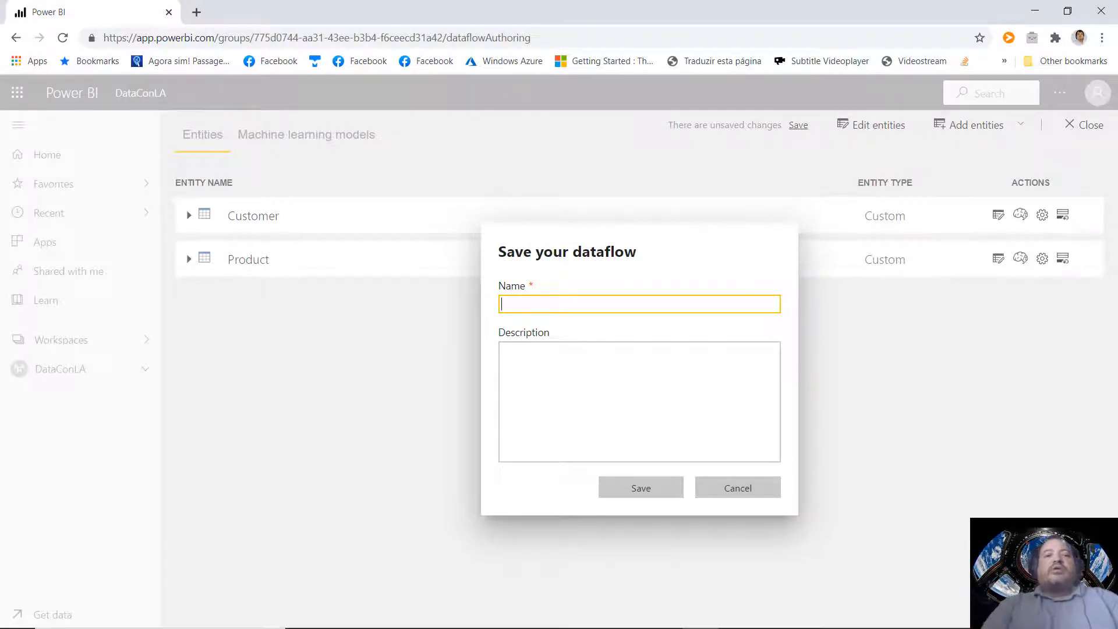
type("Cust")
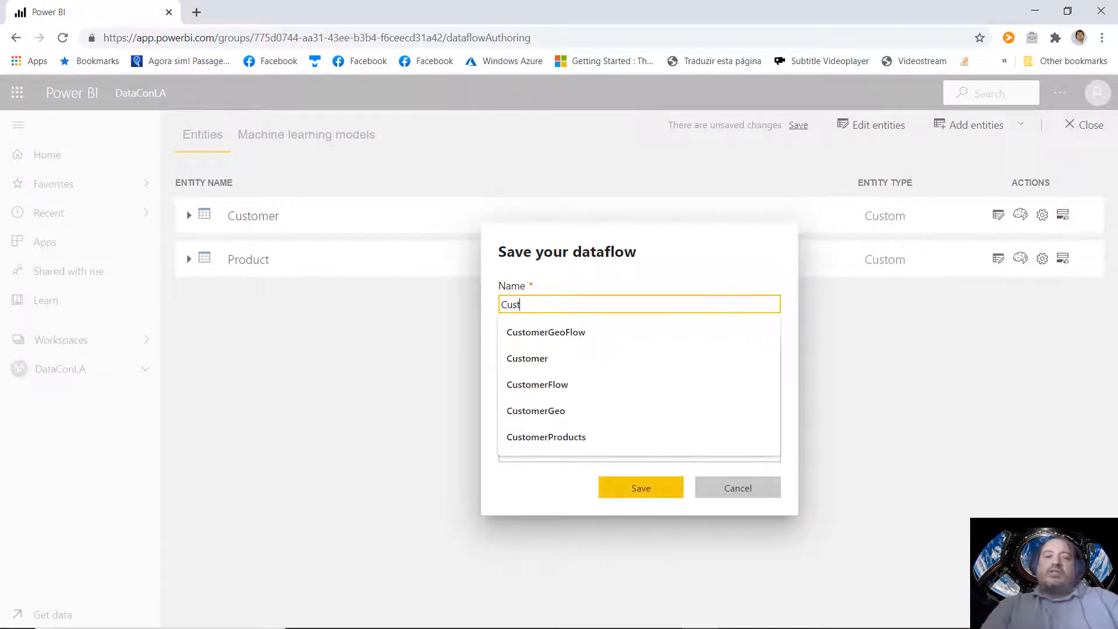
type("omerFlow")
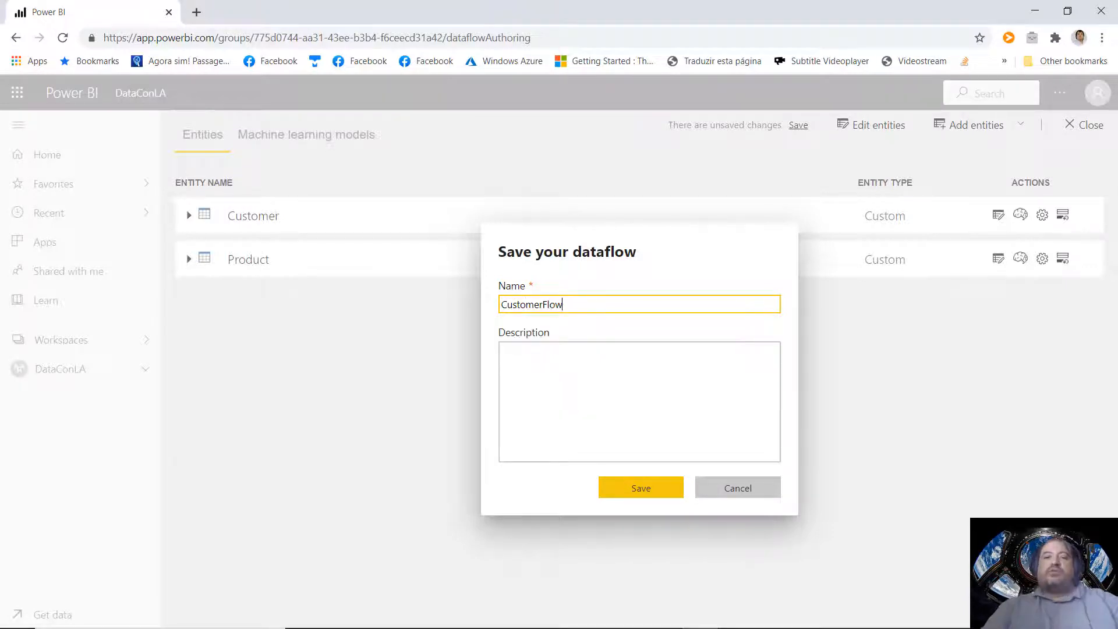
left_click(672, 499)
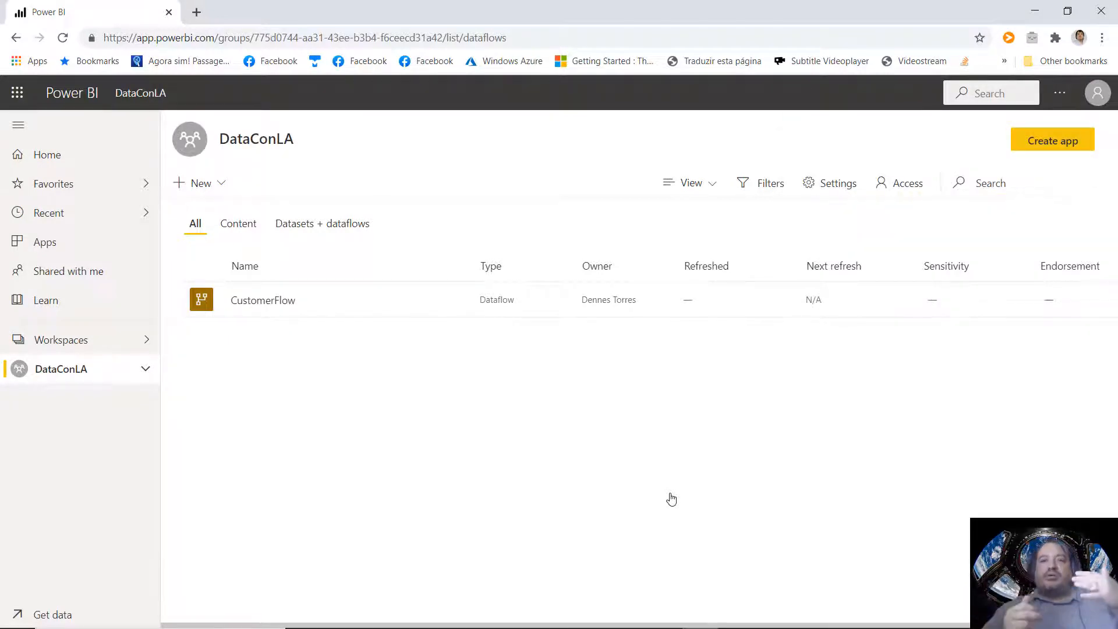
mouse_move(527, 297)
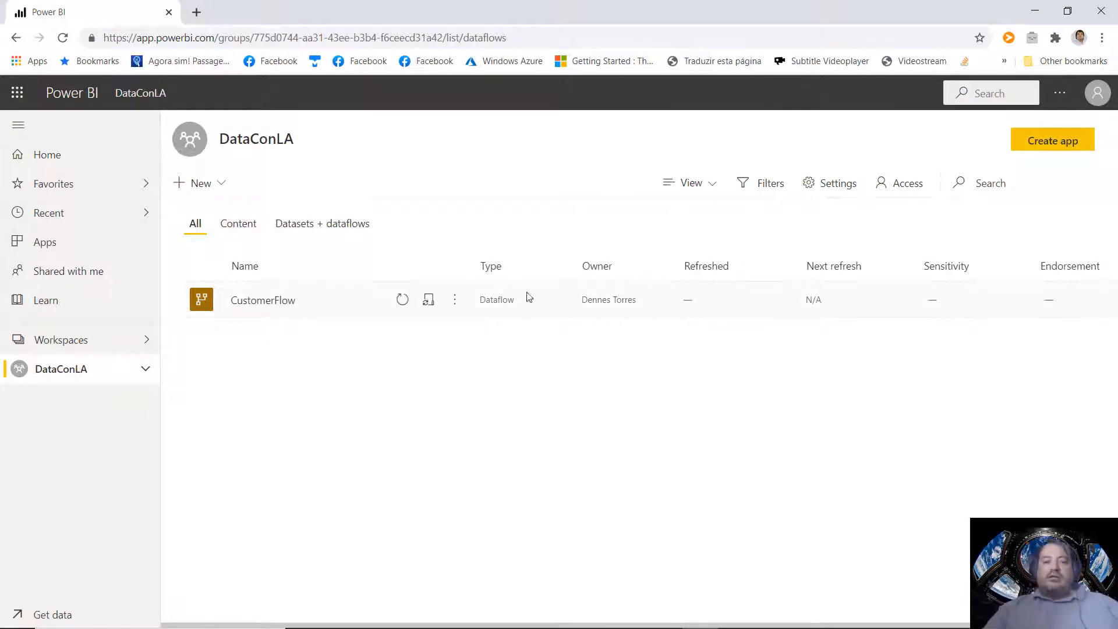
left_click(403, 301)
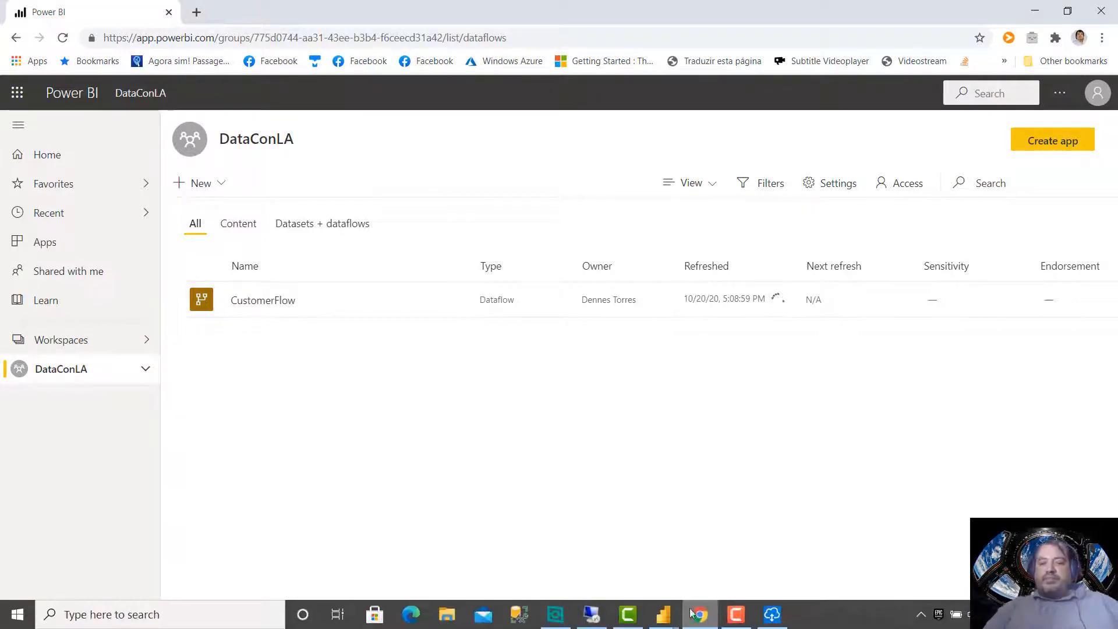
Step: Switch to the PowerQueryScripts file in Power BI Desktop and open the DimGeography query's script in the Advanced Editor
left_click(667, 620)
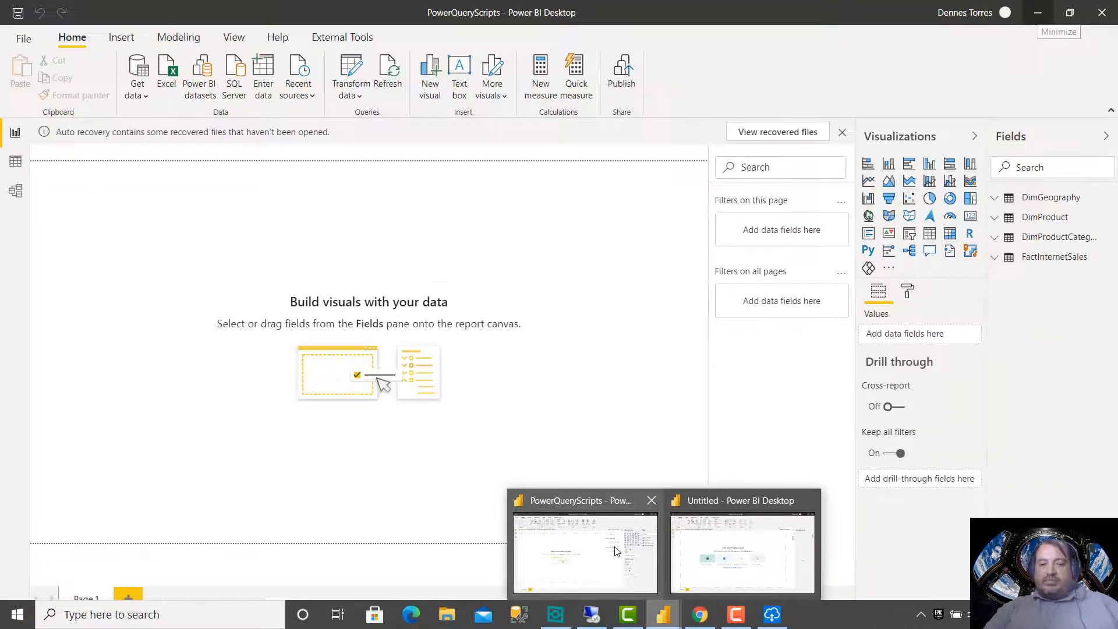
left_click(622, 541)
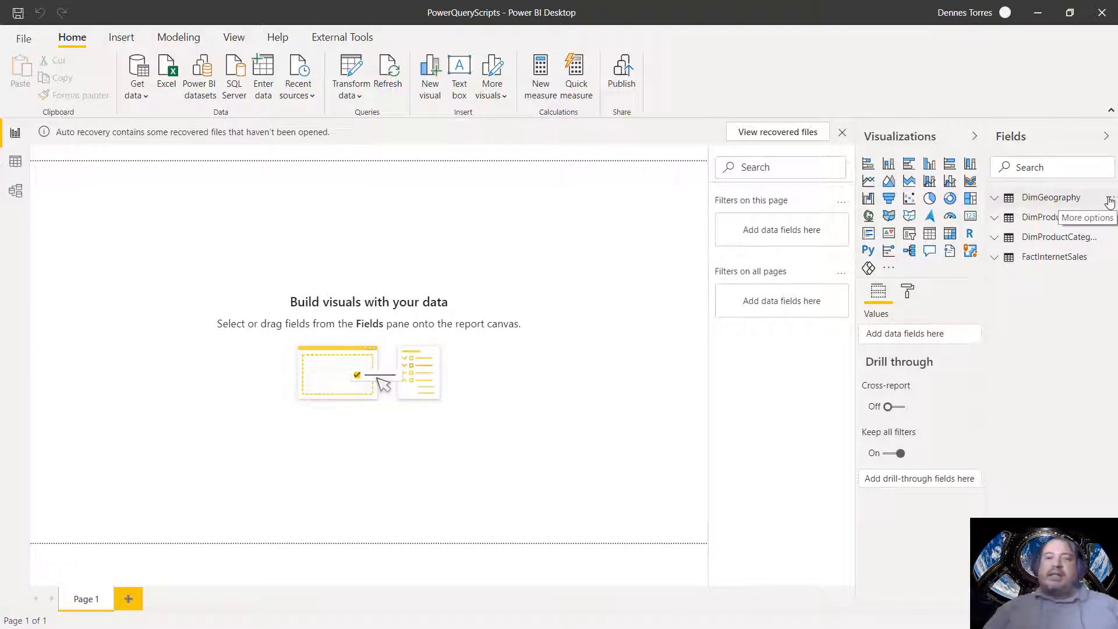
left_click(1109, 201)
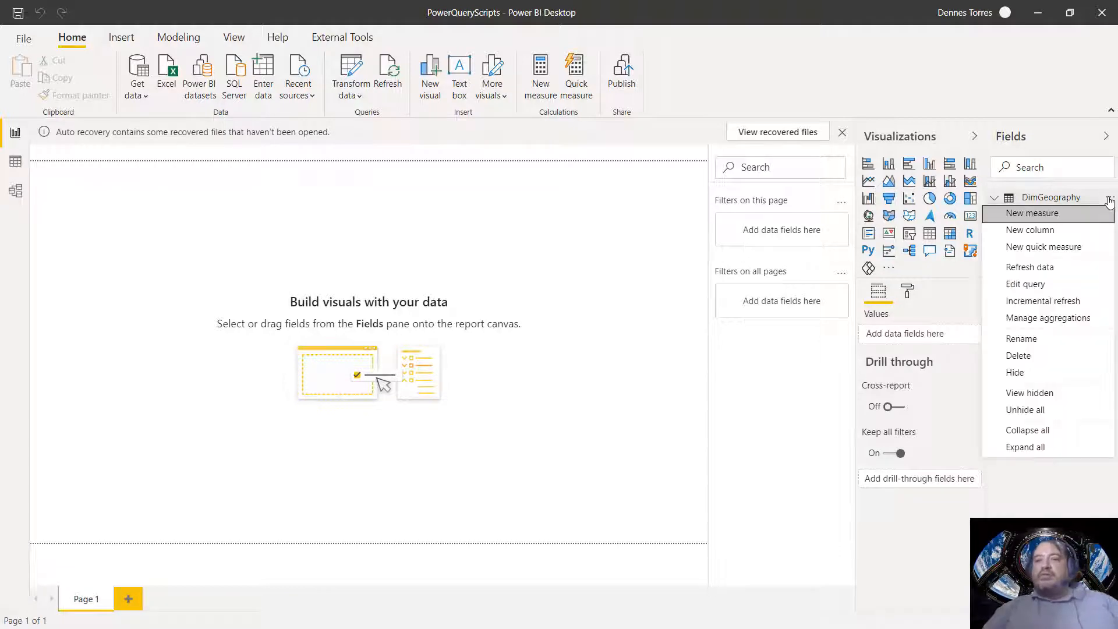
left_click(1051, 284)
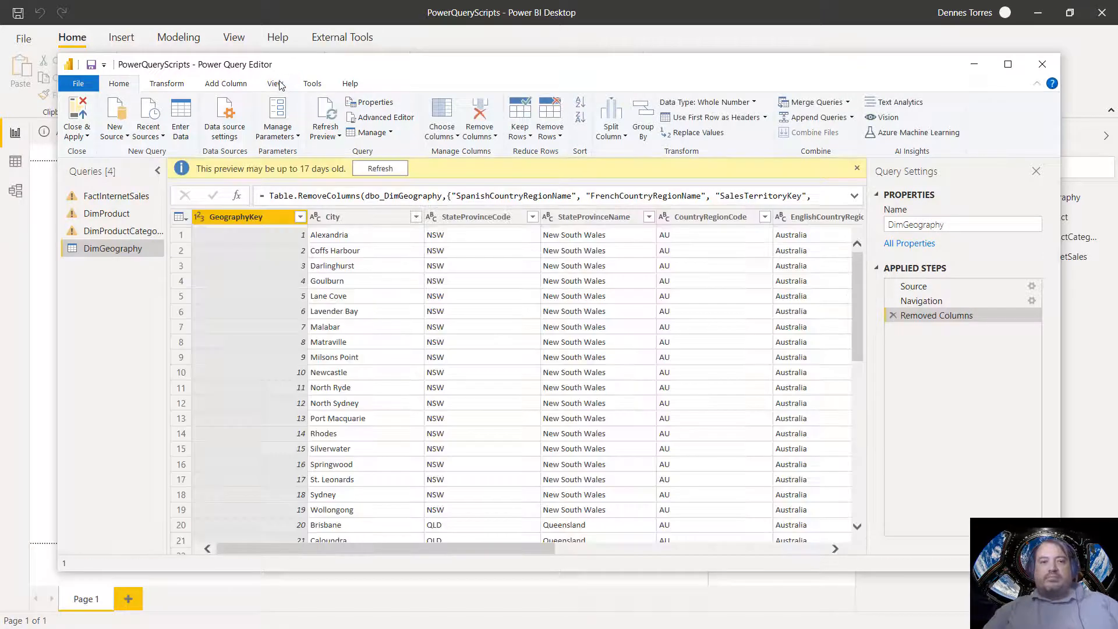
left_click(276, 84)
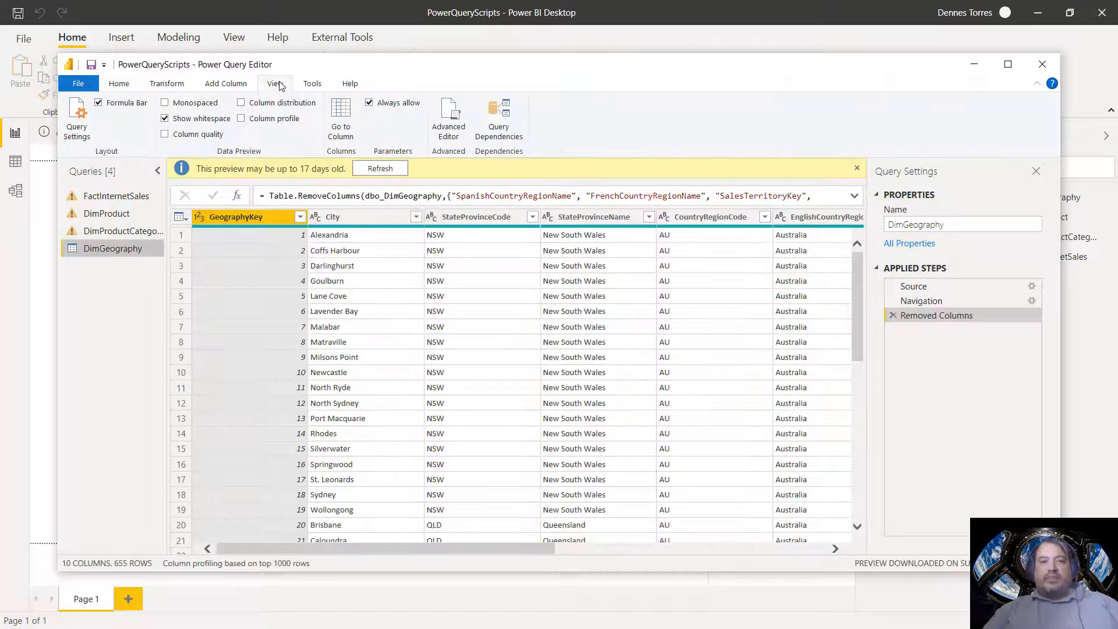
left_click(454, 127)
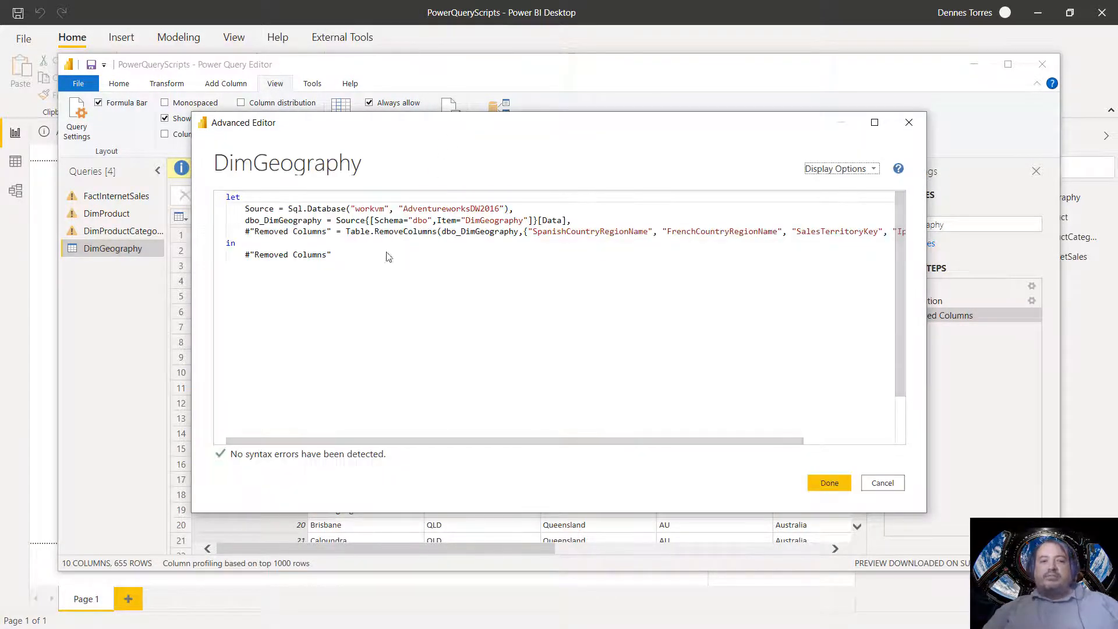
Step: Copy the entire DimGeography script, close the query editor and return to the Power BI service in the browser
left_click_drag(367, 280, 232, 191)
key("ctrl+c")
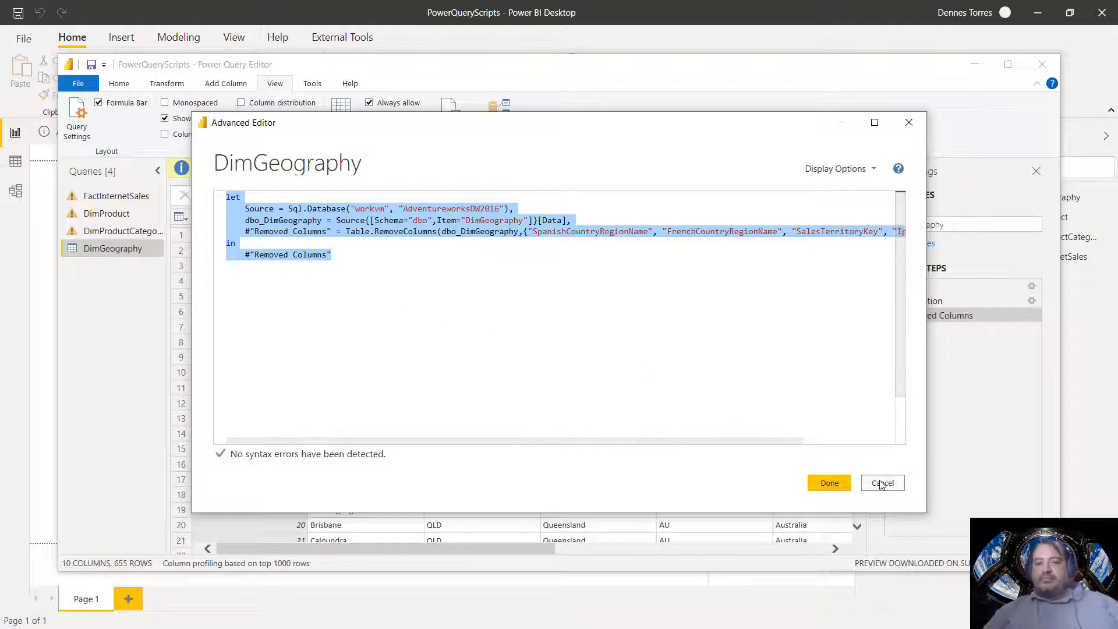
left_click(847, 482)
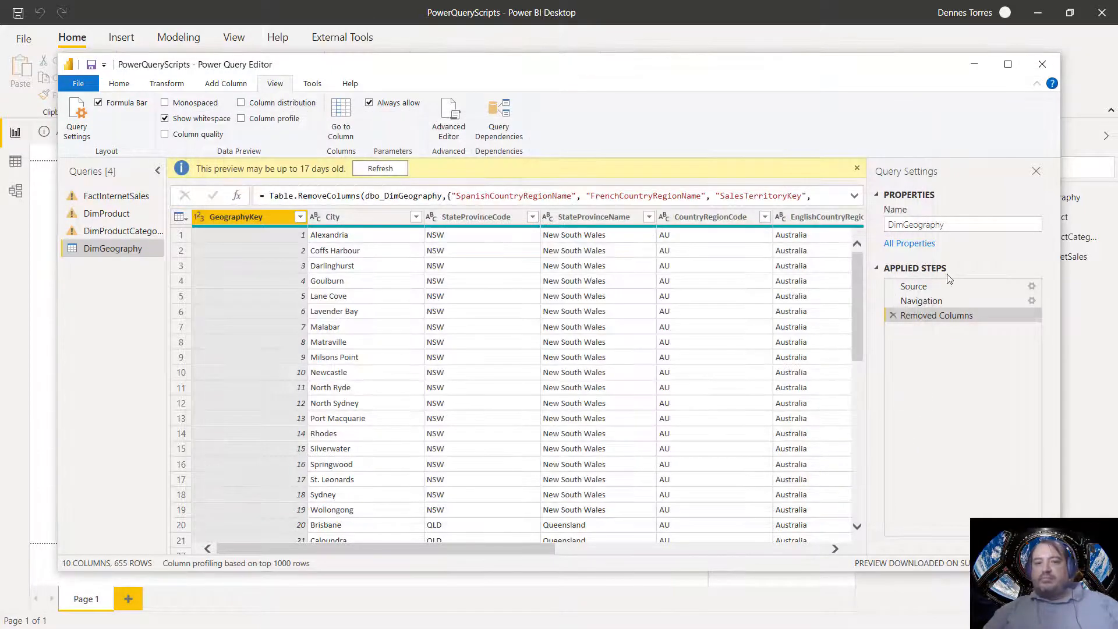
left_click(1042, 64)
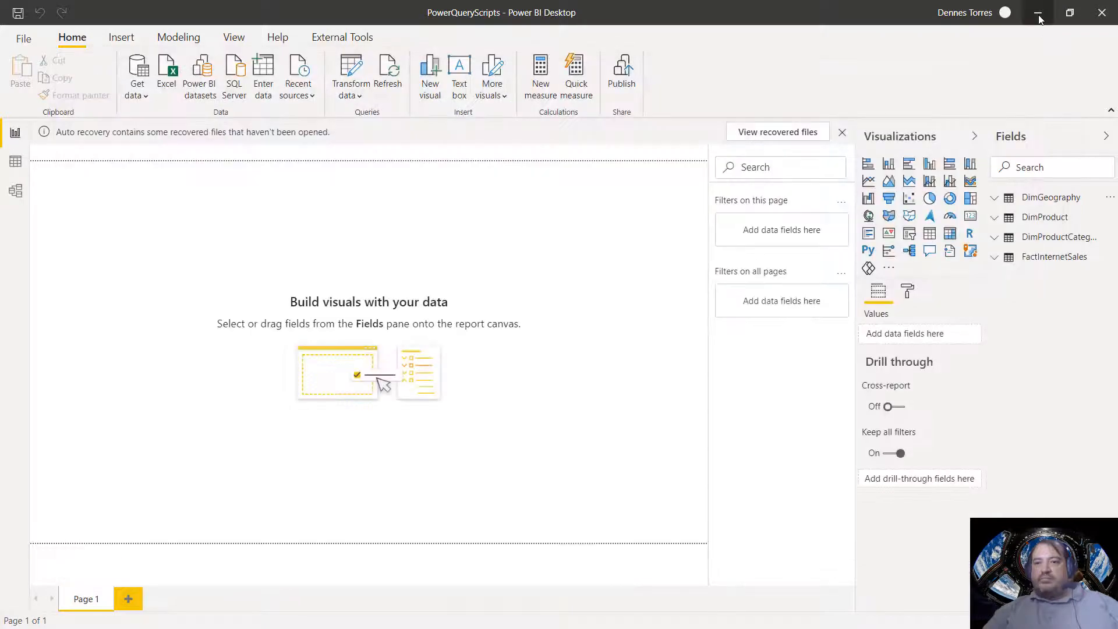
left_click(1038, 14)
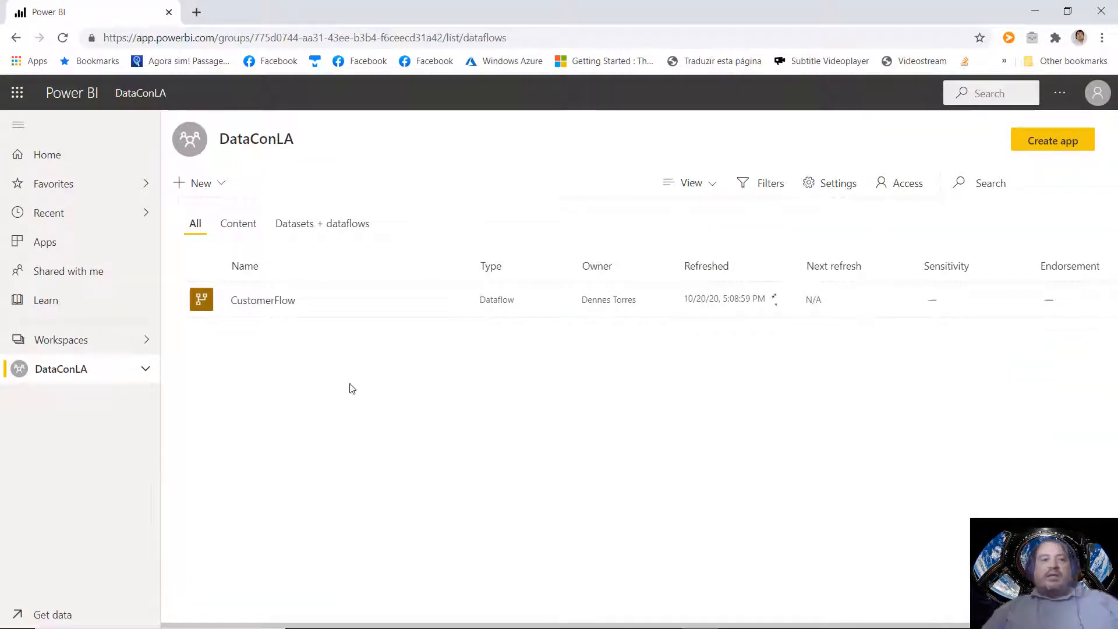
Step: Start a new dataflow in the DataConLA workspace, defining new entities from a blank query
left_click(225, 181)
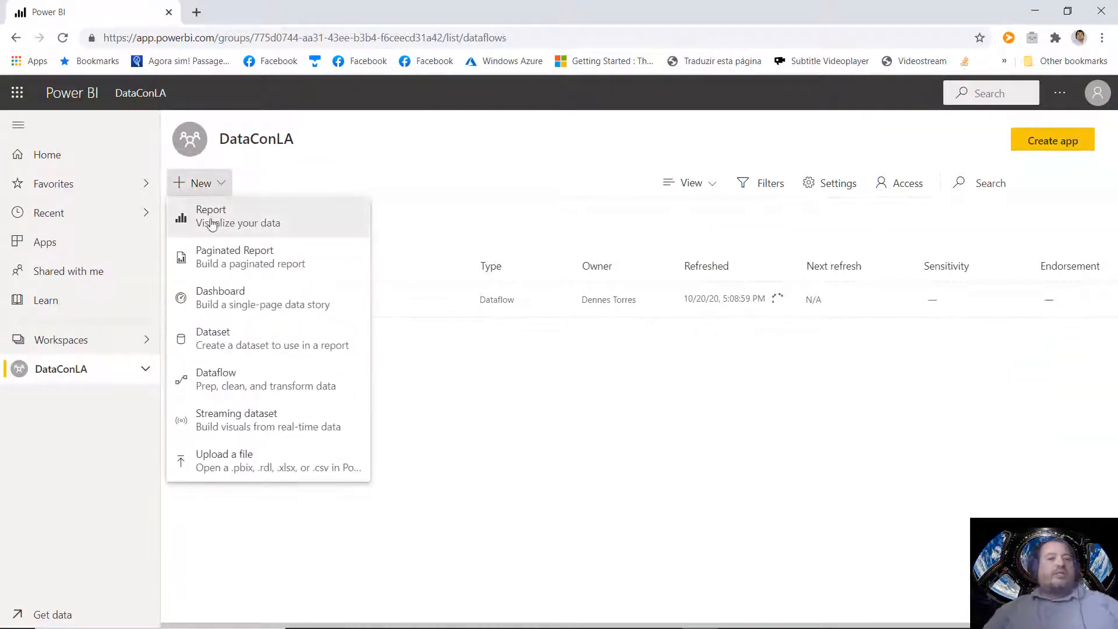
left_click(256, 385)
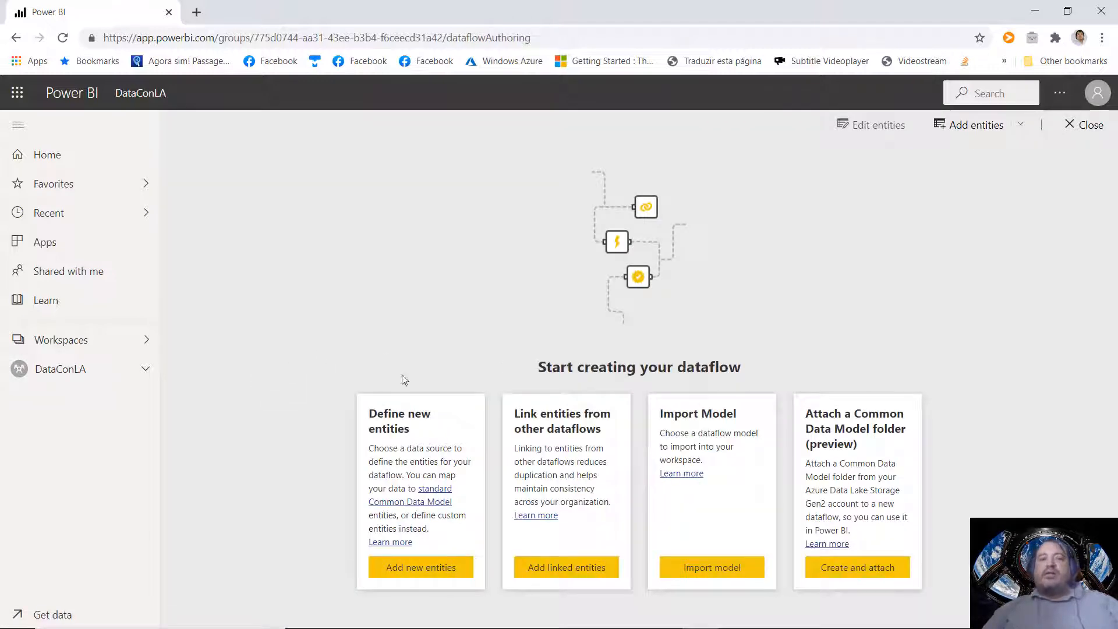
left_click(395, 568)
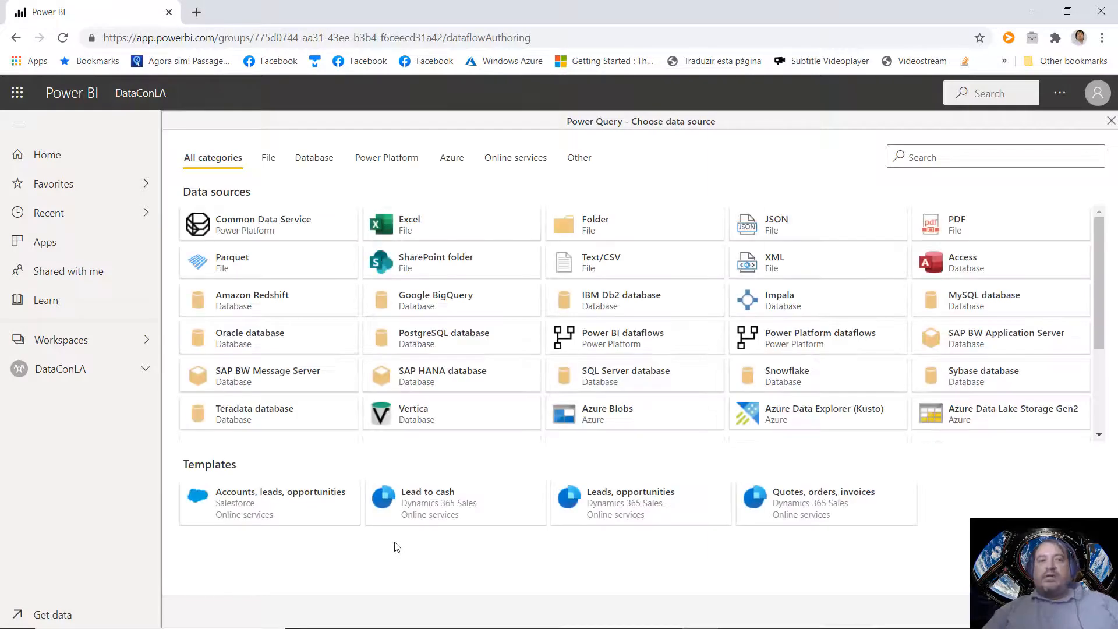
left_click(571, 165)
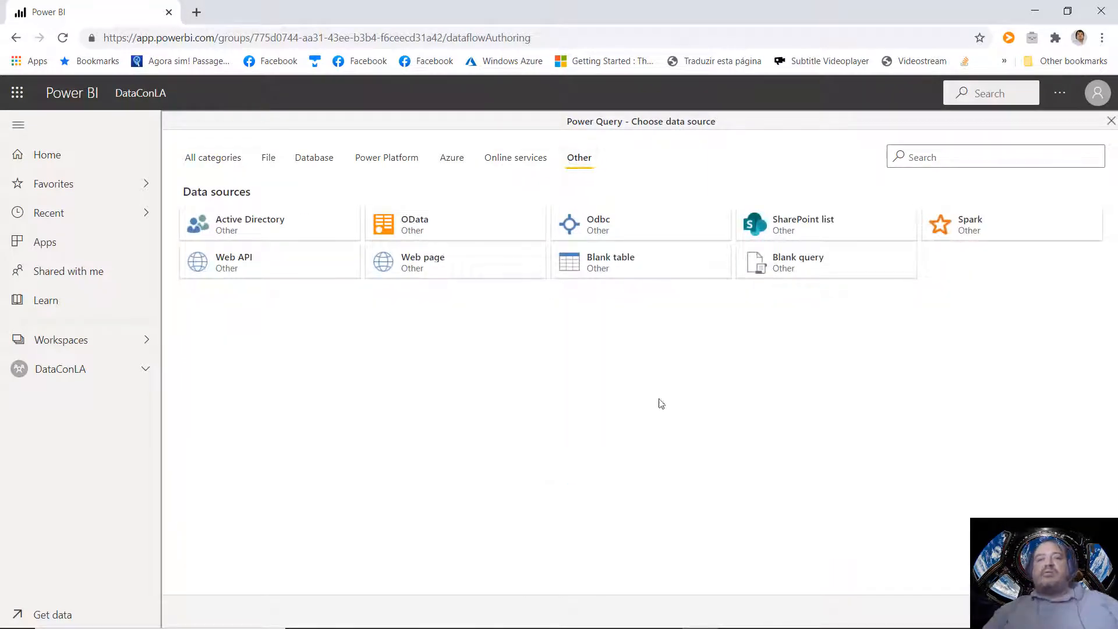
left_click(791, 275)
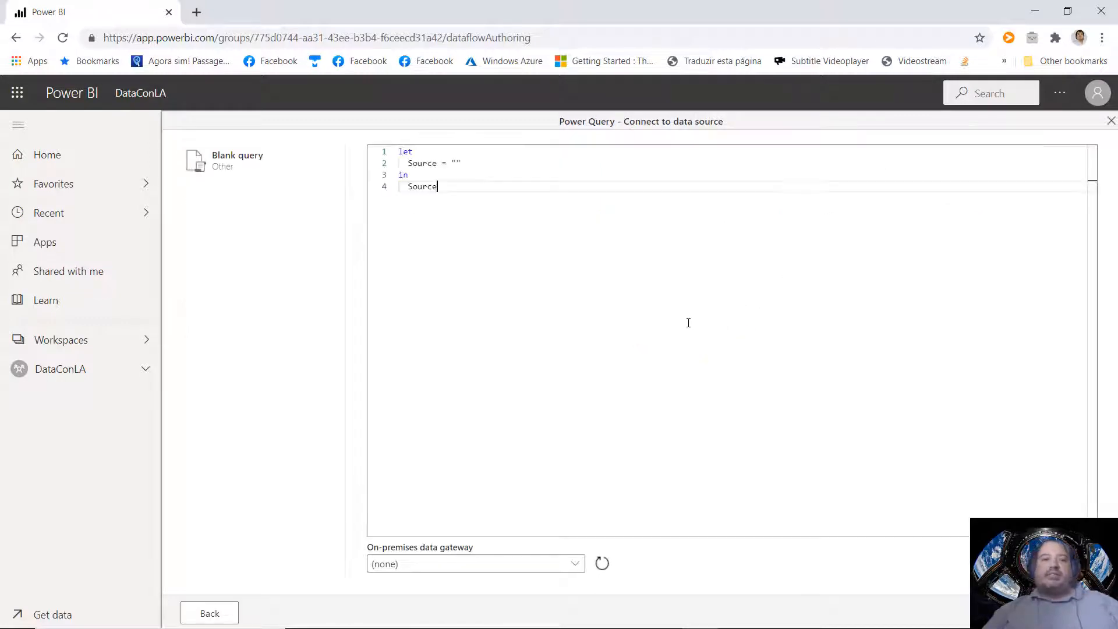
Step: Replace the blank query's code with the copied DimGeography script and choose the [Admin] SQLSatGateway on-premises gateway
key("ctrl+a")
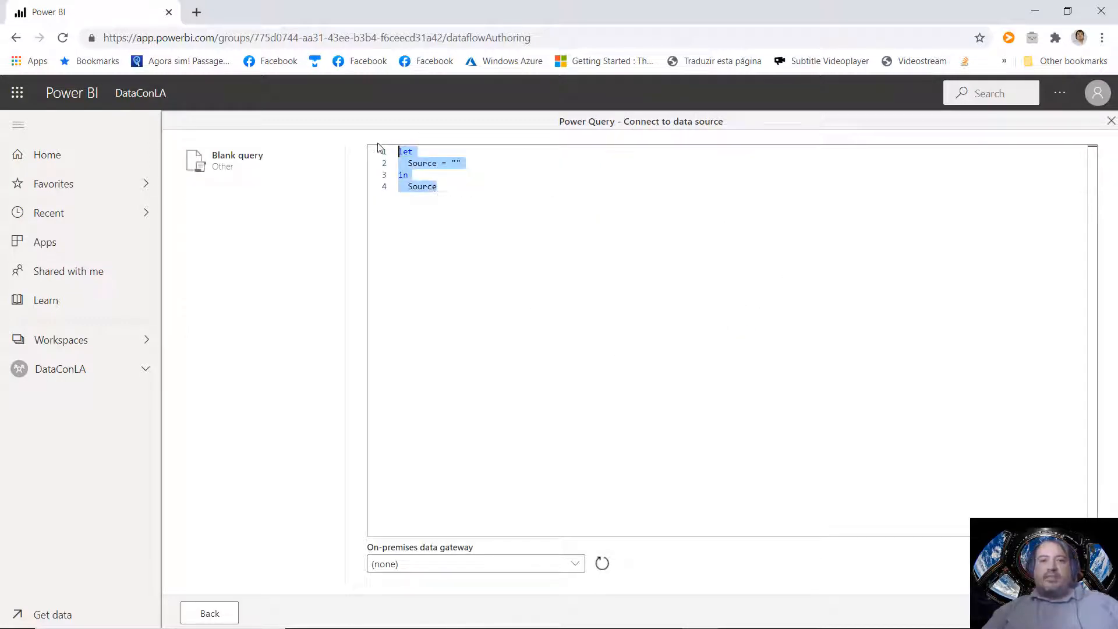
key("ctrl+v")
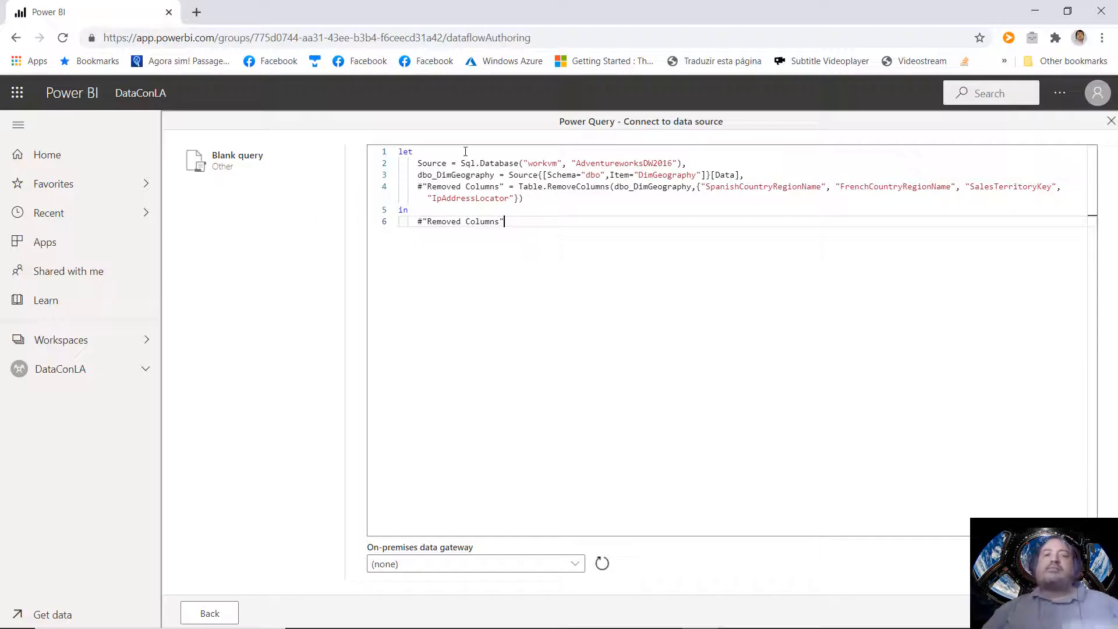
left_click(572, 566)
left_click(536, 601)
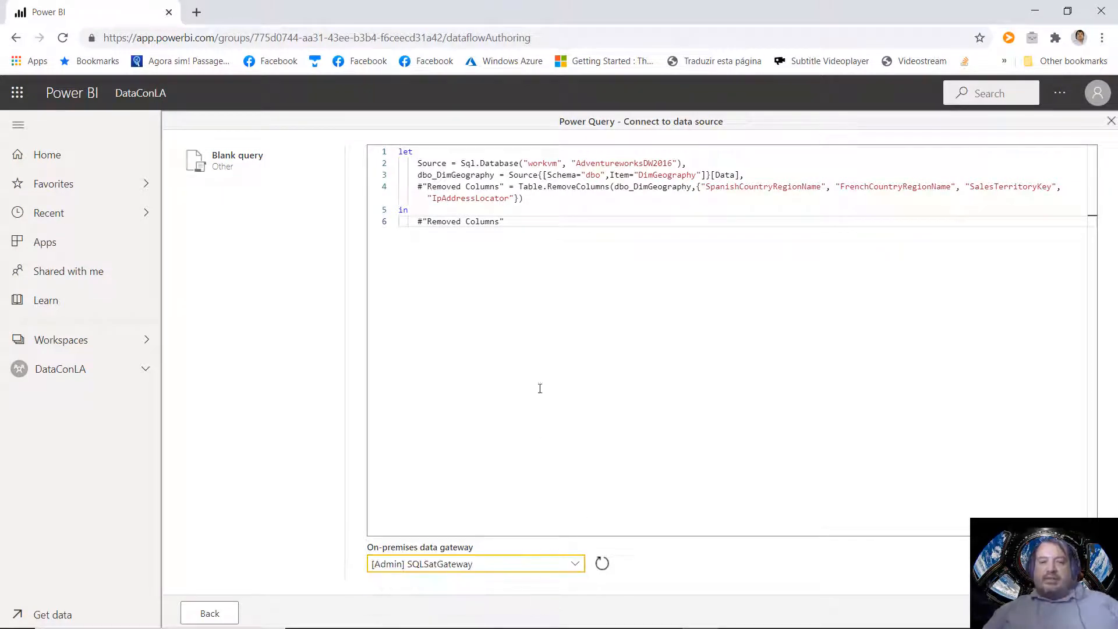
Step: Correct the capitalisation in the script's source line to server WorkVM and database AdventureWorksDW2016
left_click_drag(557, 162, 531, 163)
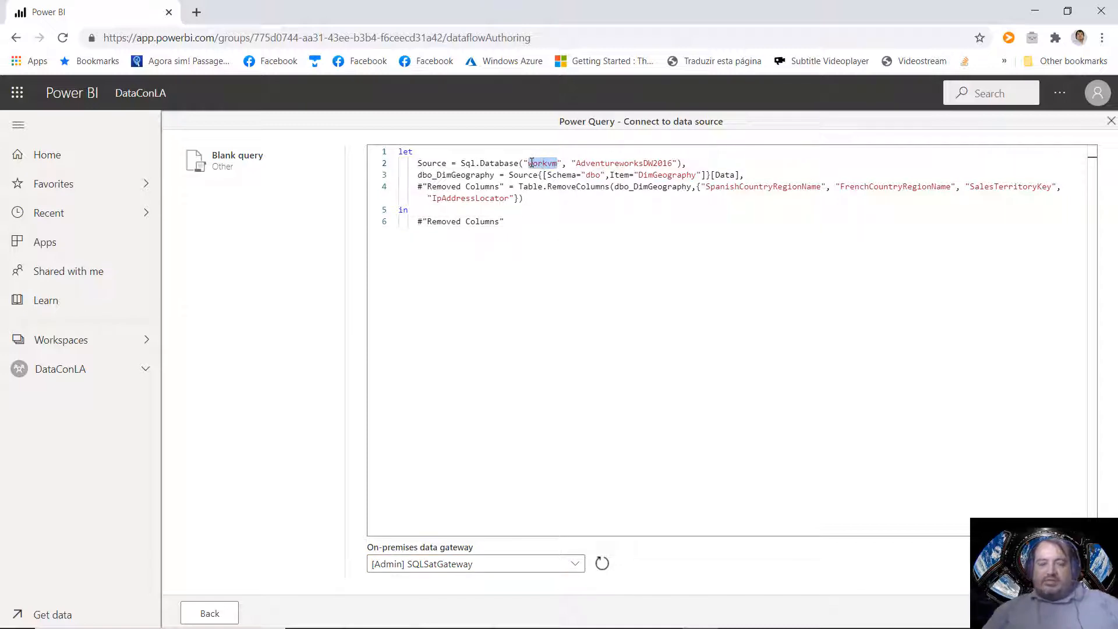
type("Work")
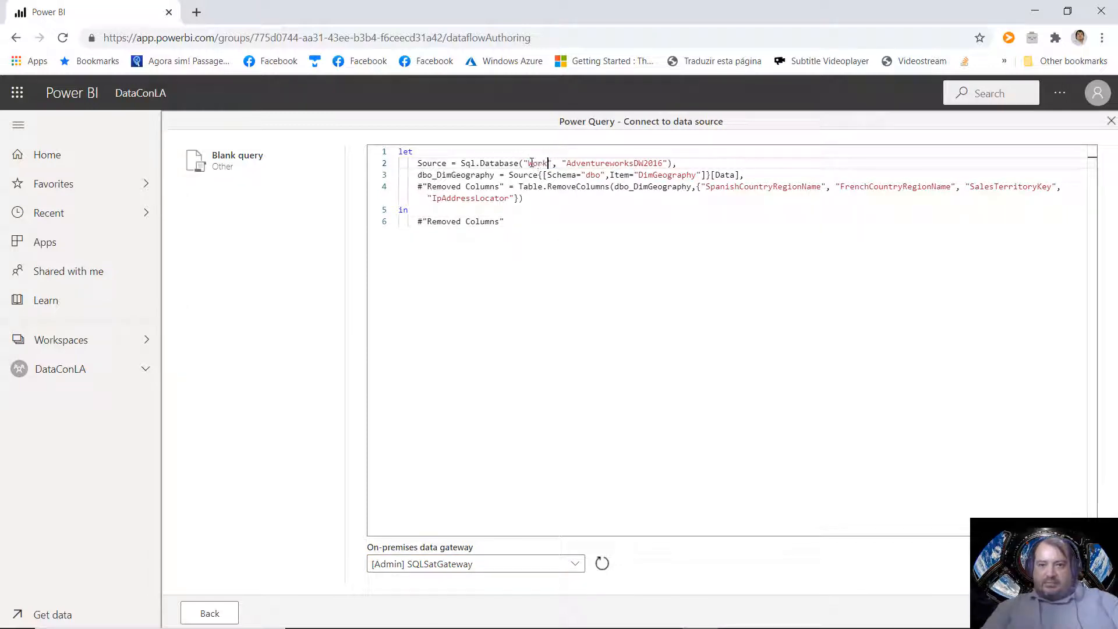
type("VM")
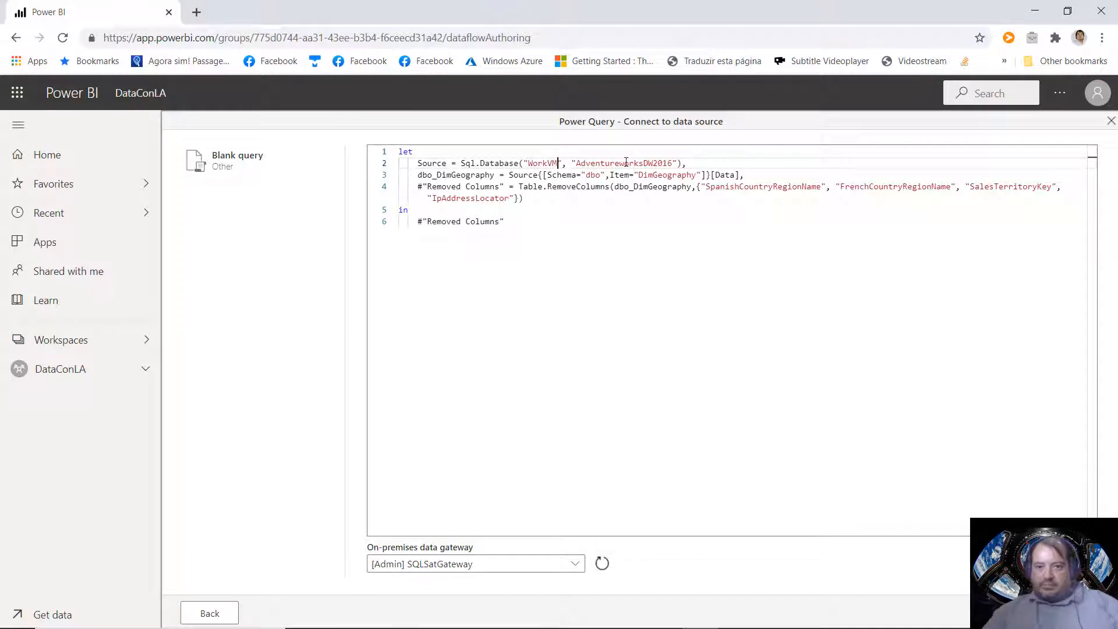
left_click_drag(625, 166, 621, 165)
type("W")
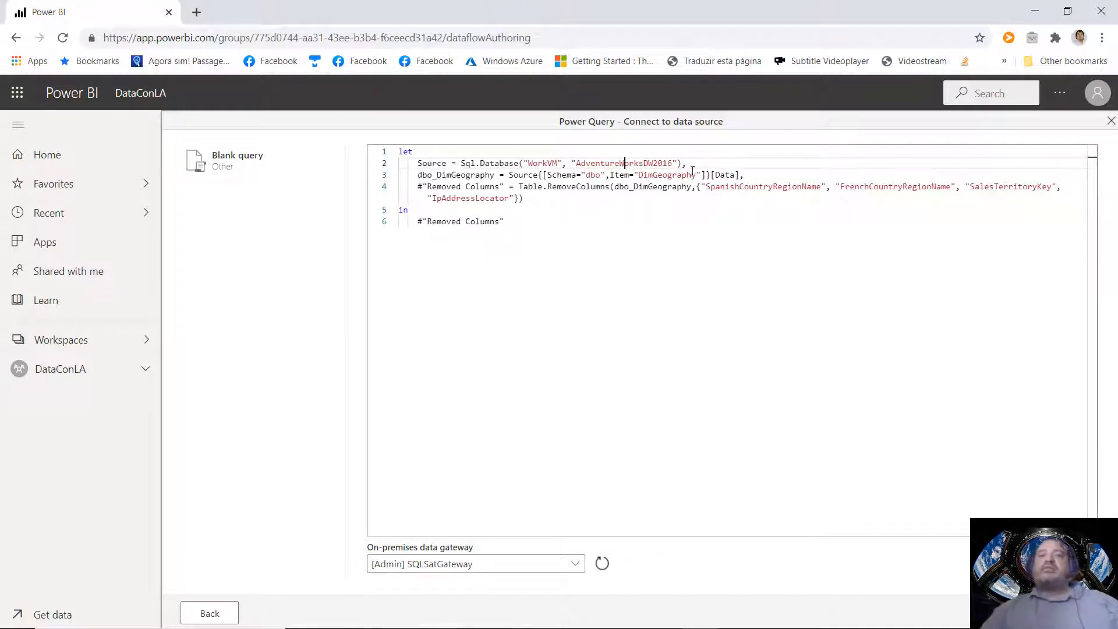
left_click(760, 277)
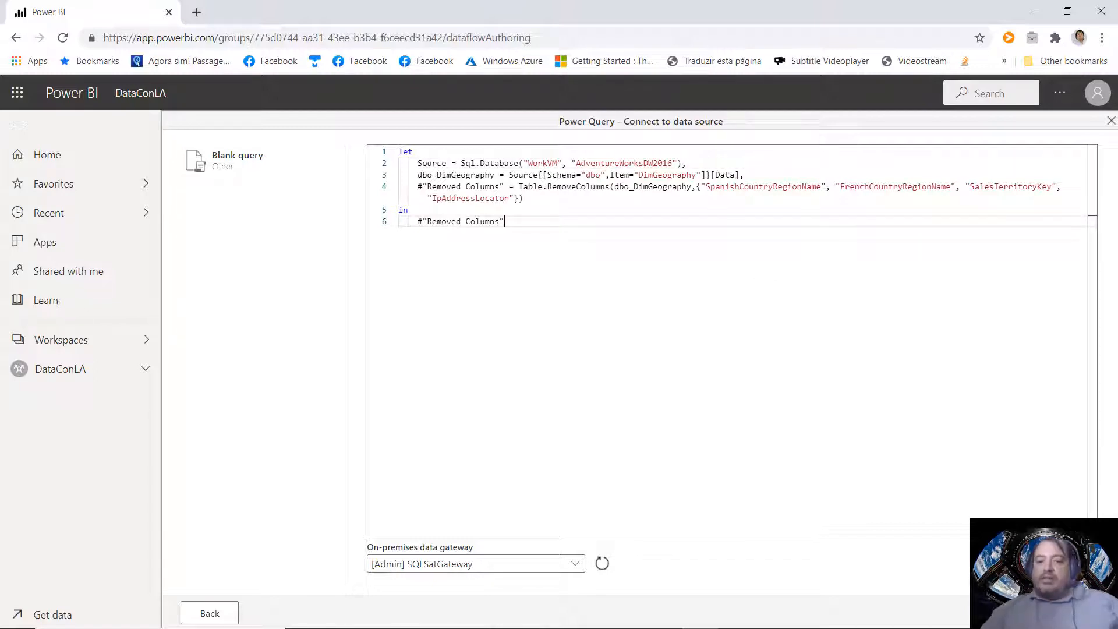
Step: Load the script into the query editor and configure its connection using the prefilled Basic credentials
left_click(1072, 613)
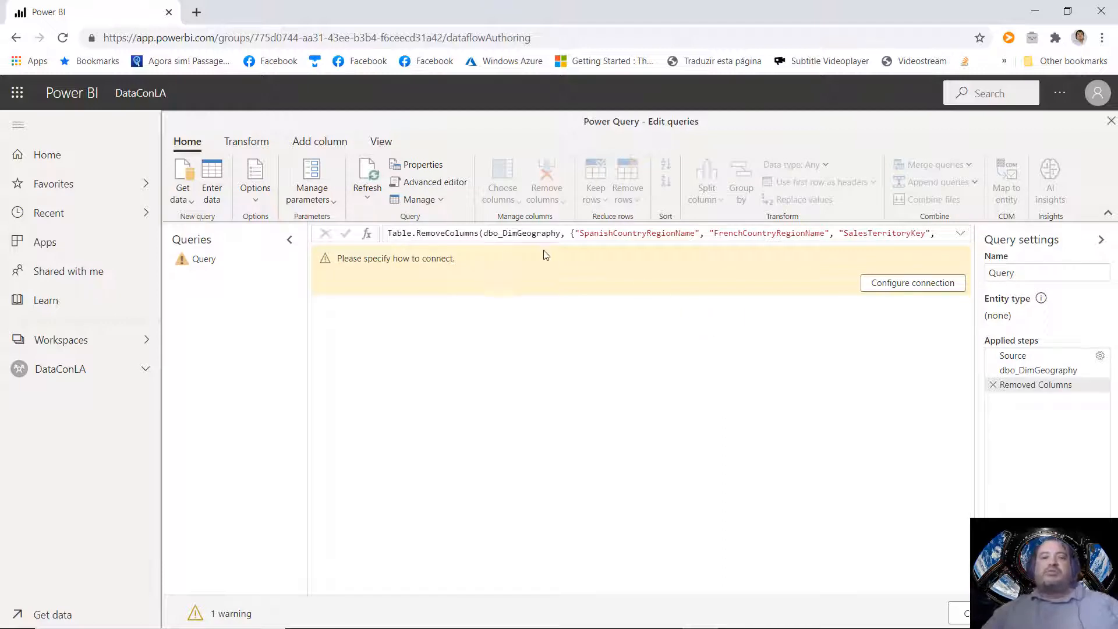
left_click(874, 286)
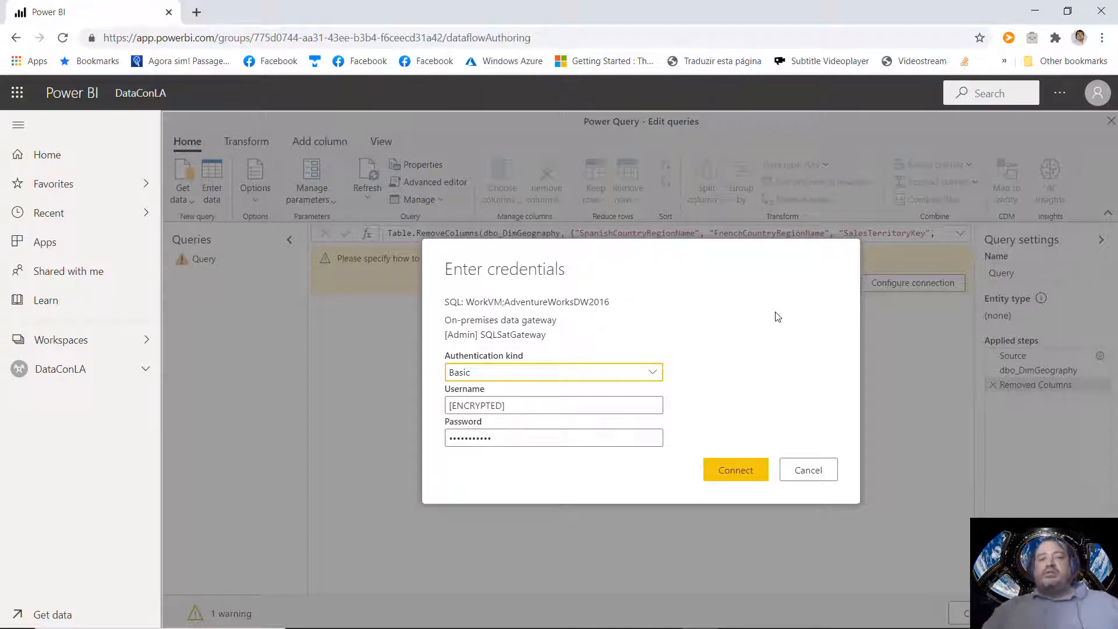
left_click(724, 476)
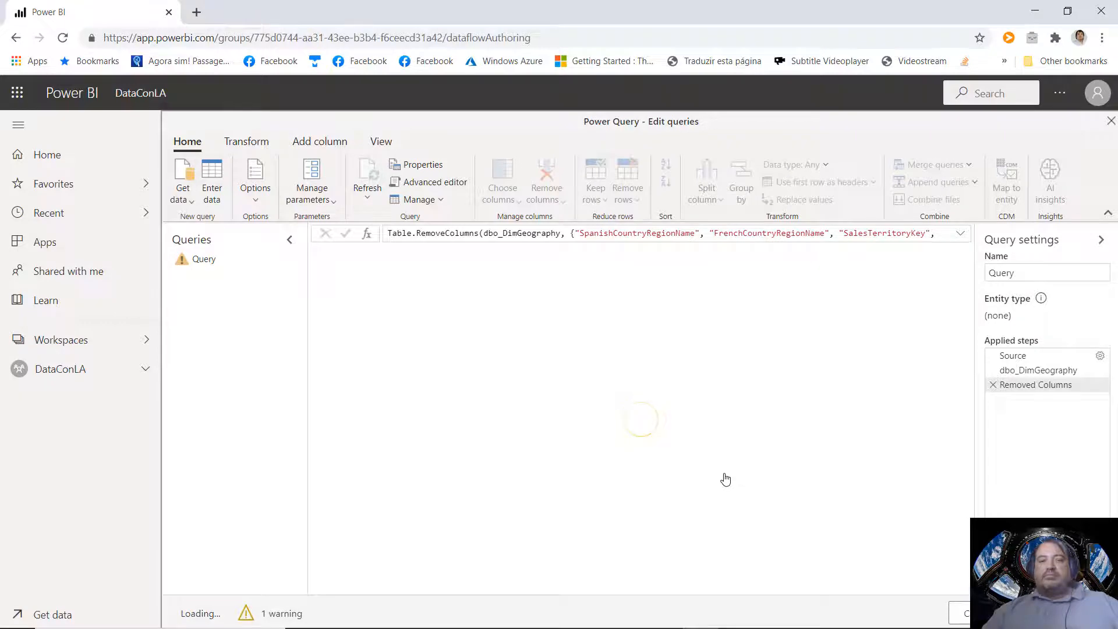
Step: Rename the new query as Geography
double_click(1031, 271)
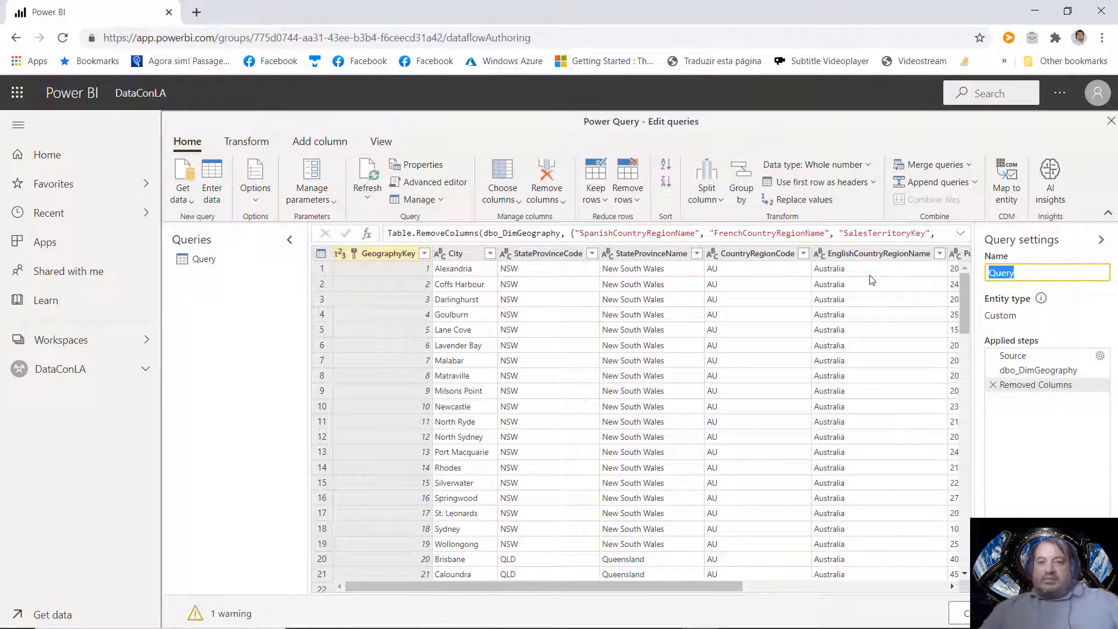
type("Geography")
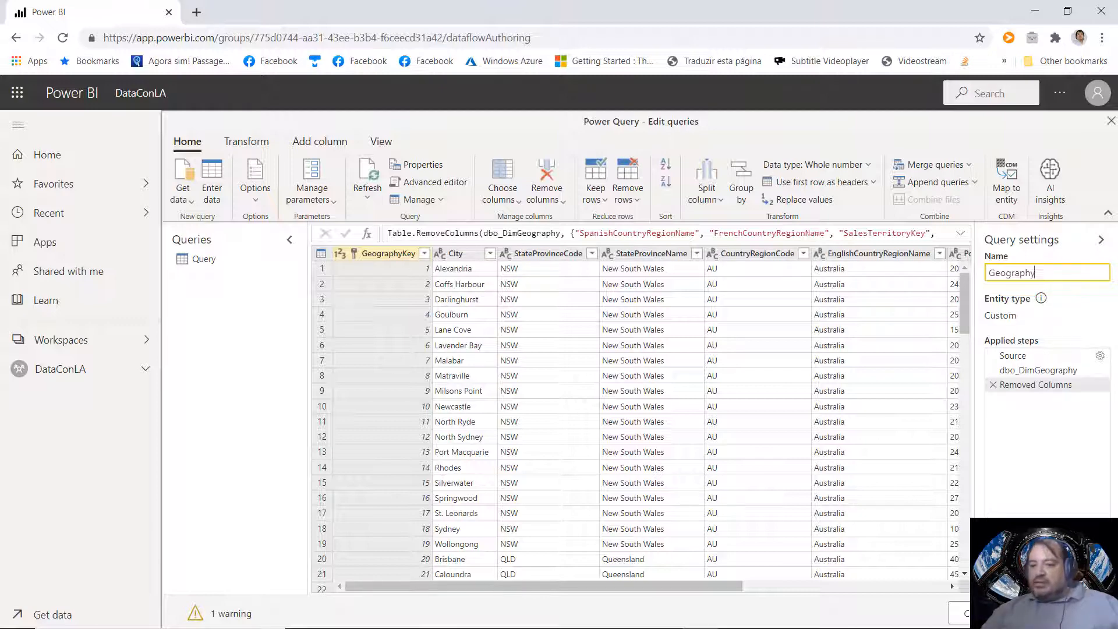
key("Return")
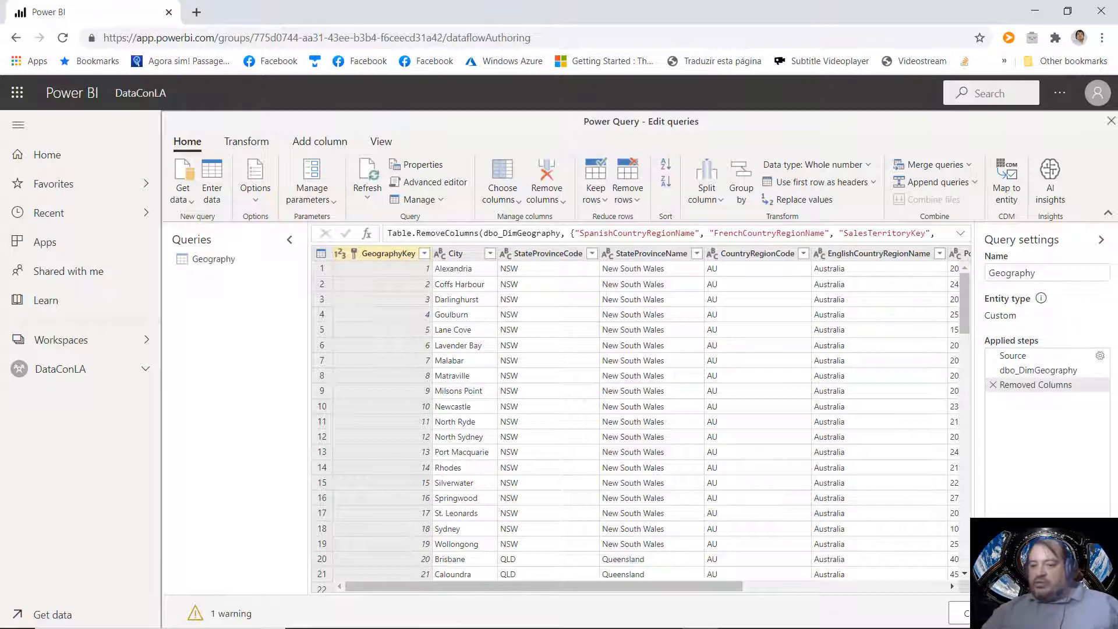
Step: Finish editing the Geography query, save the dataflow as GeographyFlow and refresh its data immediately
left_click(1061, 613)
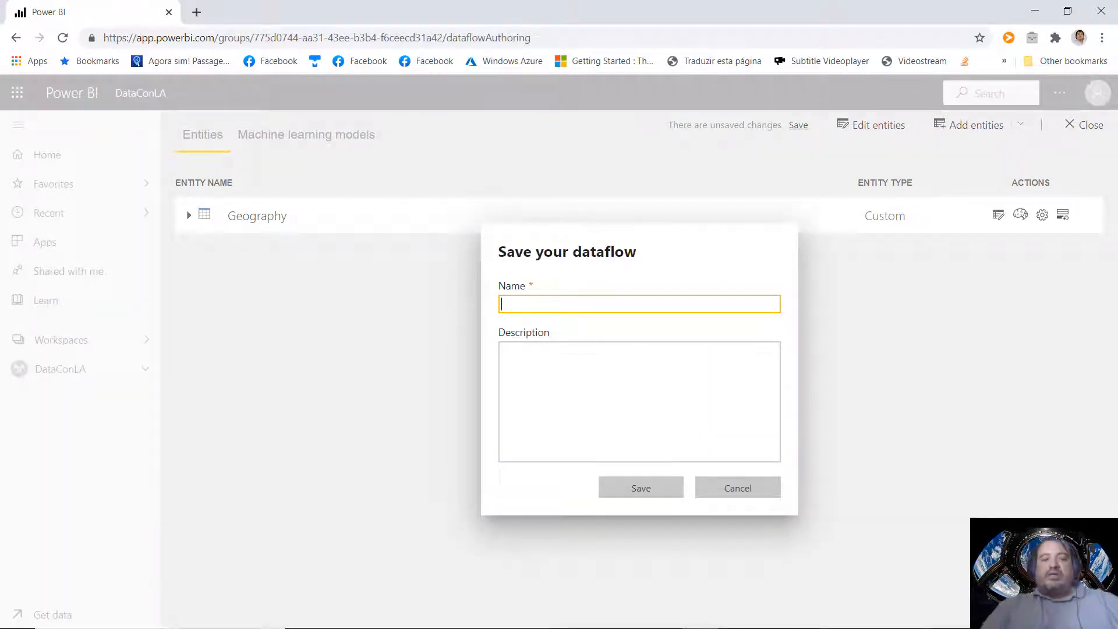
type("Geo")
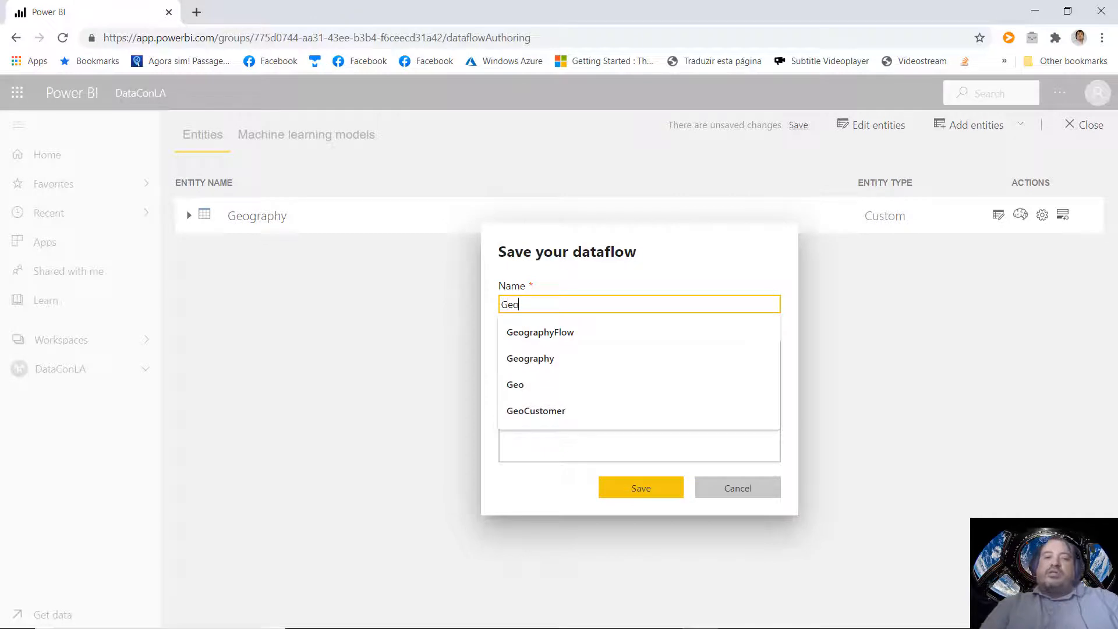
type("graphyFlow")
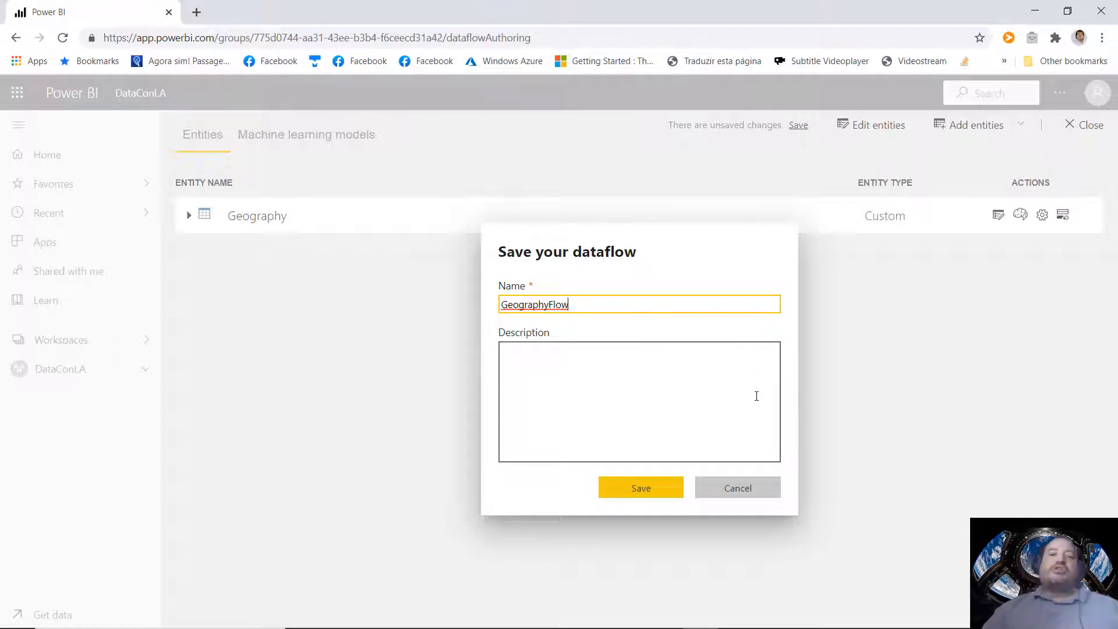
left_click(619, 495)
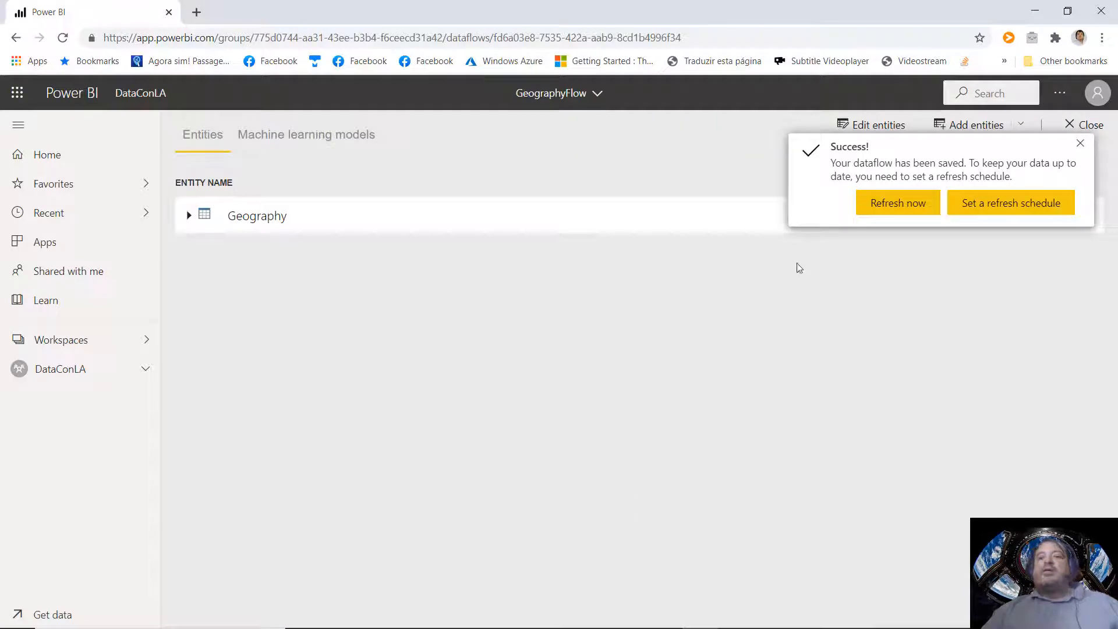
left_click(874, 208)
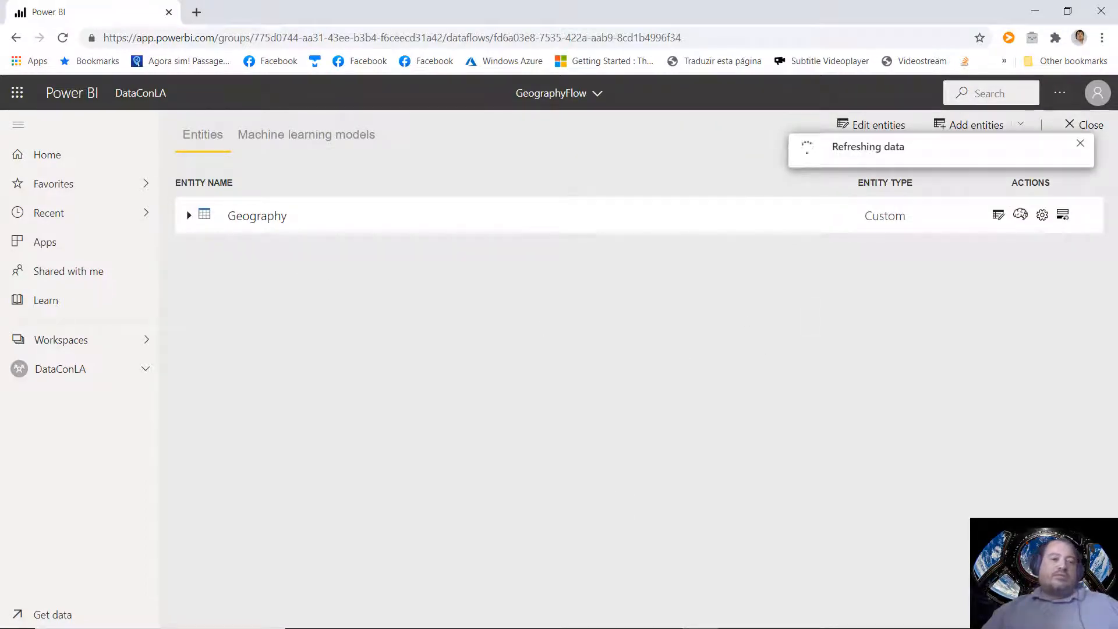
Step: Start another dataflow in the DataConLA workspace that links entities from other dataflows
left_click(51, 376)
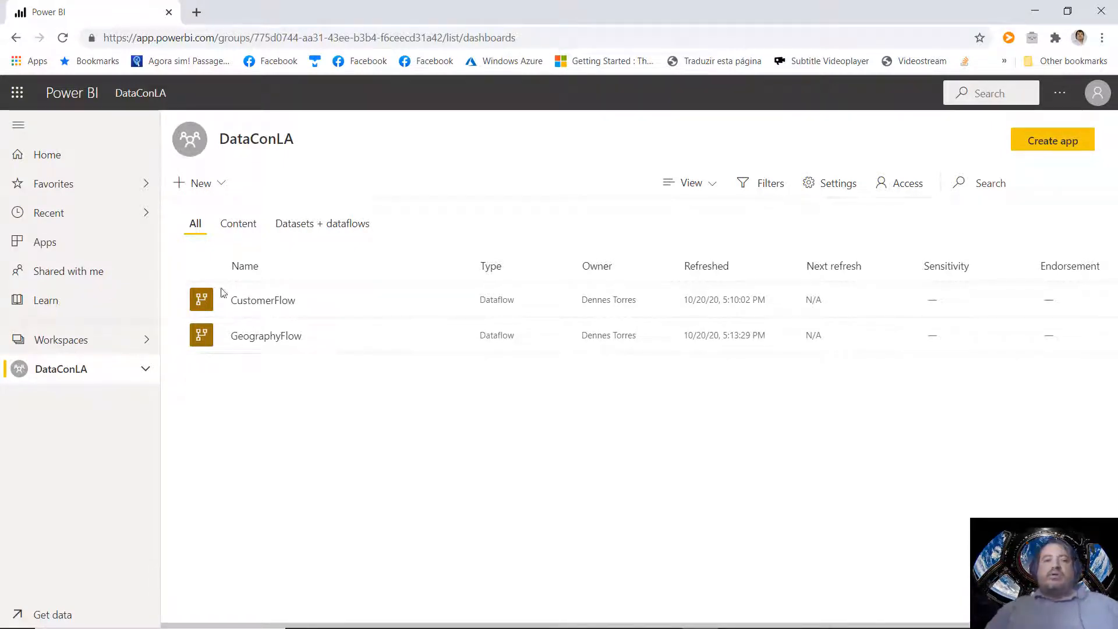
left_click(225, 185)
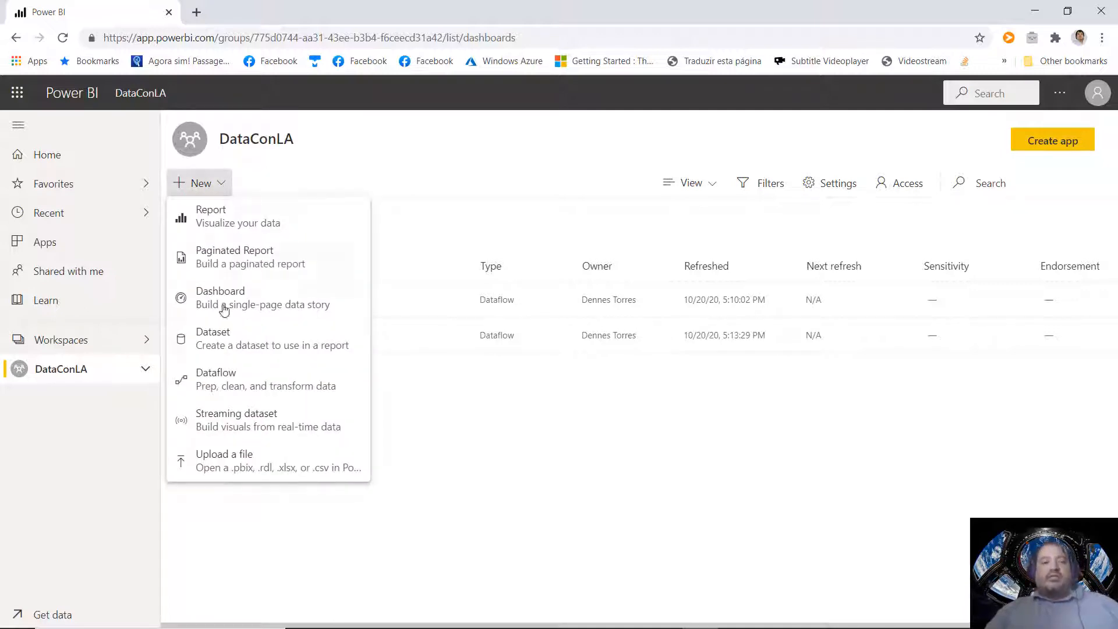
left_click(226, 386)
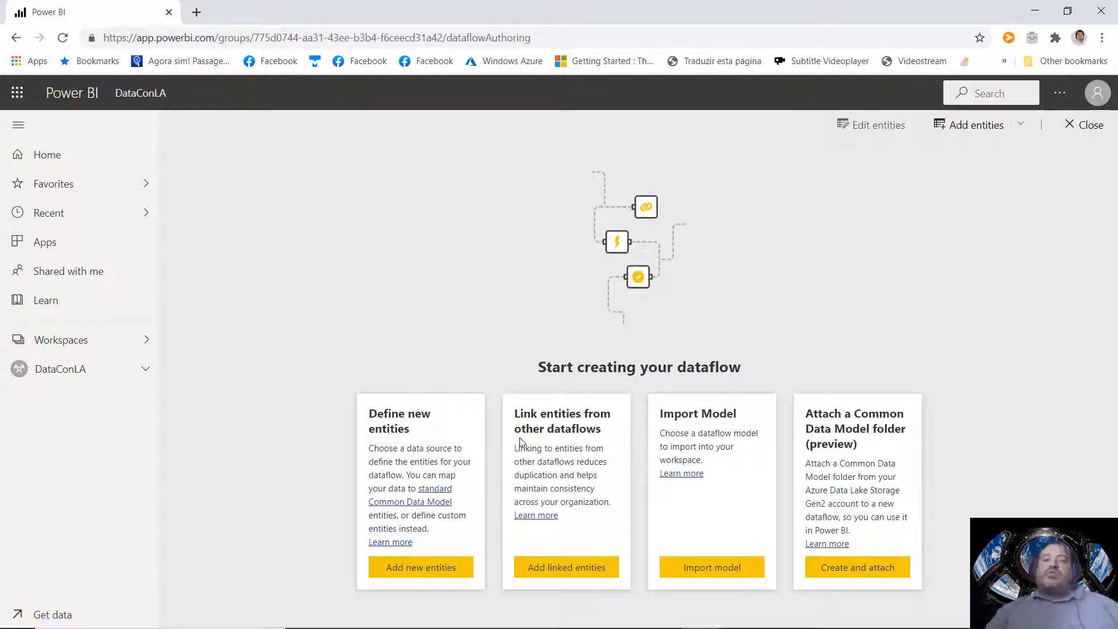
left_click(550, 571)
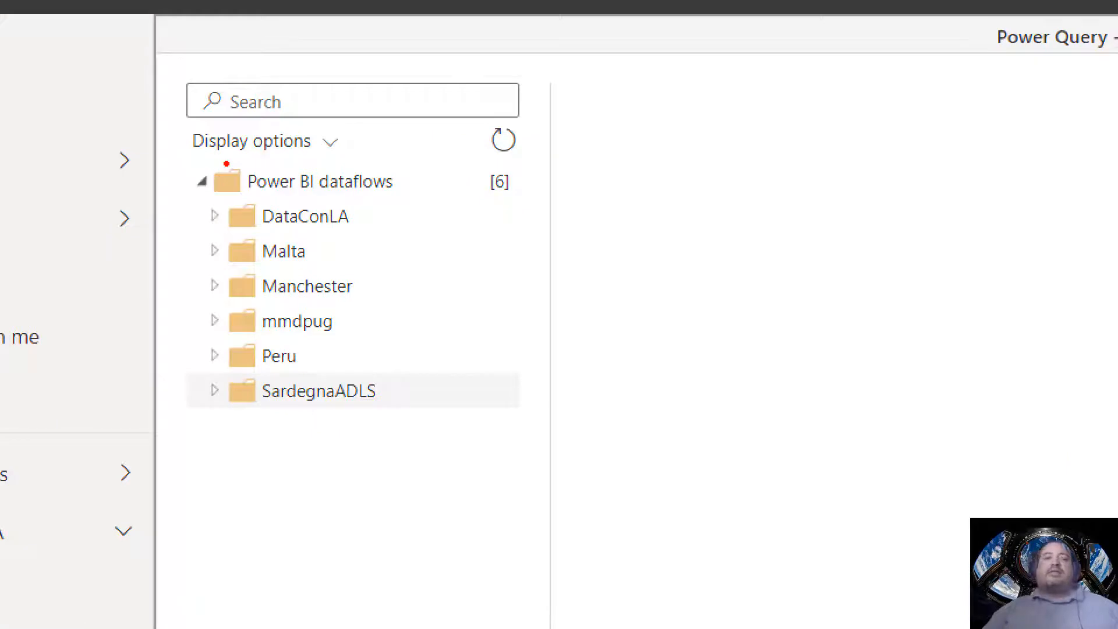
mouse_move(347, 202)
left_mouse_down()
mouse_move(441, 227)
mouse_move(482, 212)
mouse_move(489, 431)
mouse_move(307, 446)
left_mouse_up()
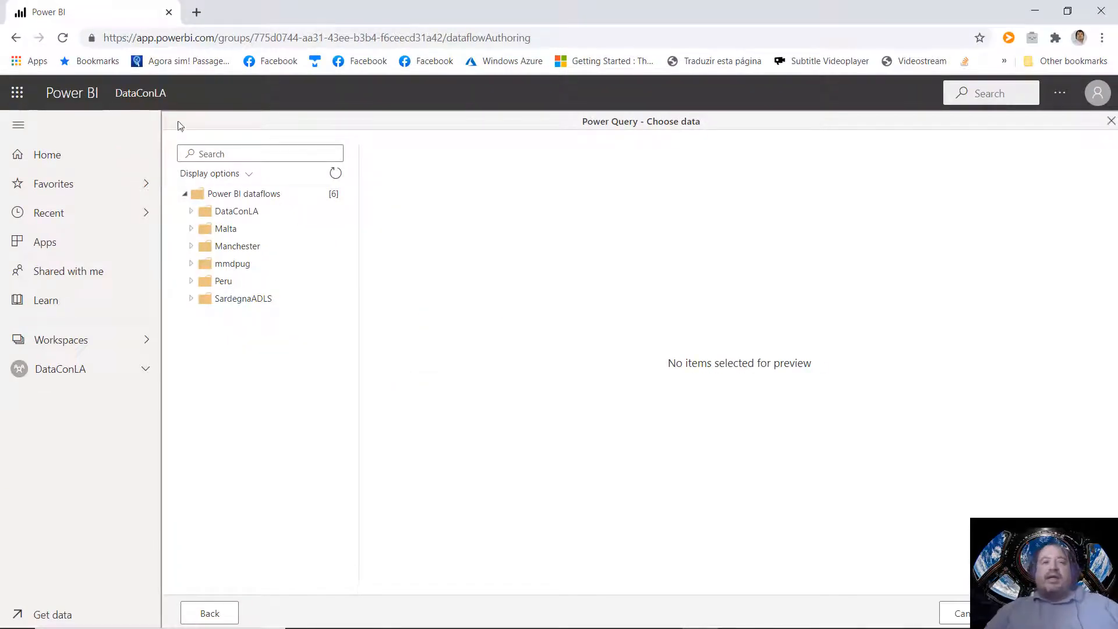
Step: Link the Customer entity from CustomerFlow and the Geography entity from GeographyFlow in the DataConLA workspace and load them into the query editor
left_click(192, 212)
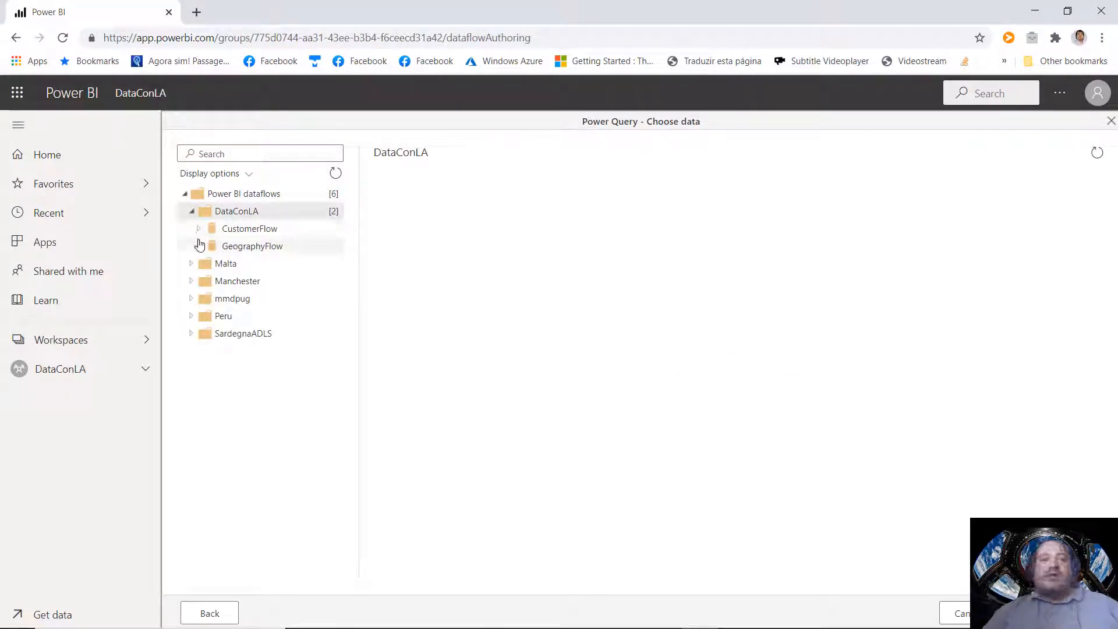
left_click(199, 229)
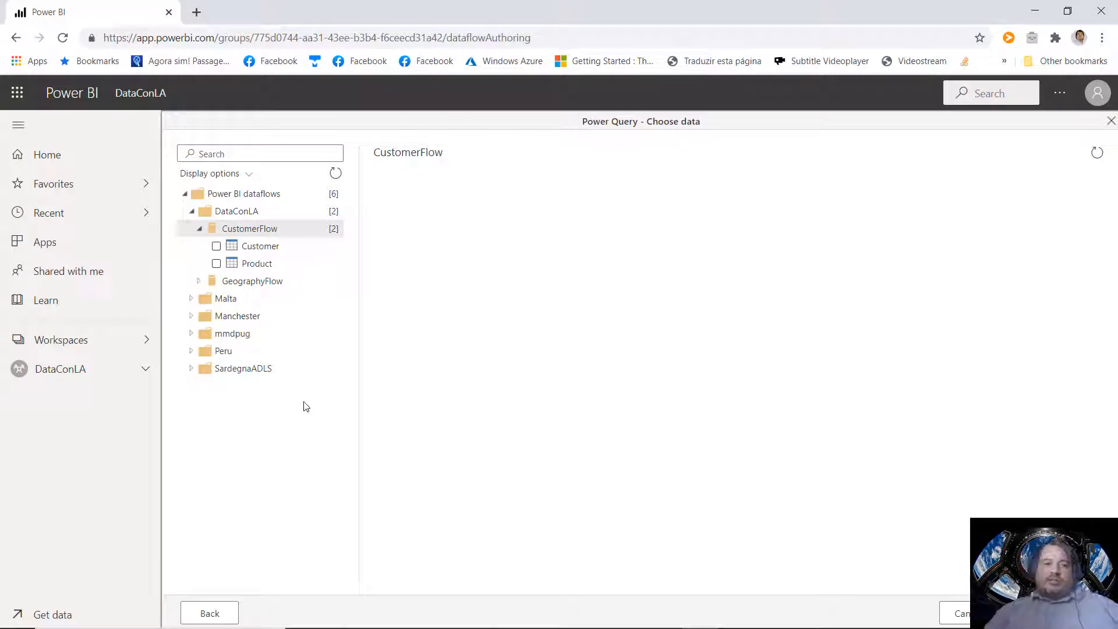
left_click(195, 282)
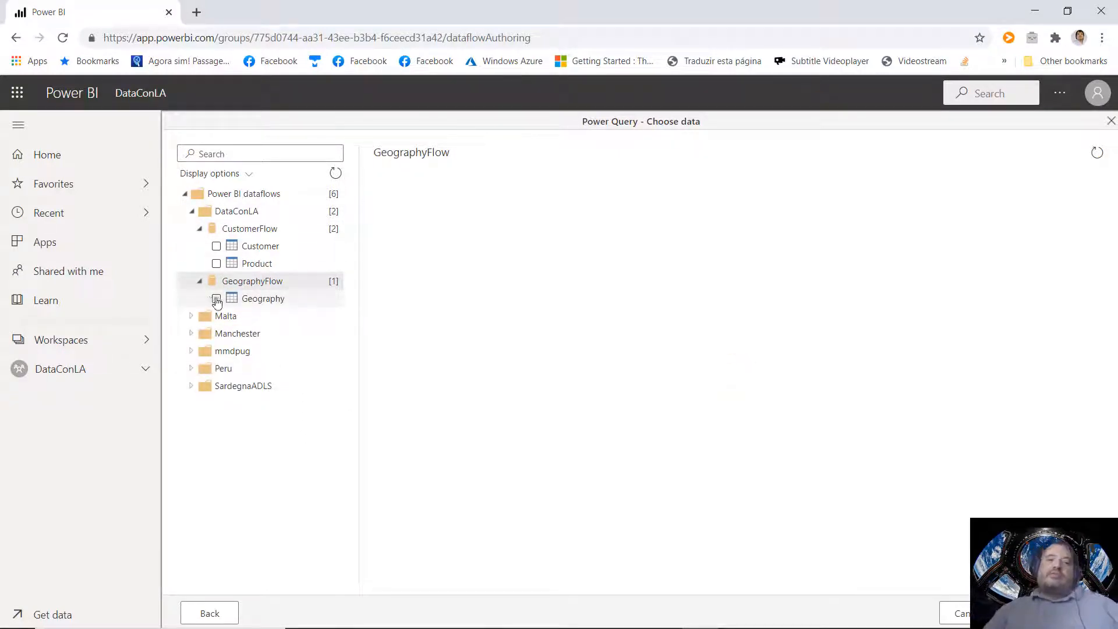
left_click(216, 299)
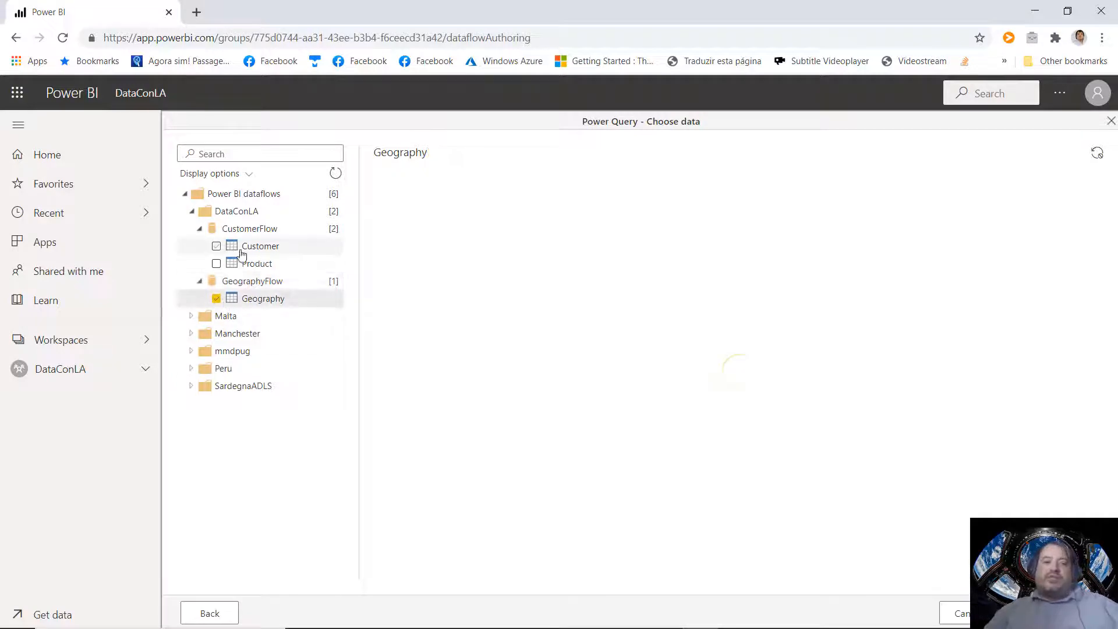
left_click(216, 247)
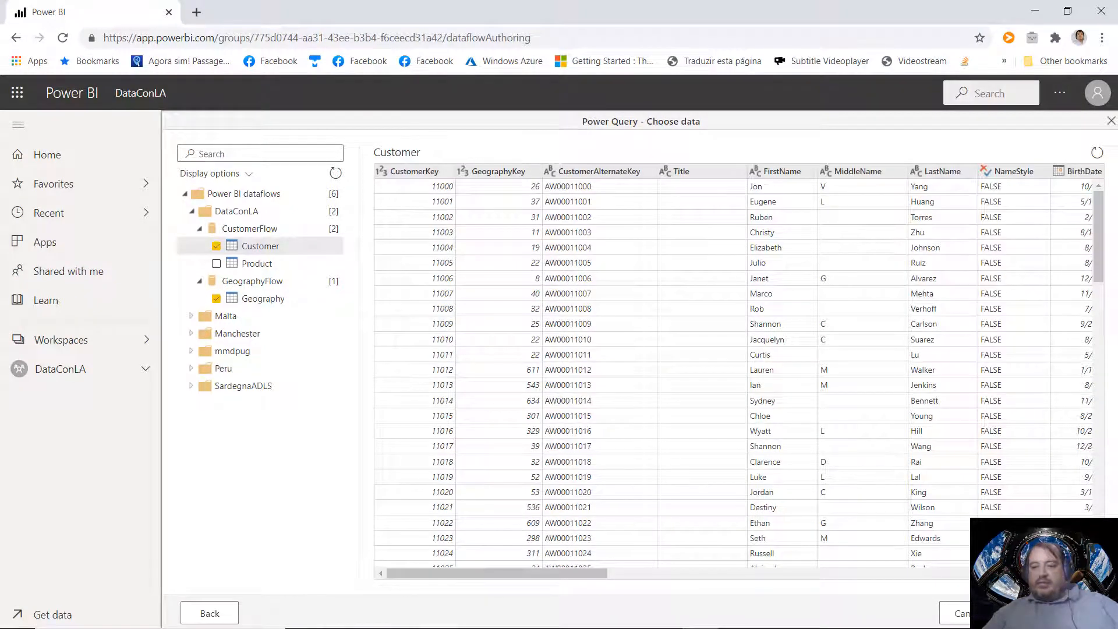
left_click(1055, 614)
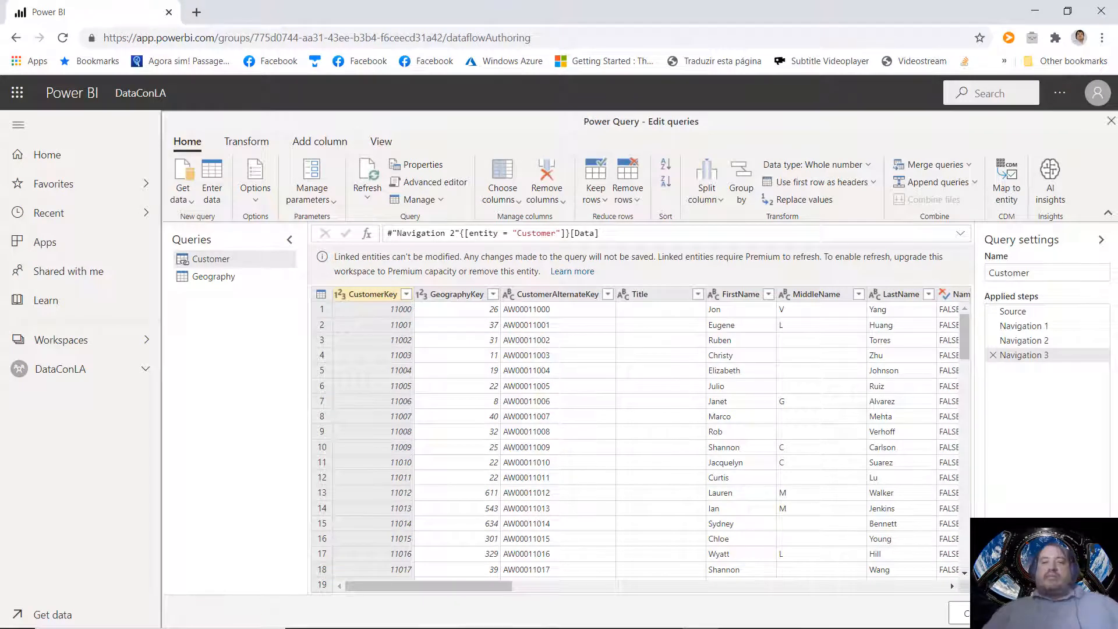
Step: Merge Customer with Geography as a new query, matching both tables on GeographyKey with a left outer join
left_click(238, 276)
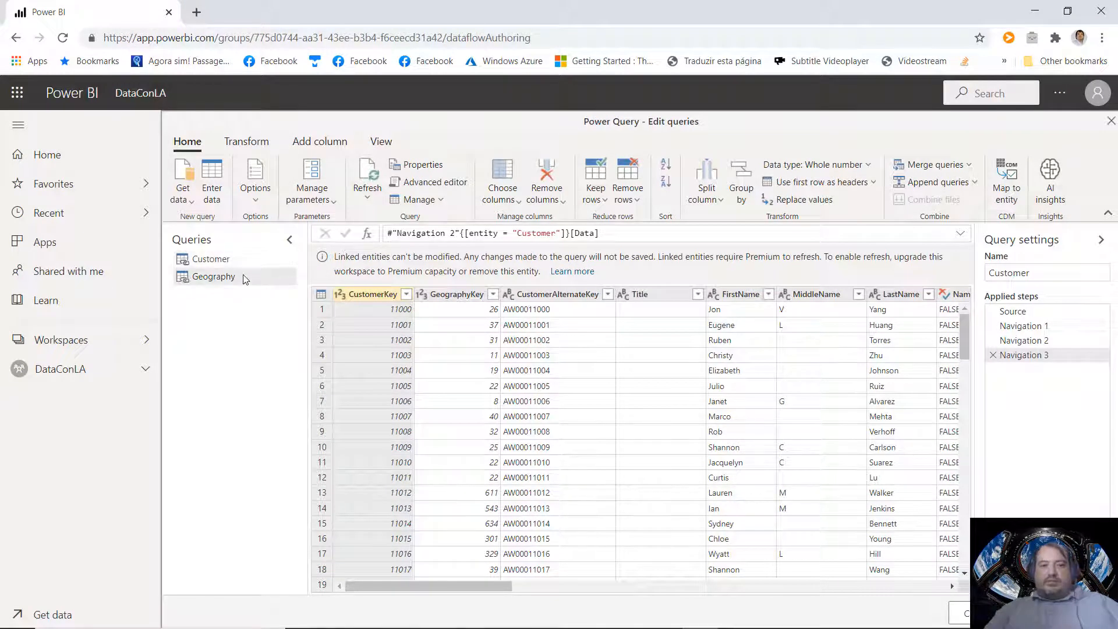
left_click(230, 263)
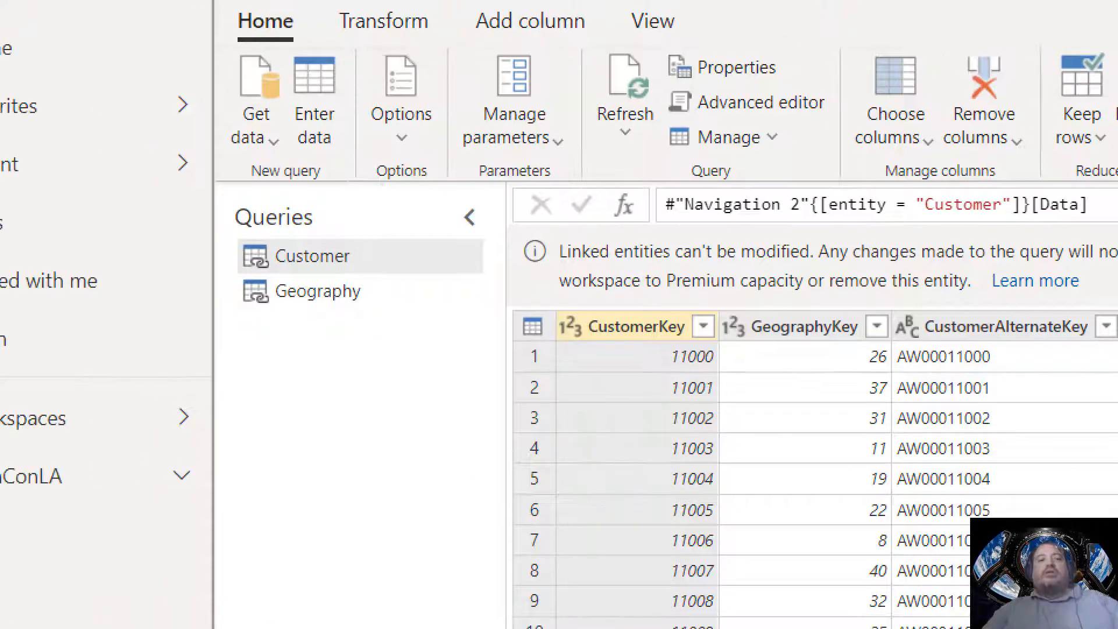
mouse_move(220, 234)
left_mouse_down()
mouse_move(233, 334)
mouse_move(268, 333)
mouse_move(282, 316)
left_mouse_up()
key("Escape")
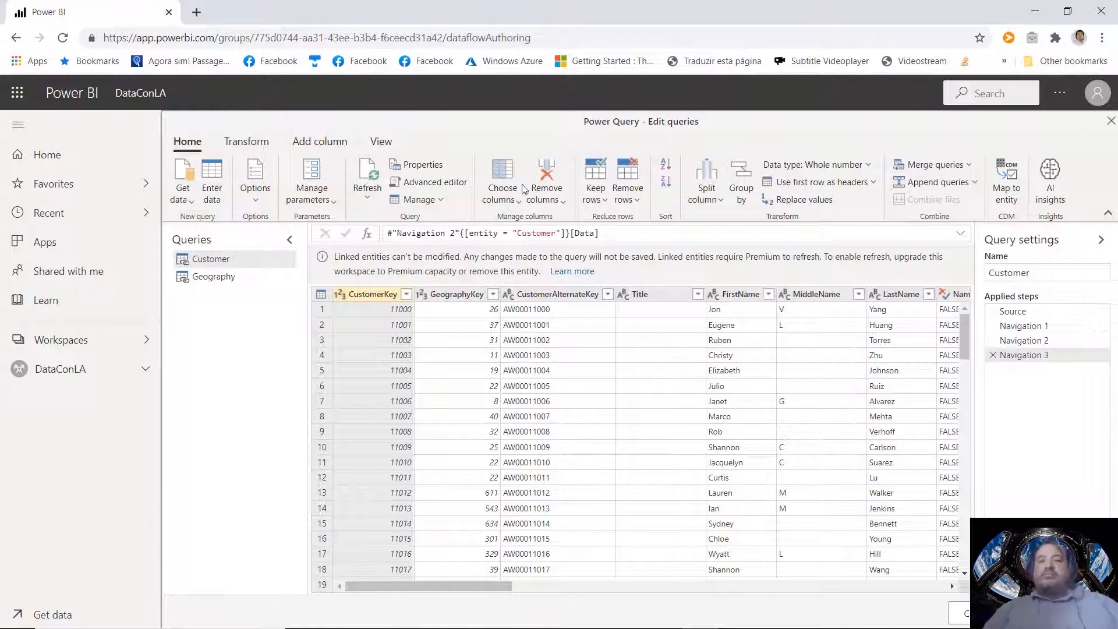
left_click(970, 166)
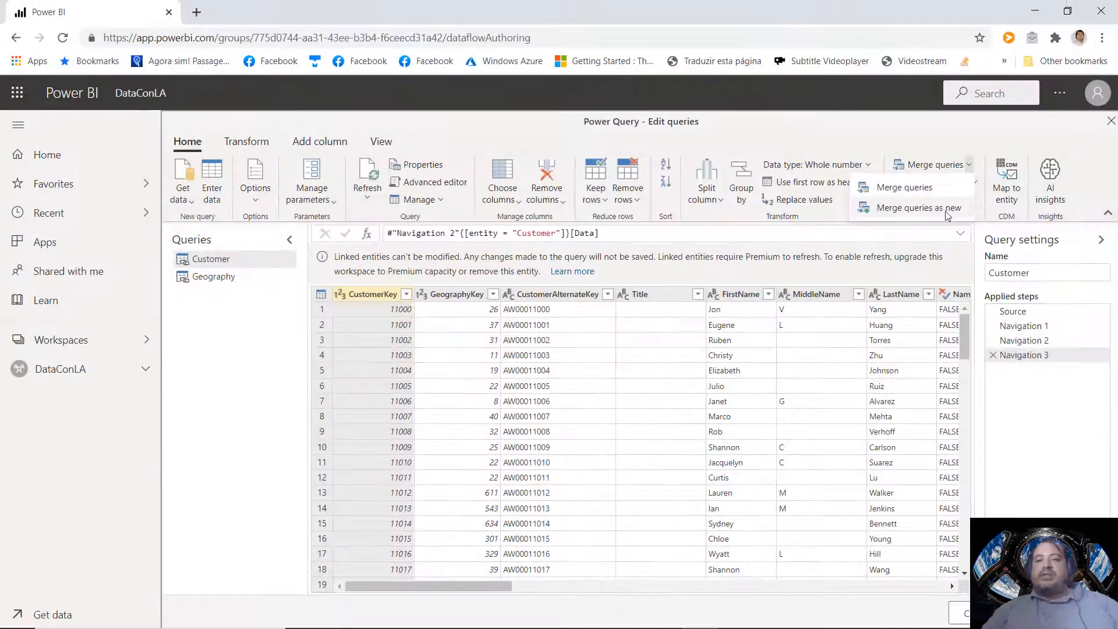
left_click(945, 212)
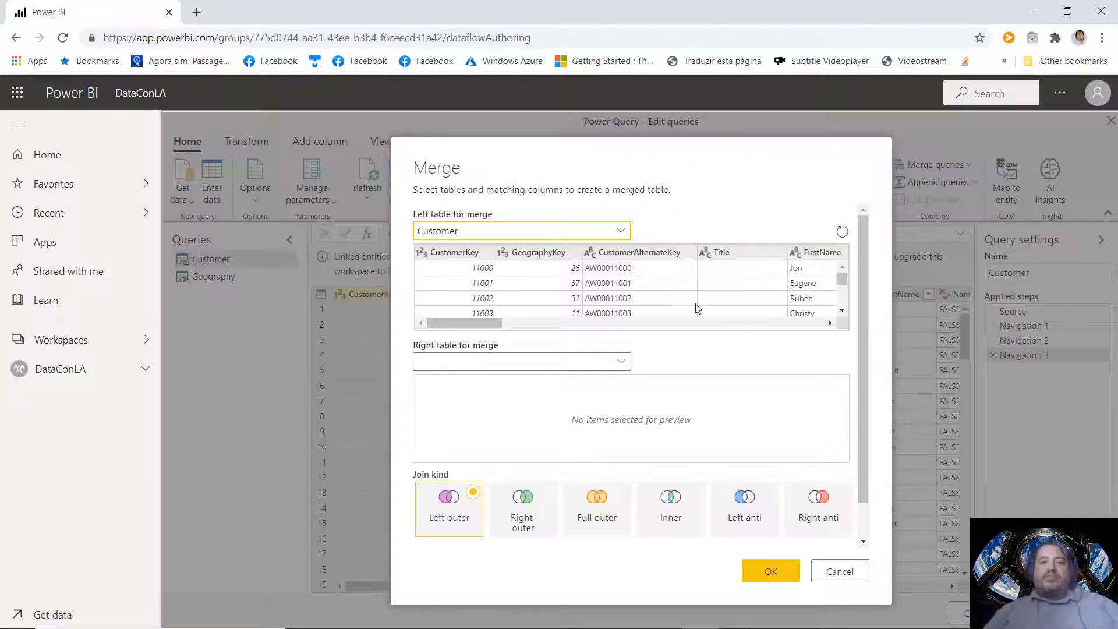
left_click(620, 363)
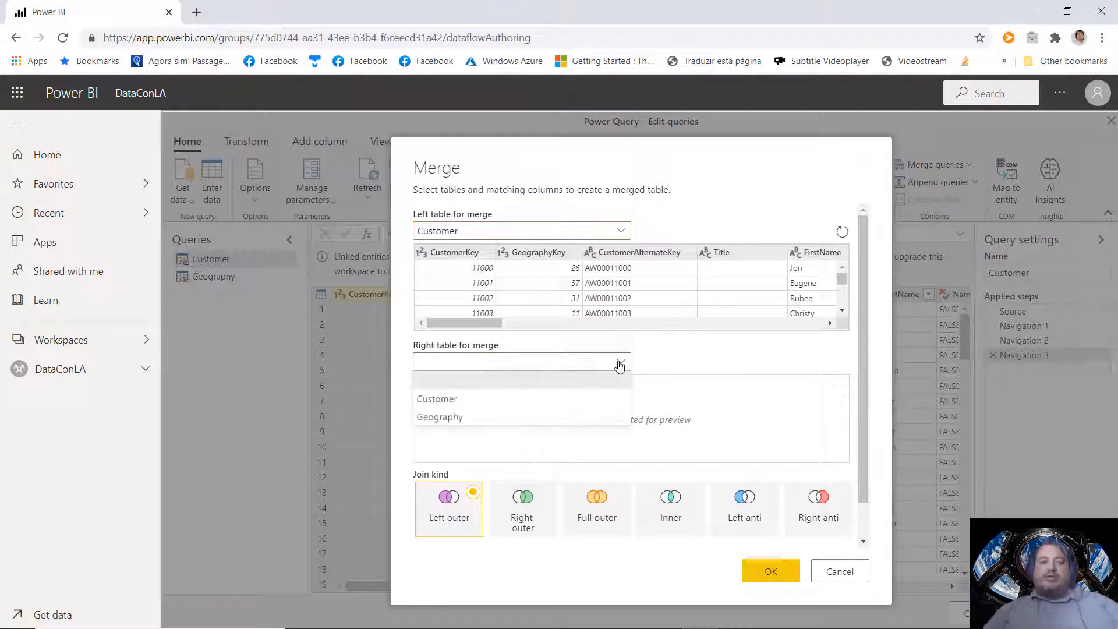
left_click(569, 417)
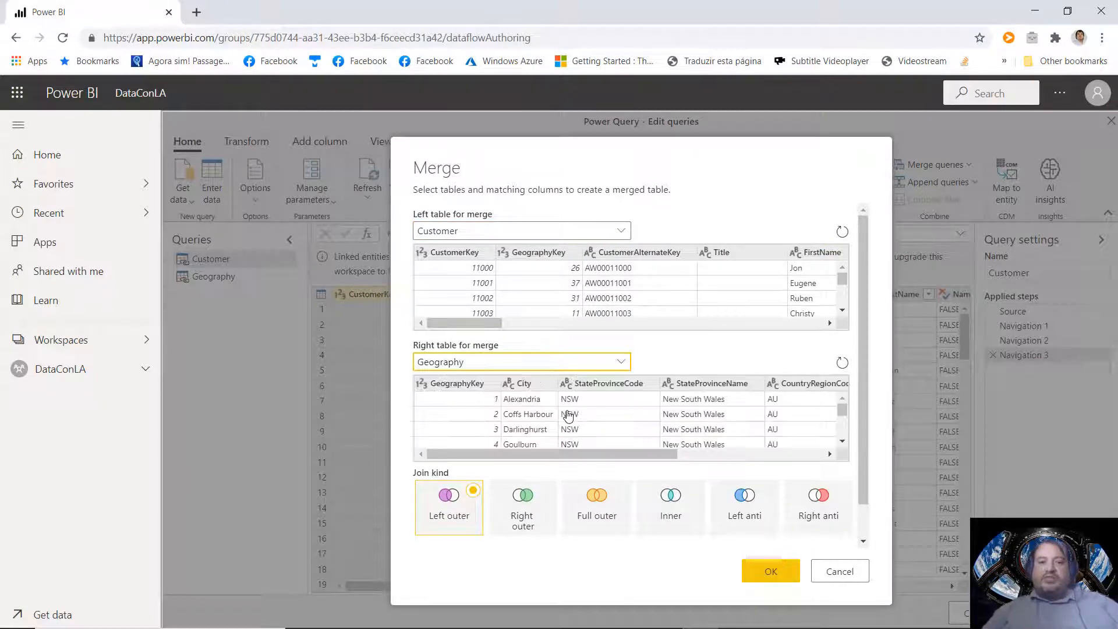
left_click(542, 260)
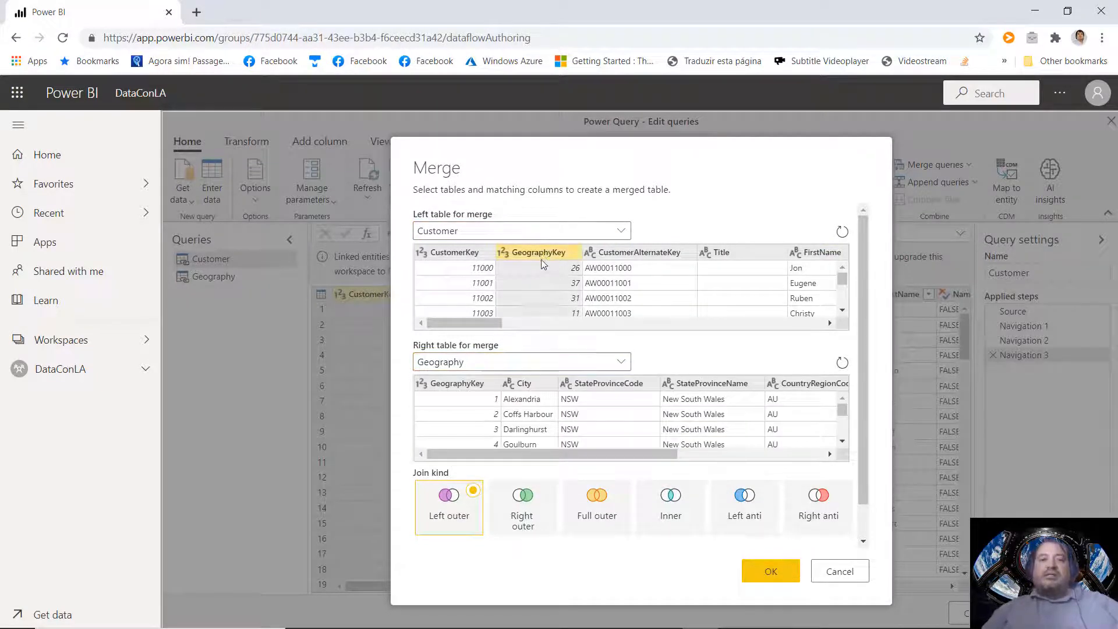
left_click(460, 384)
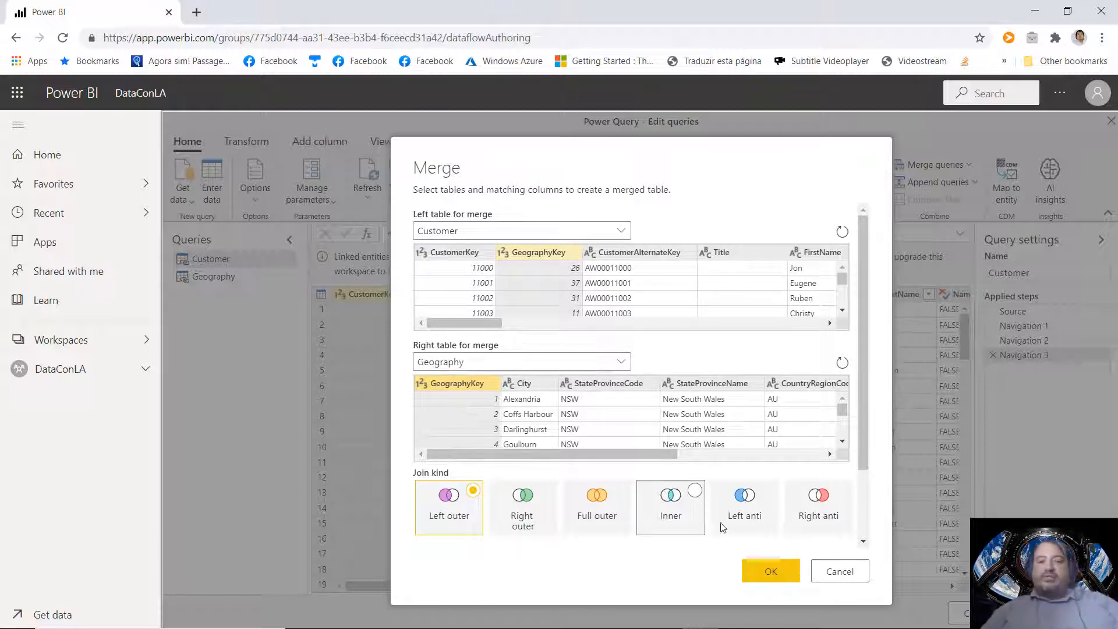
left_click(761, 572)
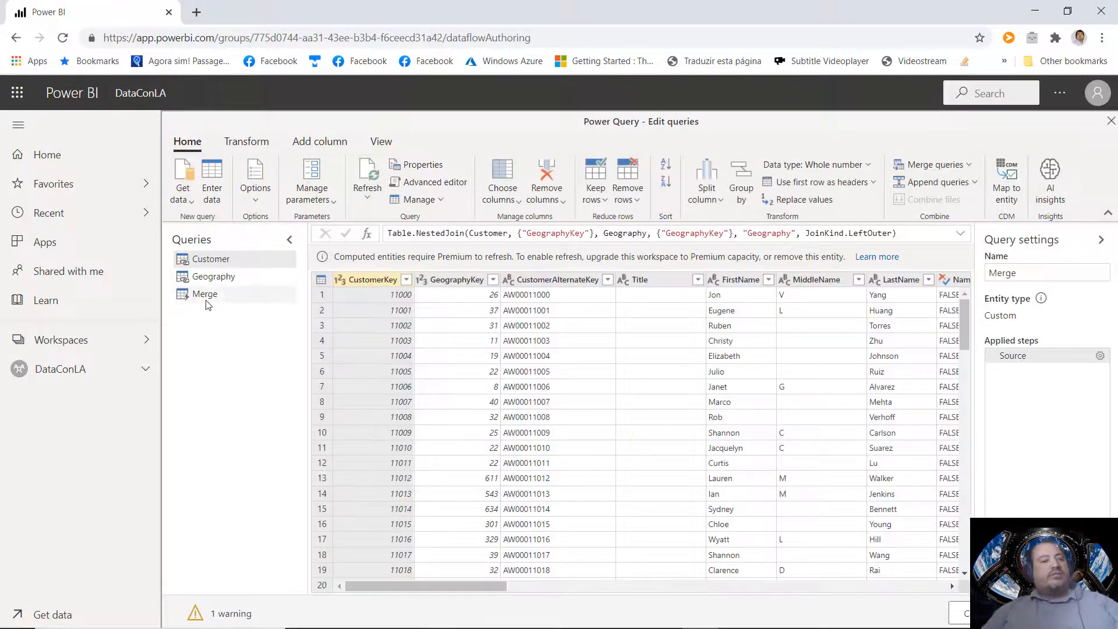
Step: Rename the merged query as CustomerGeo
left_click(207, 301)
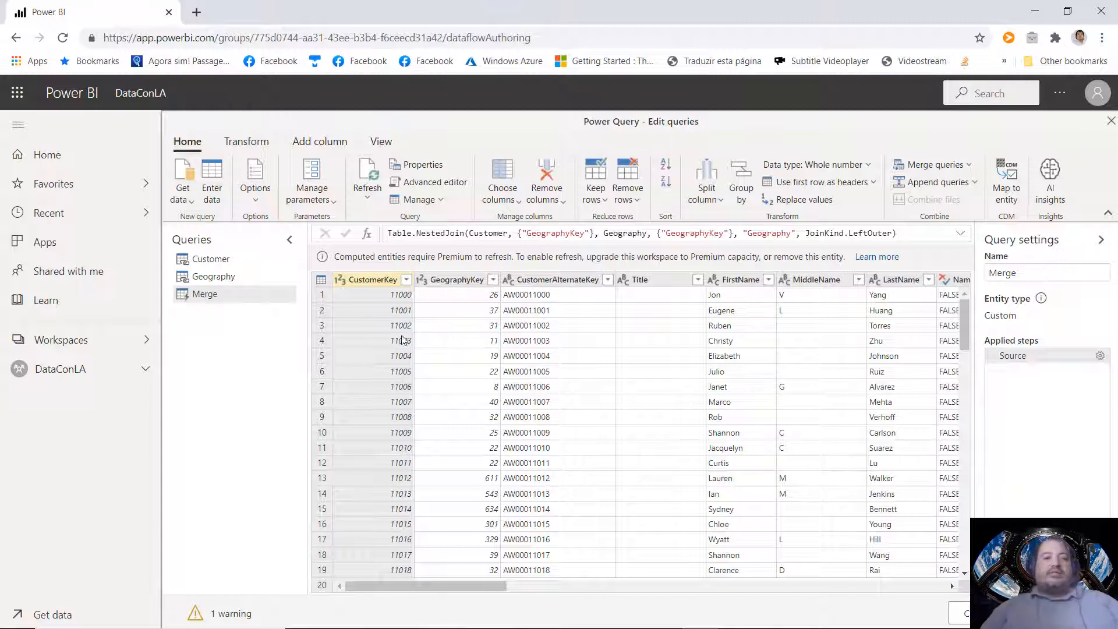
left_click_drag(1030, 275, 932, 277)
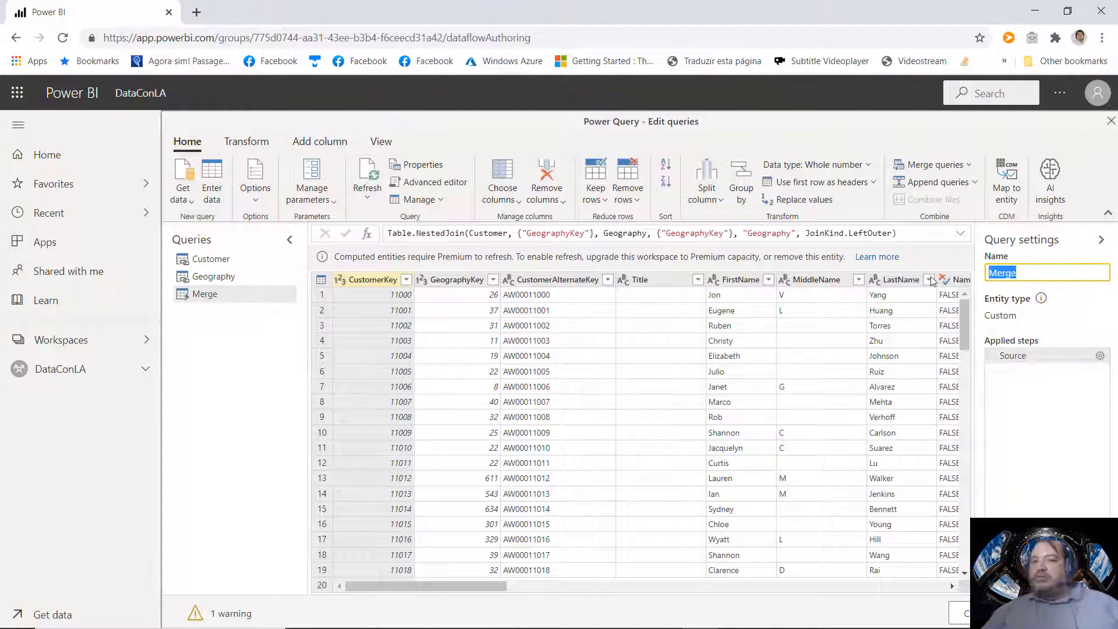
type("CustomerGeo")
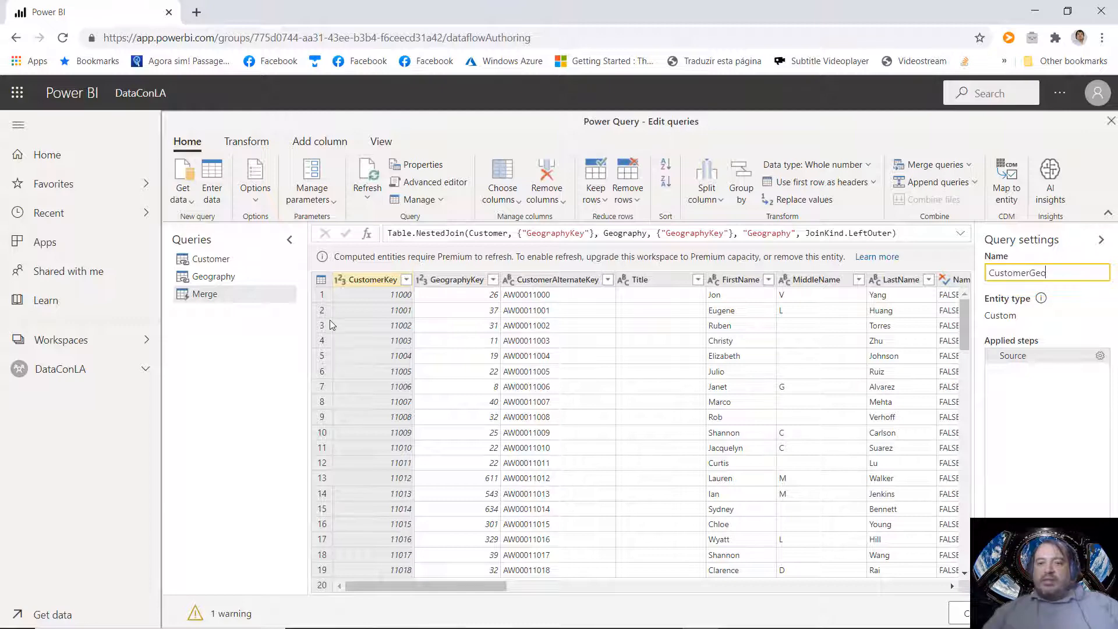
left_click(417, 582)
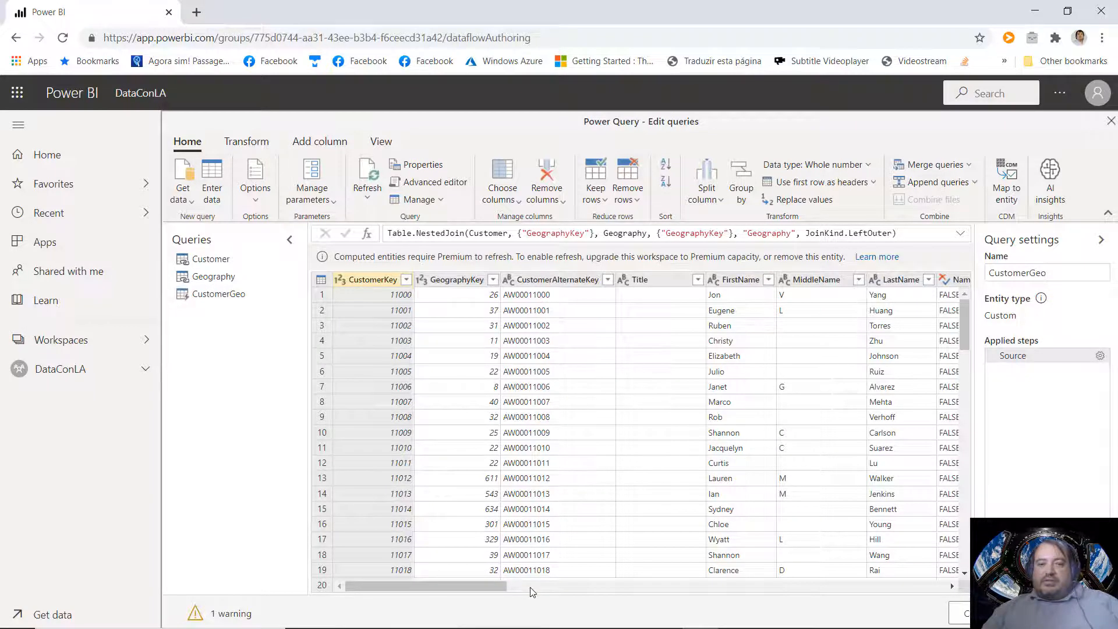
Step: Expand the Geography column of CustomerGeo, keeping only City, StateProvinceName, EnglishCountryRegionName and PostalCode
left_click(530, 586)
left_click_drag(530, 587, 929, 594)
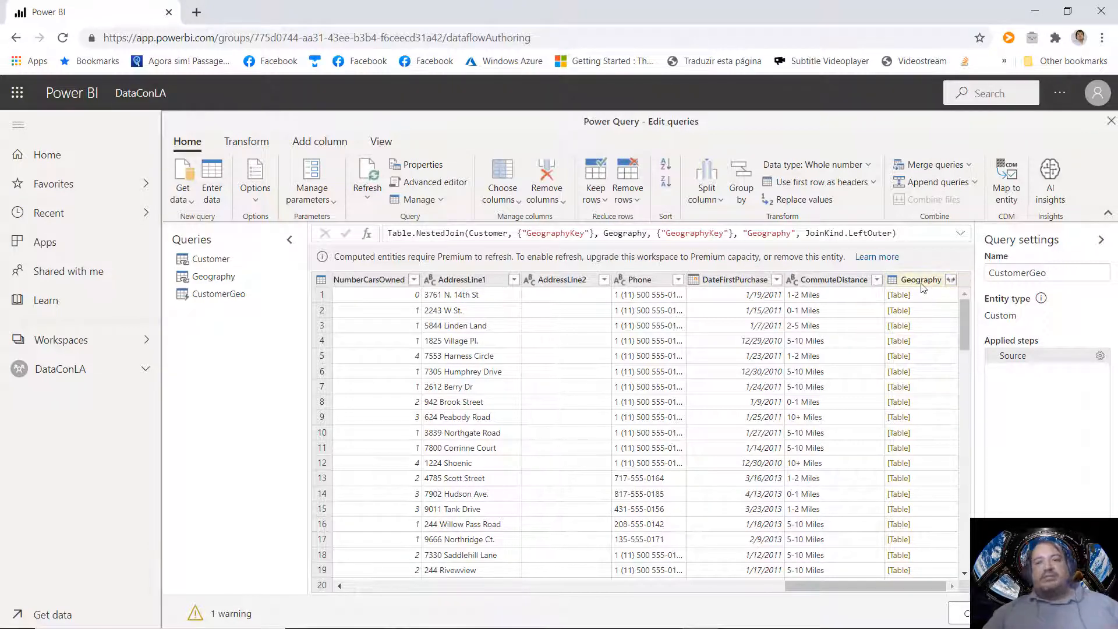
left_click(950, 282)
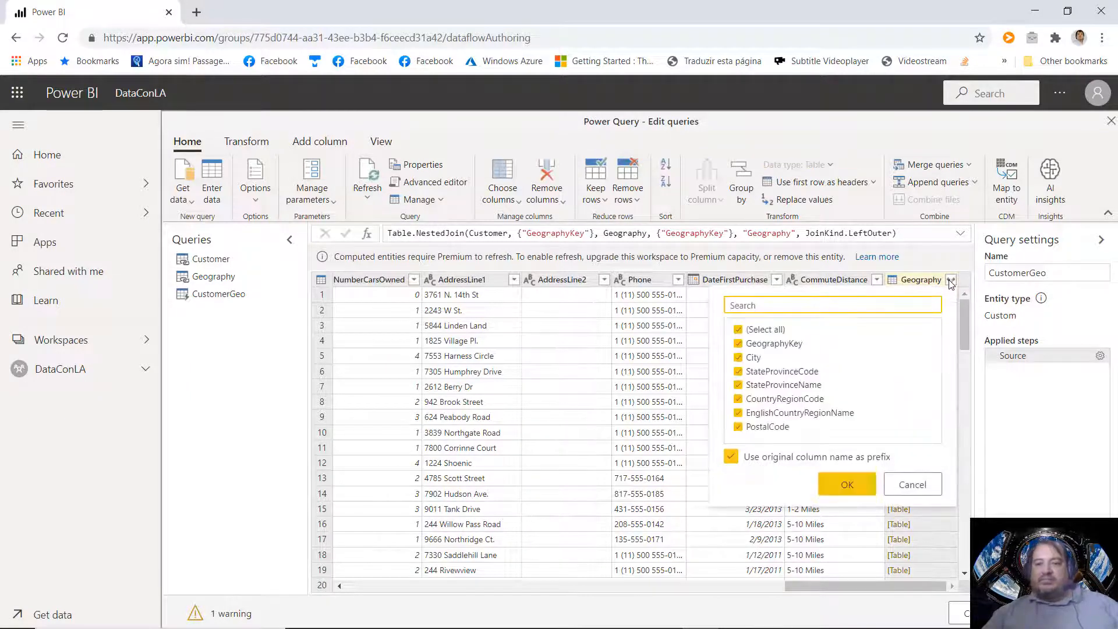
left_click(739, 330)
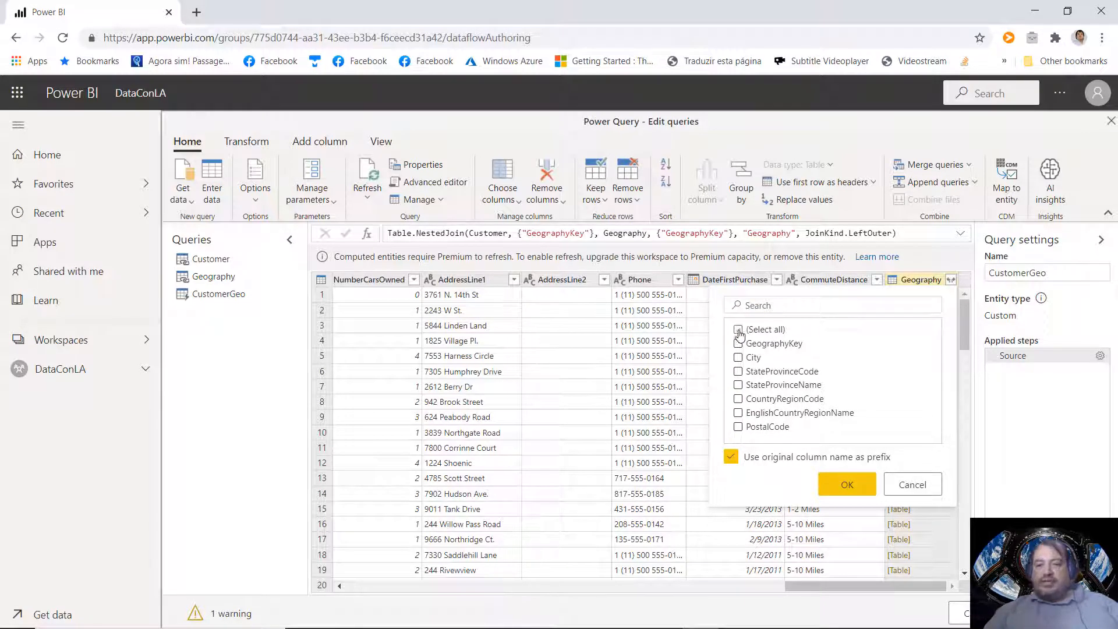
left_click(739, 358)
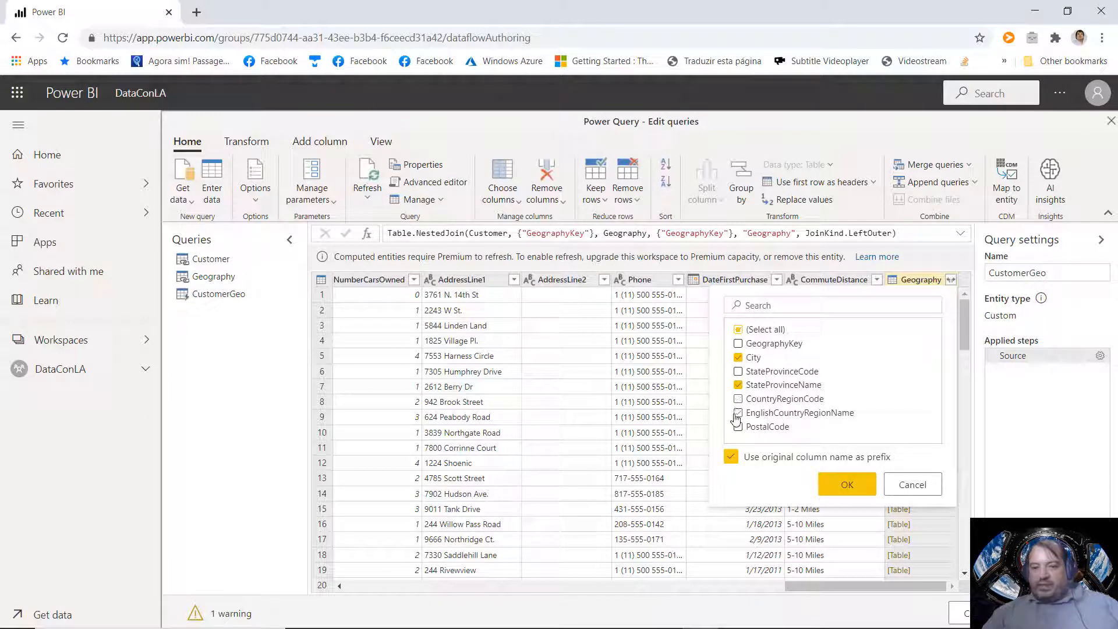
left_click(738, 413)
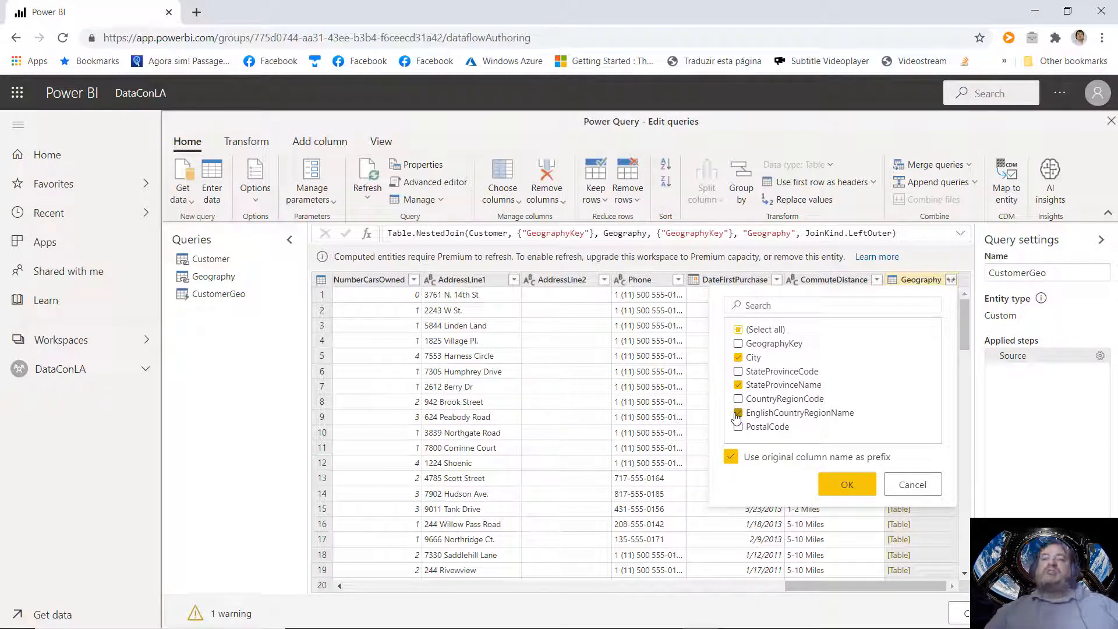
left_click(738, 426)
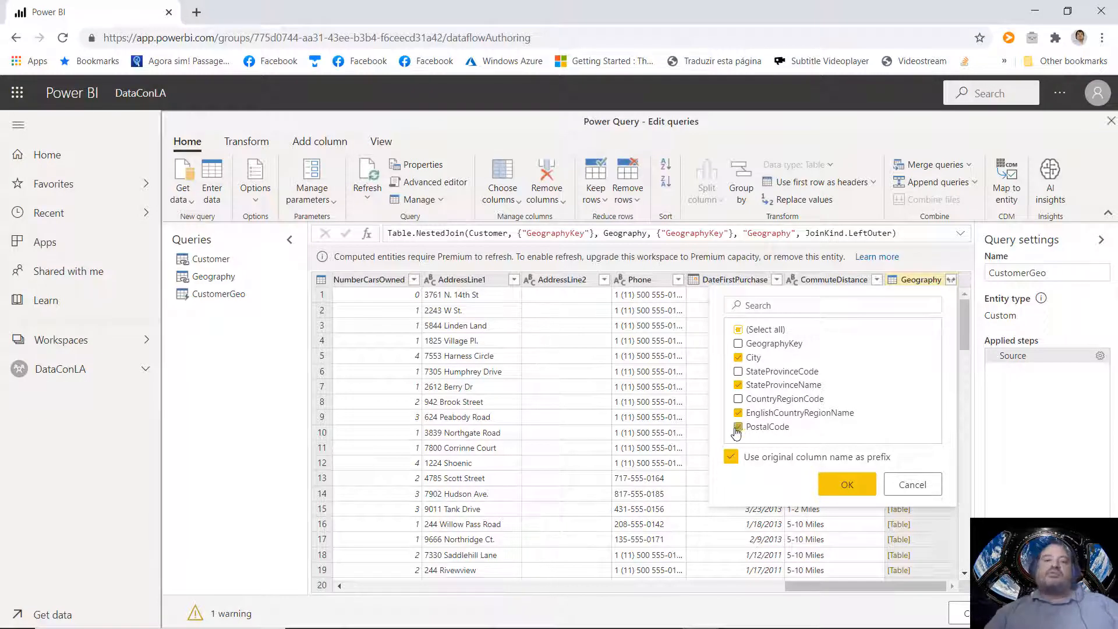
left_click(846, 492)
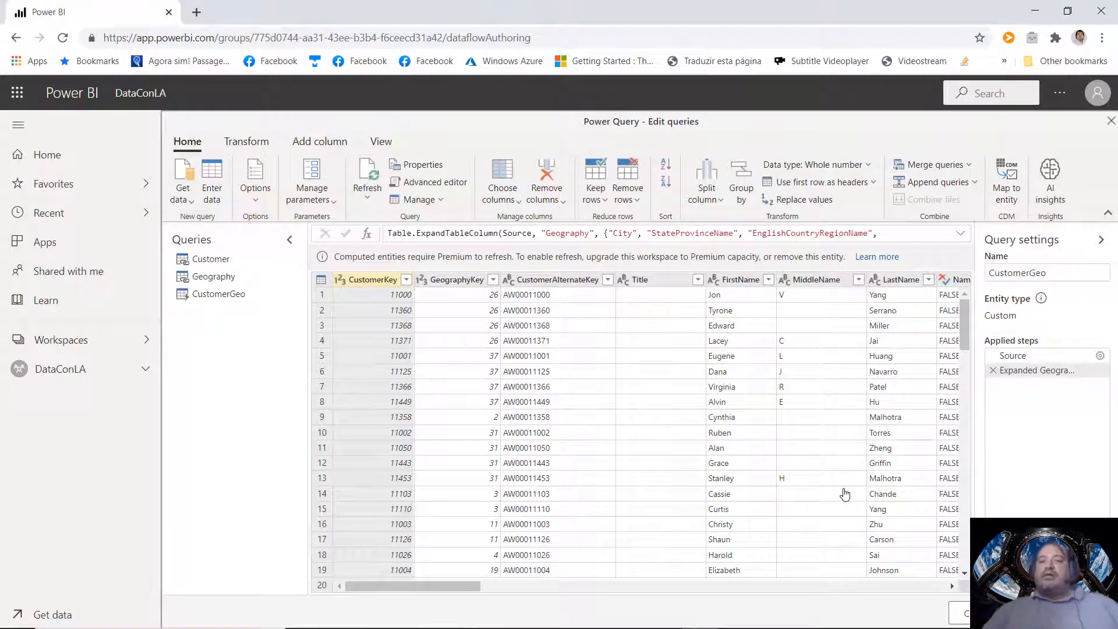
left_click(824, 585)
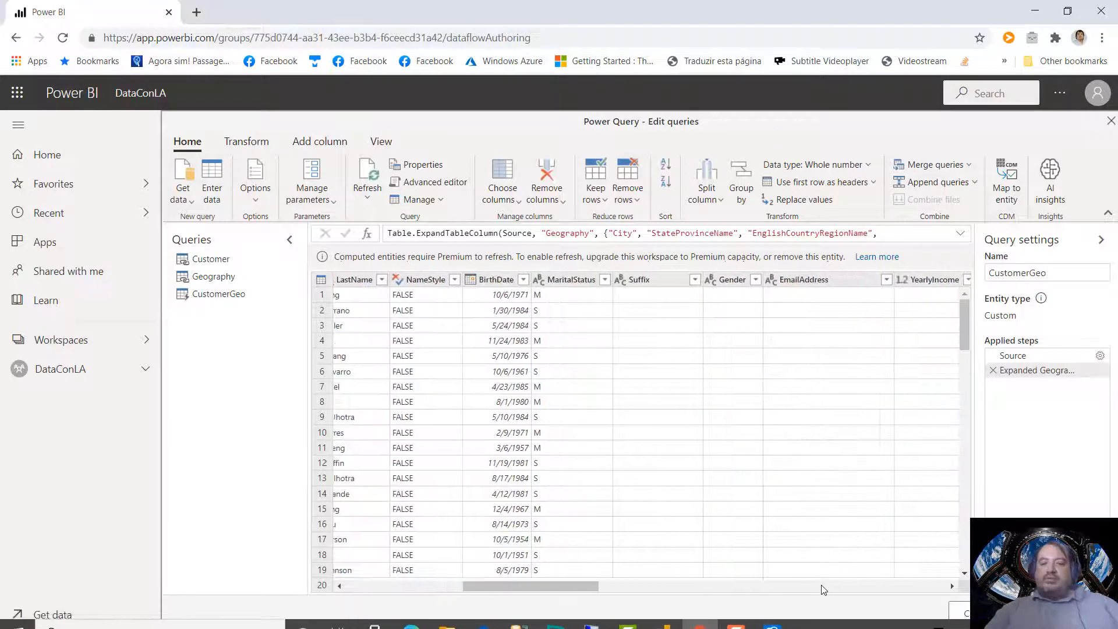
left_click_drag(895, 594, 422, 600)
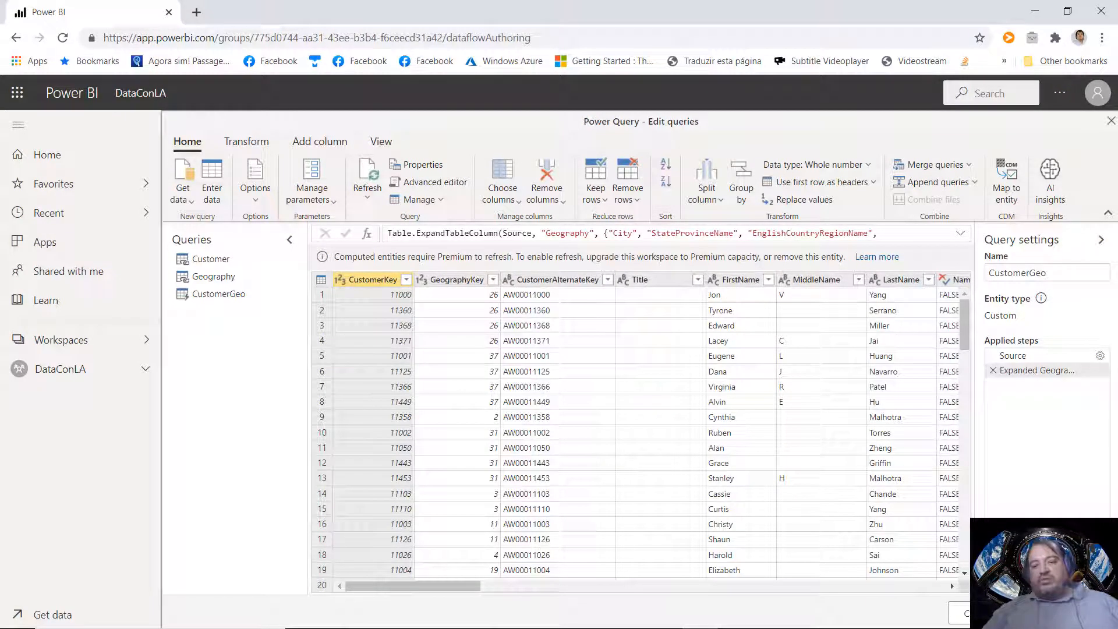
Step: Finish editing the queries and save the dataflow as CustomerGeoFlow without refreshing it
left_click(1061, 613)
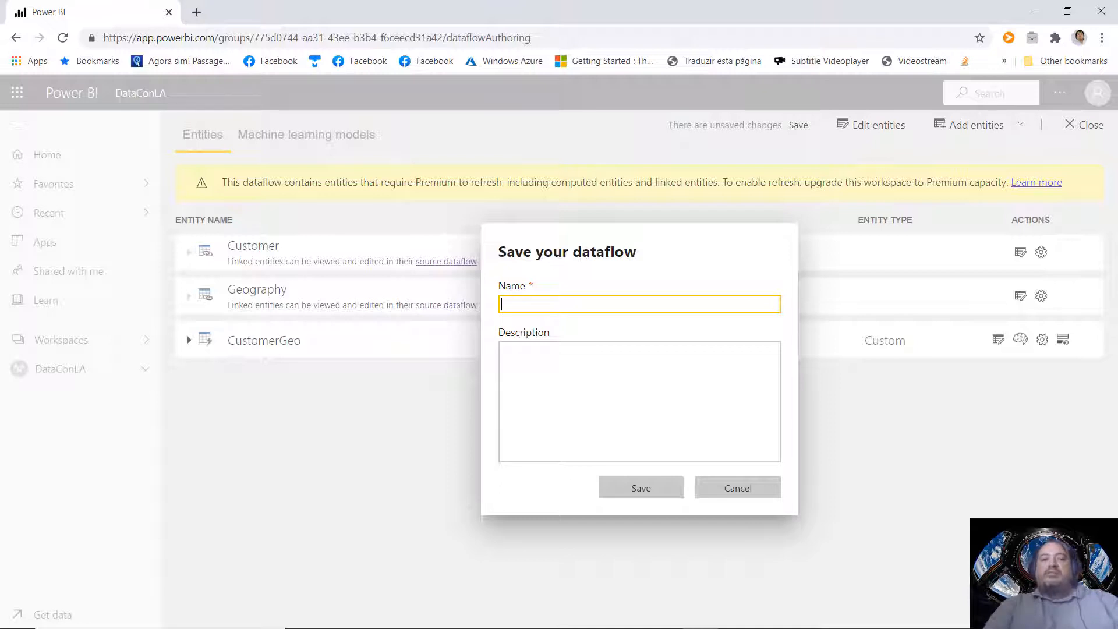
type("CustomerGeoFlow")
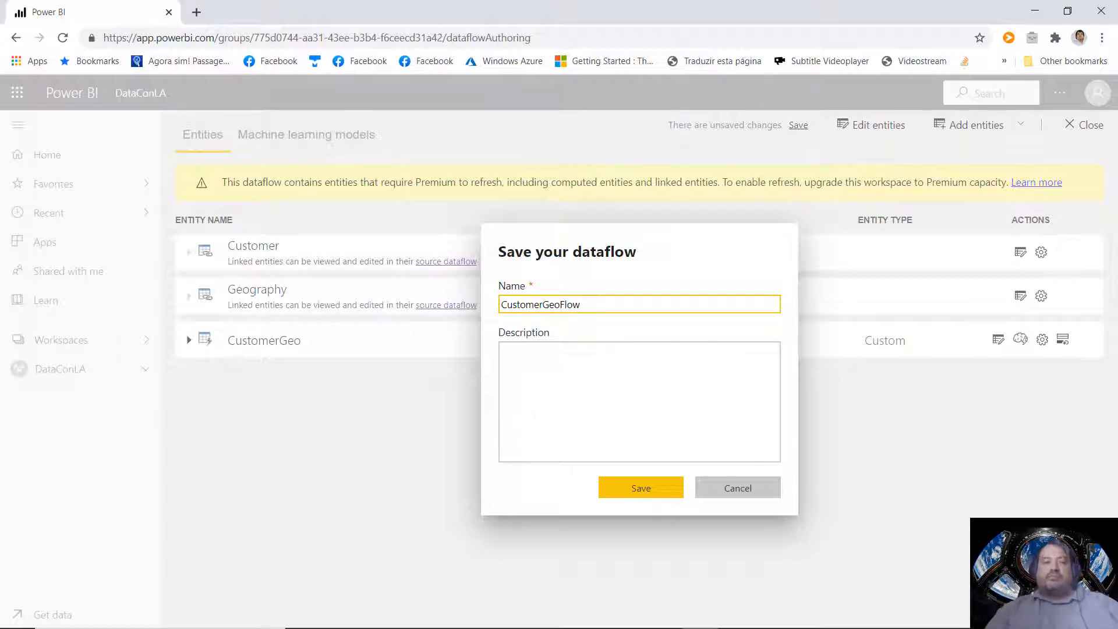
left_click(657, 488)
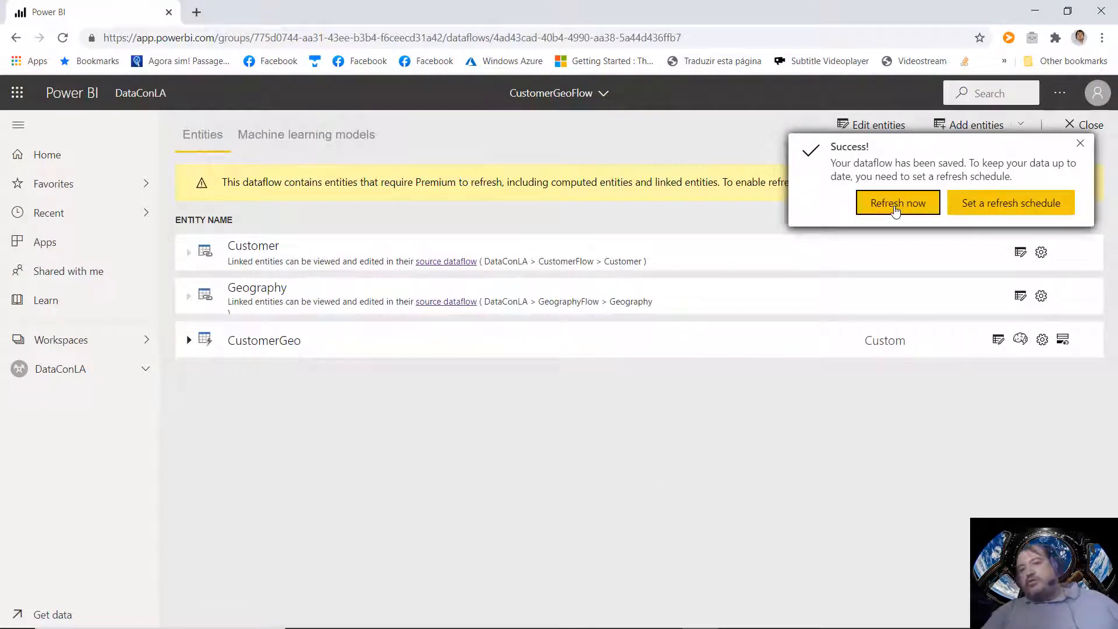
left_click(1081, 144)
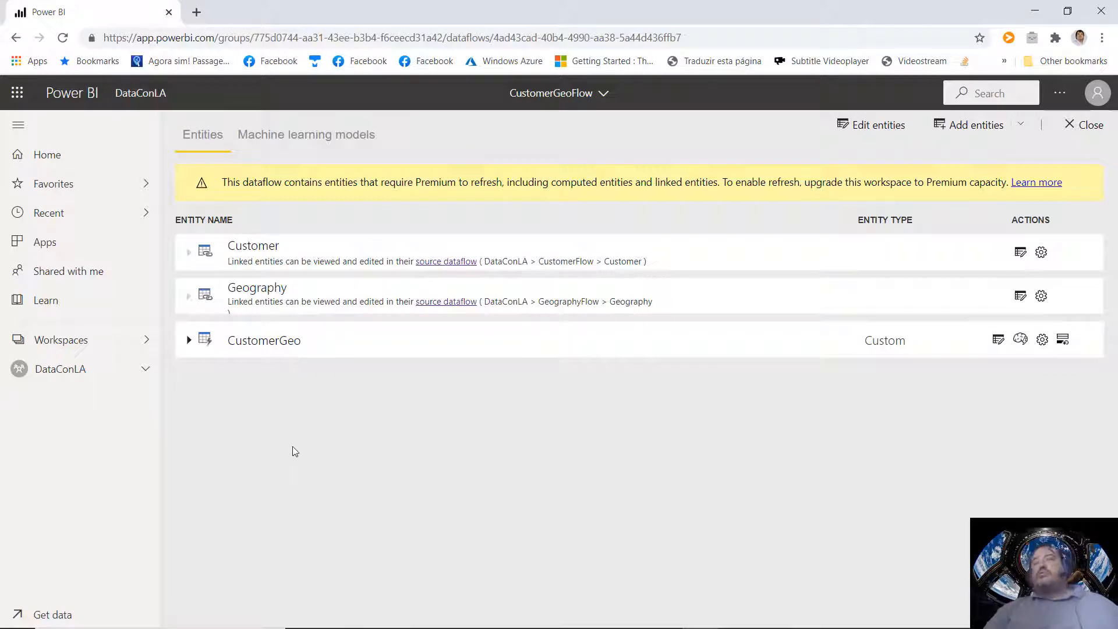
Step: View the lineage of CustomerGeoFlow in the DataConLA workspace and inspect the dataflow's details and entities
left_click(75, 378)
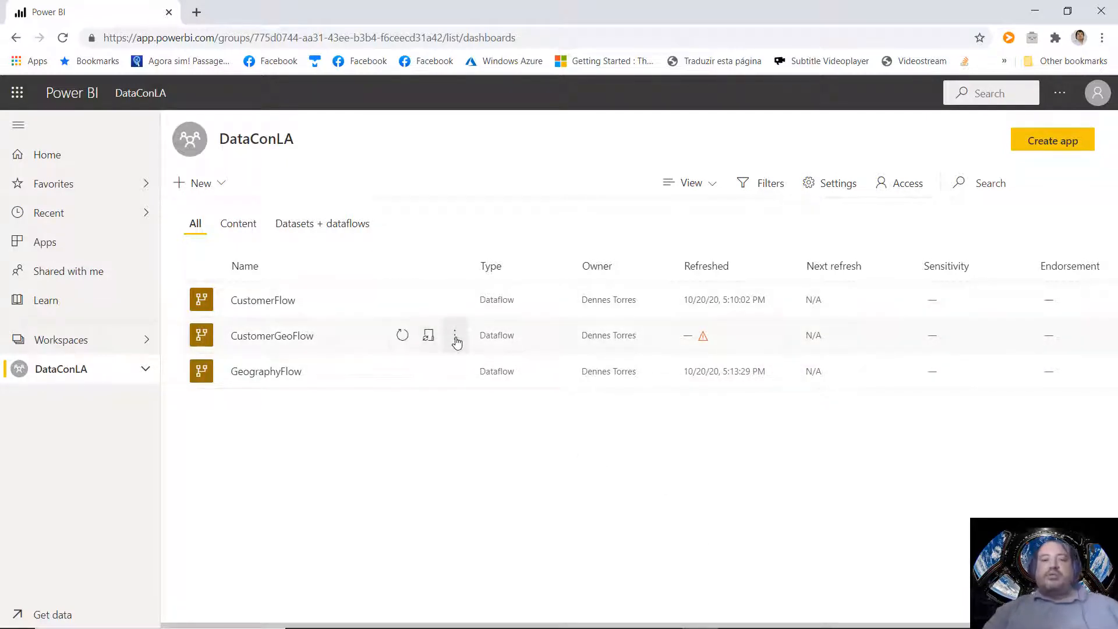
left_click(456, 337)
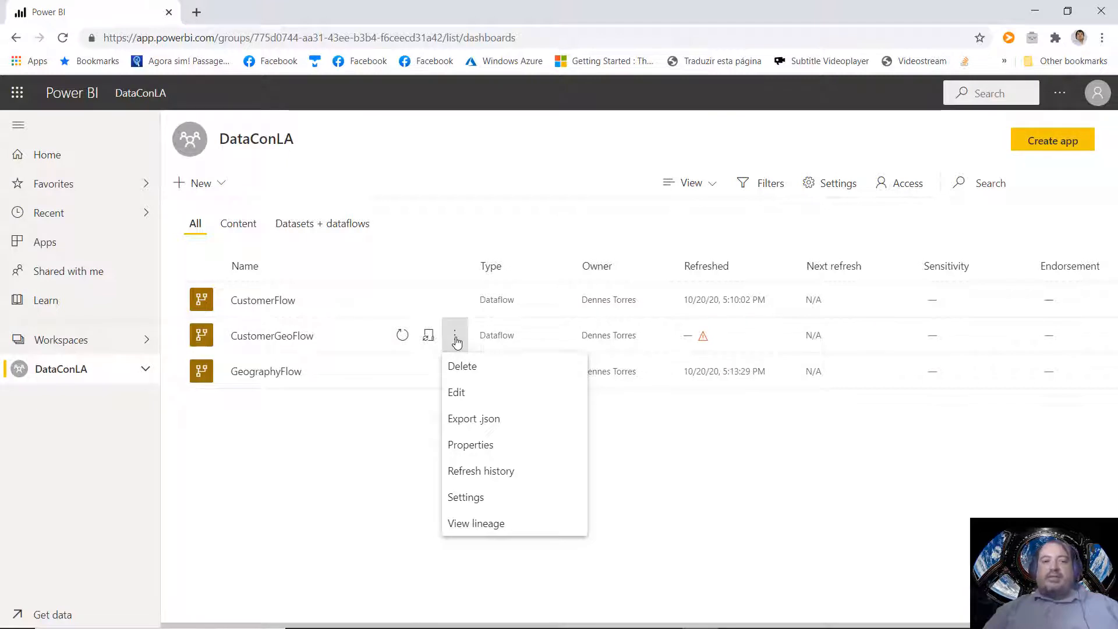
left_click(455, 338)
left_click(456, 340)
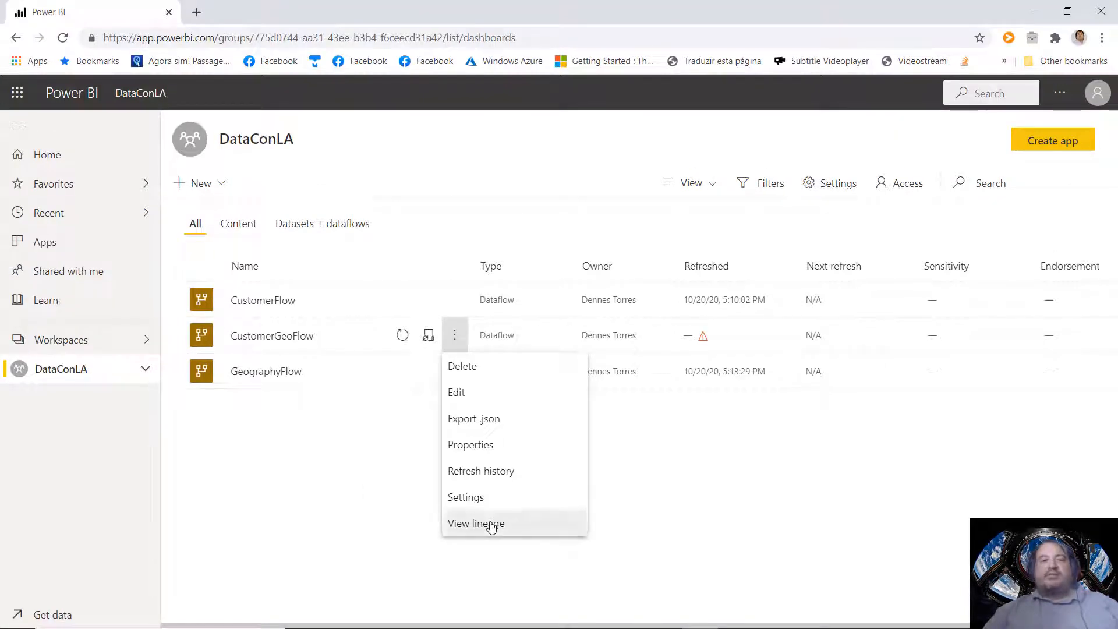
left_click(471, 521)
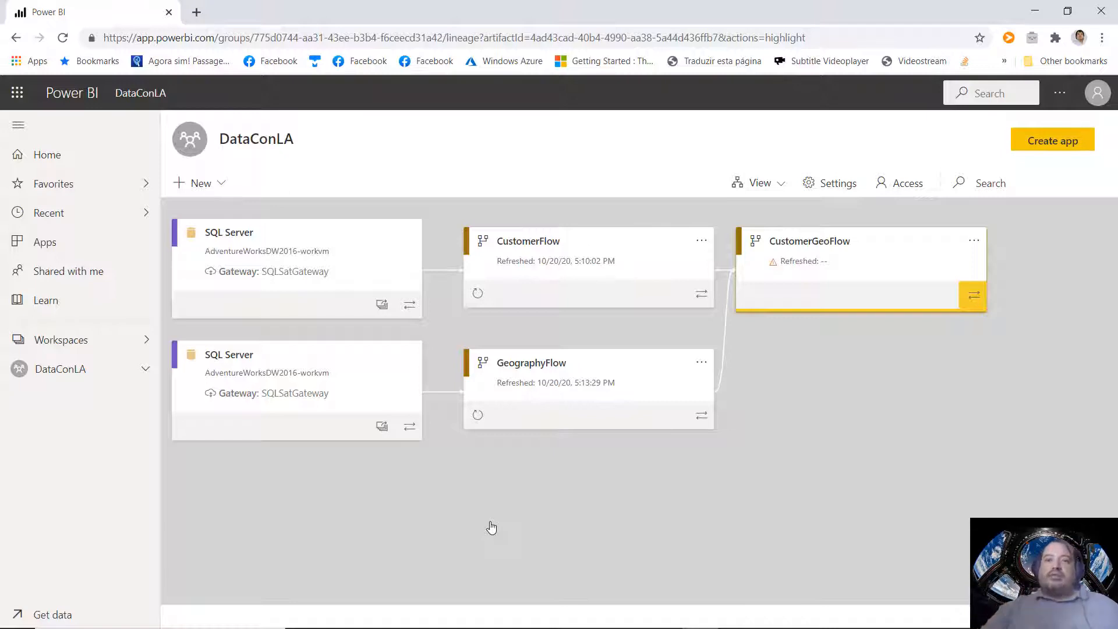
left_click(883, 255)
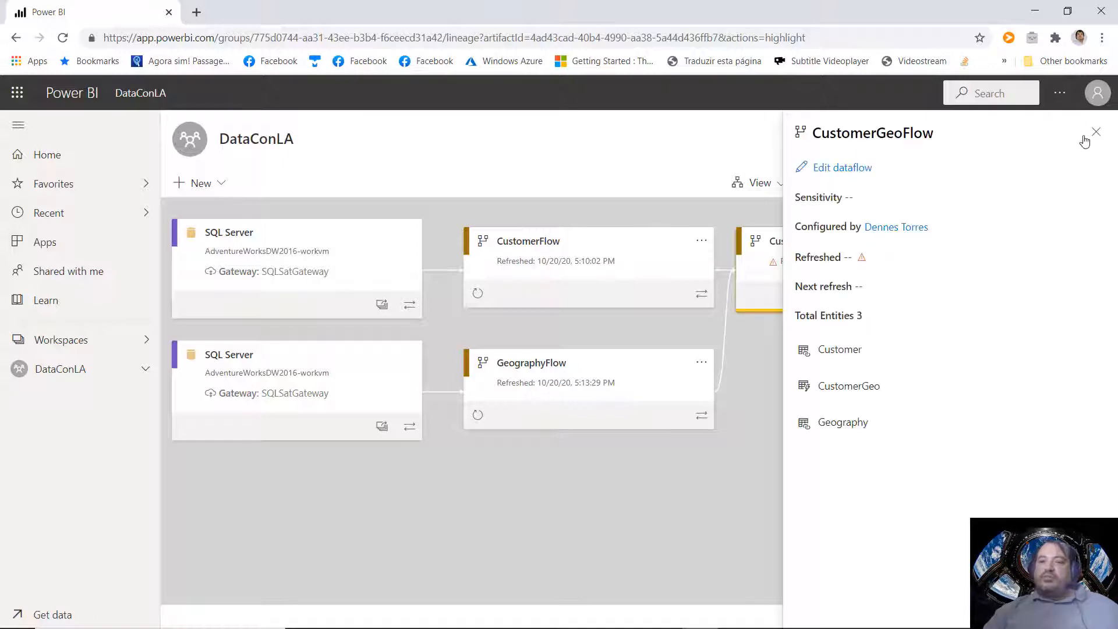
left_click(1095, 132)
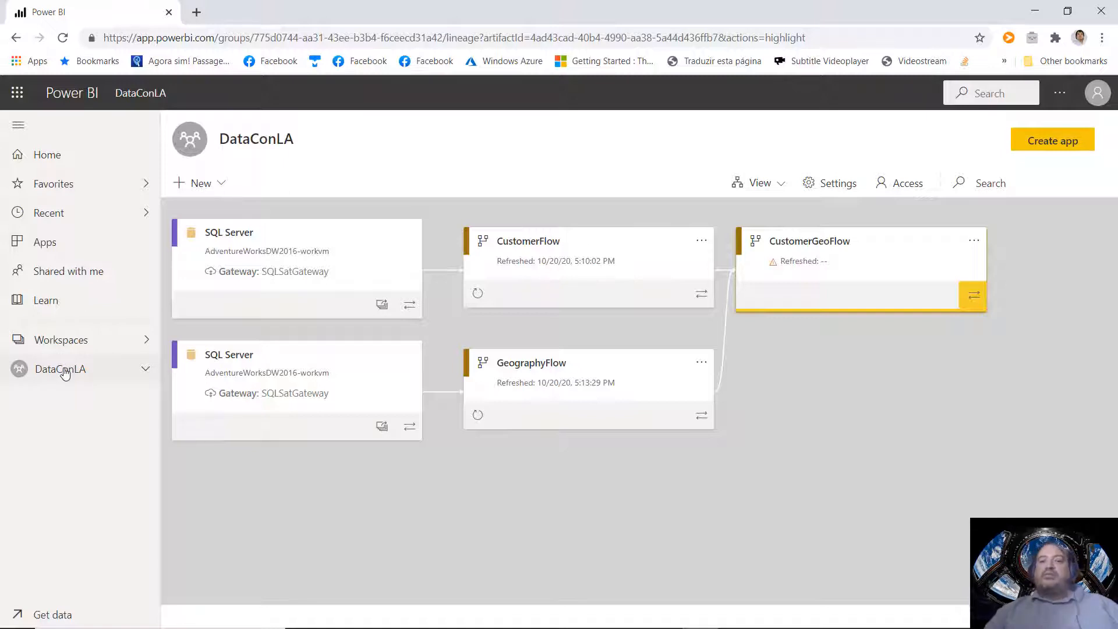
Step: Reopen CustomerGeoFlow from the DataConLA workspace for editing and disable loading of its linked Customer query
left_click(64, 374)
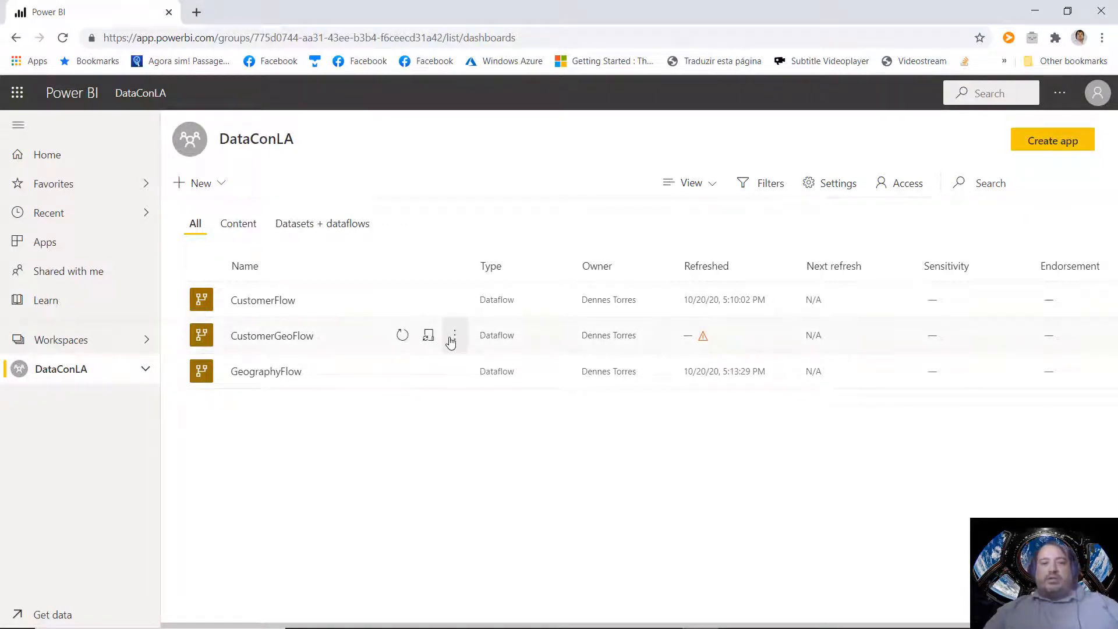
left_click(454, 336)
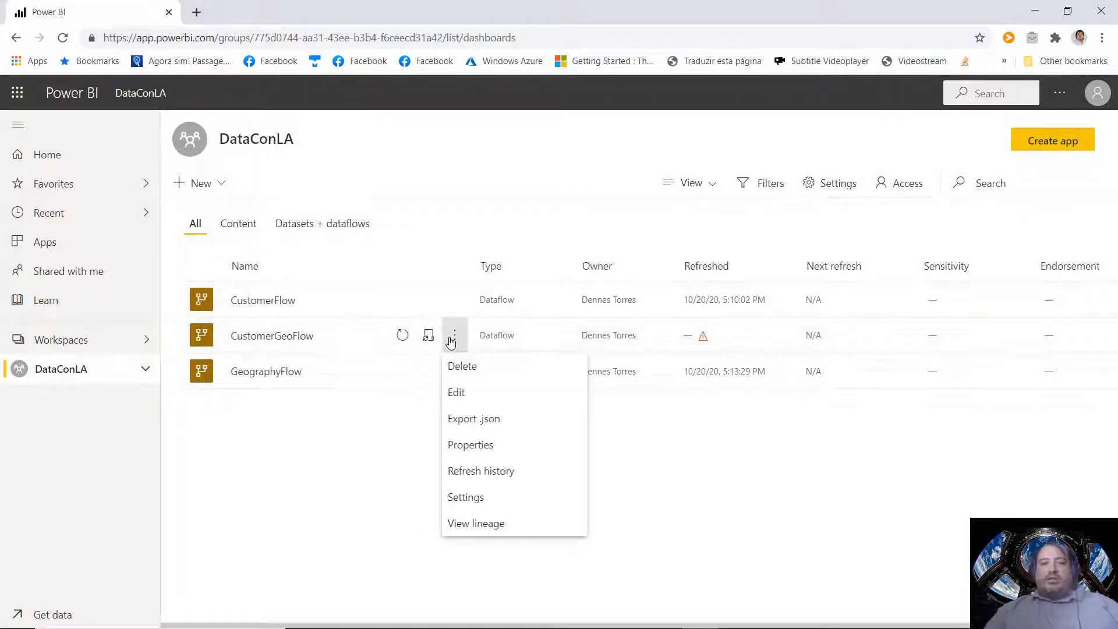
left_click(470, 402)
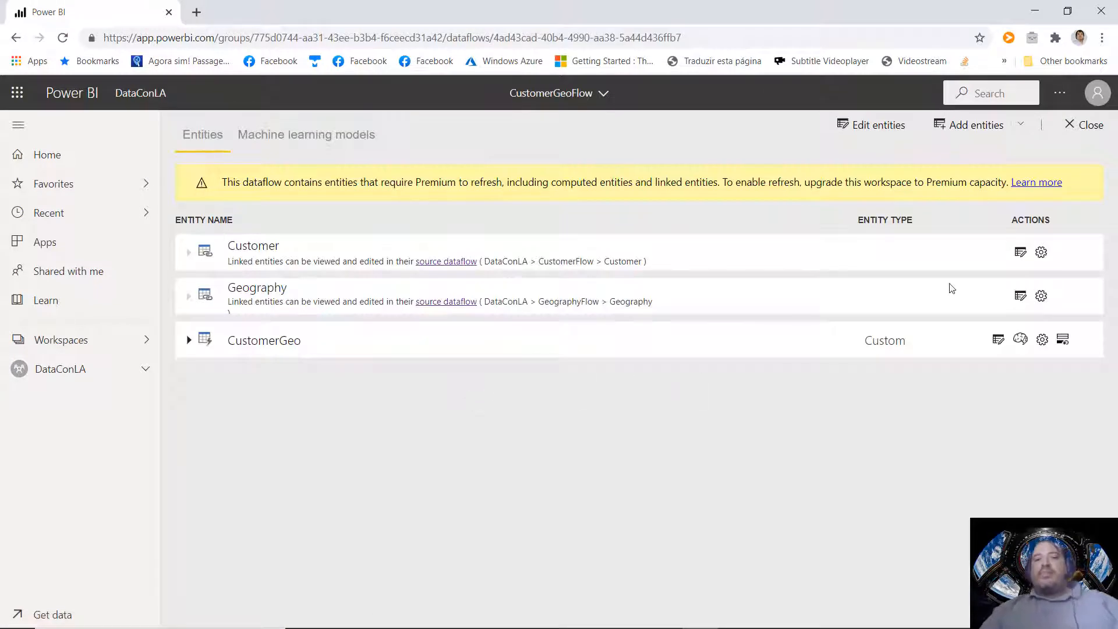
left_click(1021, 254)
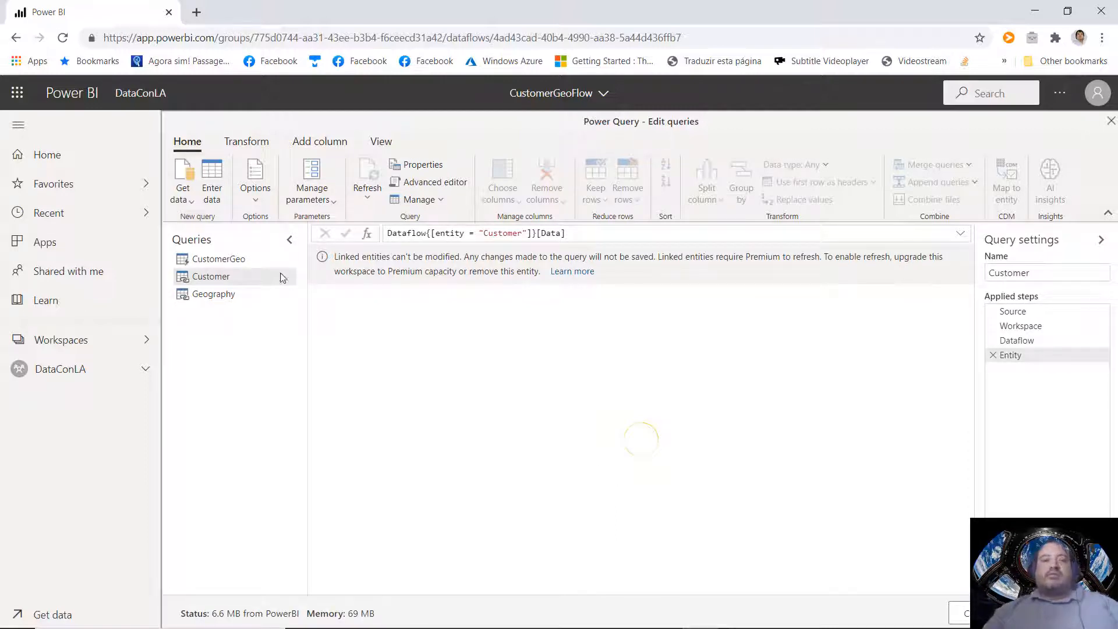
left_click(224, 293)
left_click(222, 285)
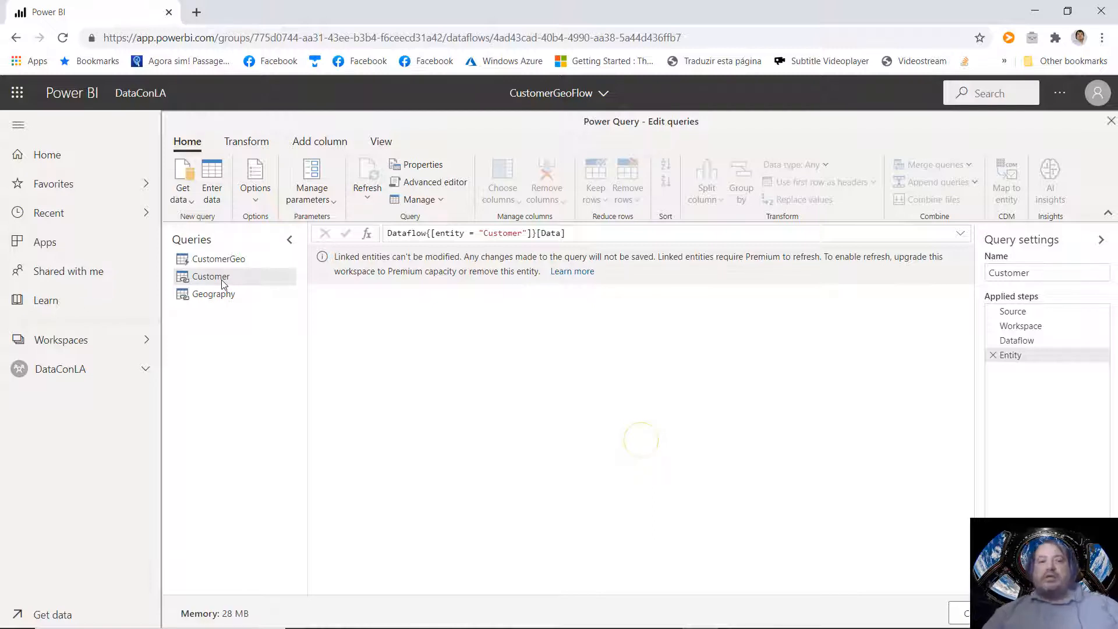
right_click(222, 284)
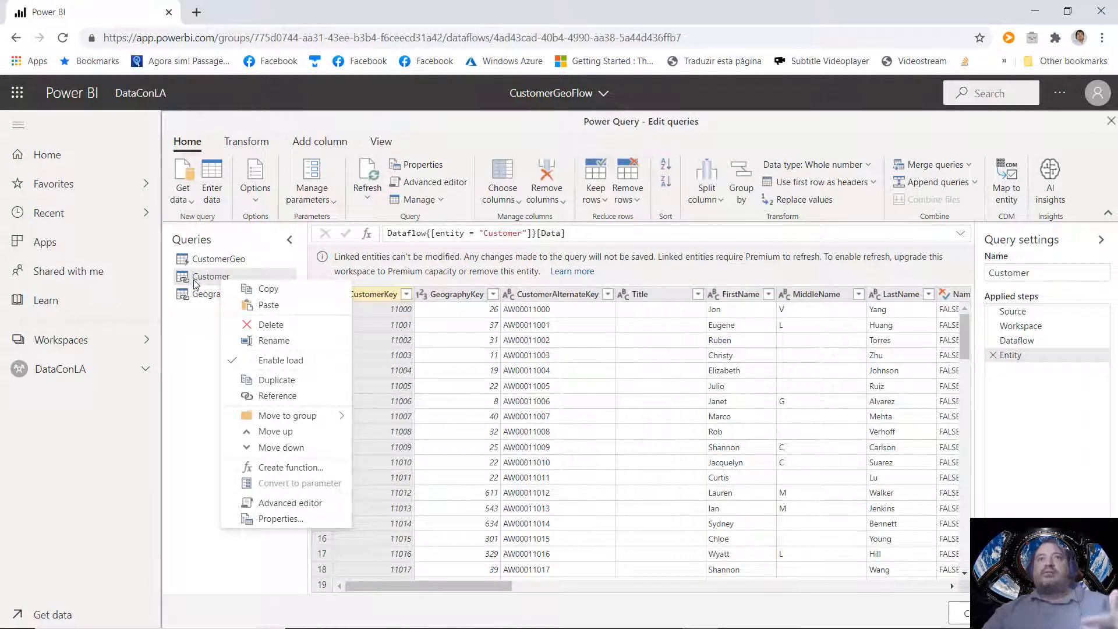
left_click(297, 366)
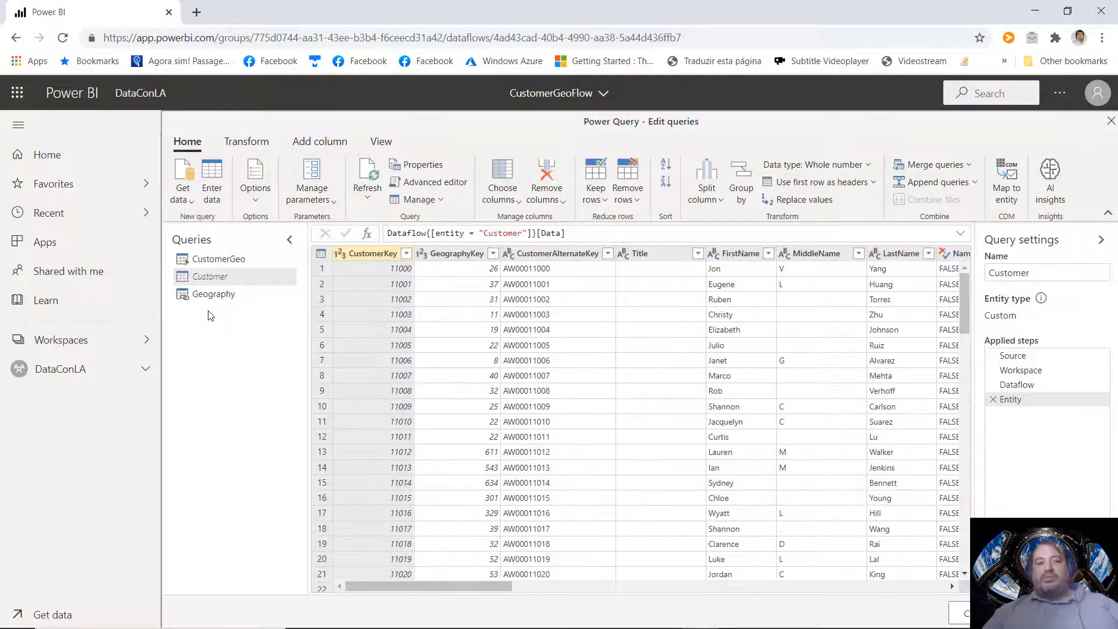
Step: Disable loading of the linked Geography query in CustomerGeoFlow
left_click(200, 298)
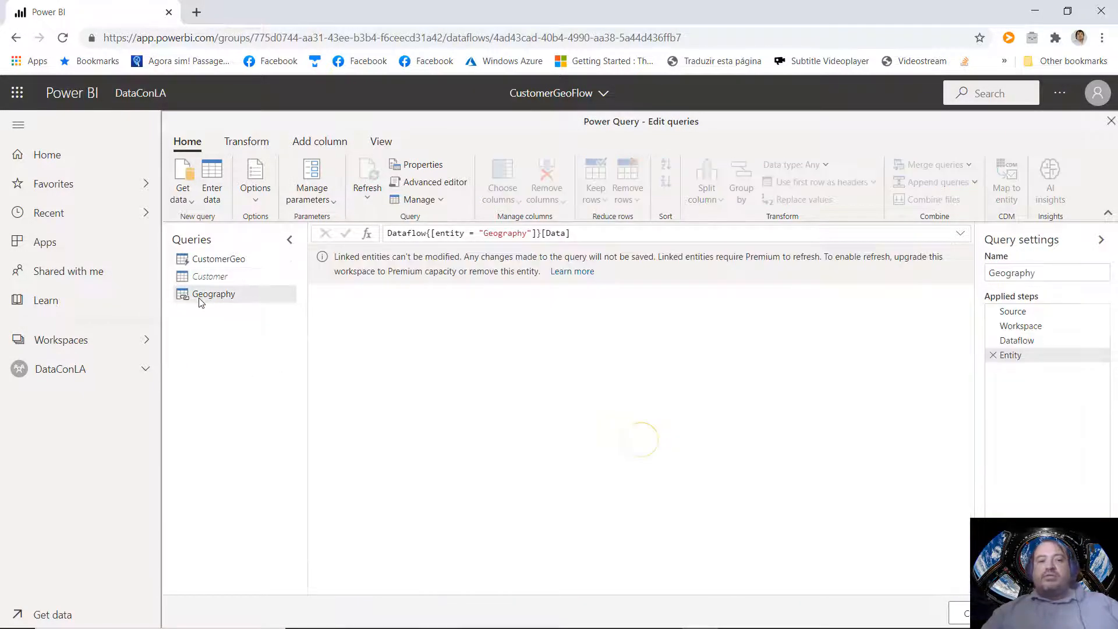
right_click(199, 300)
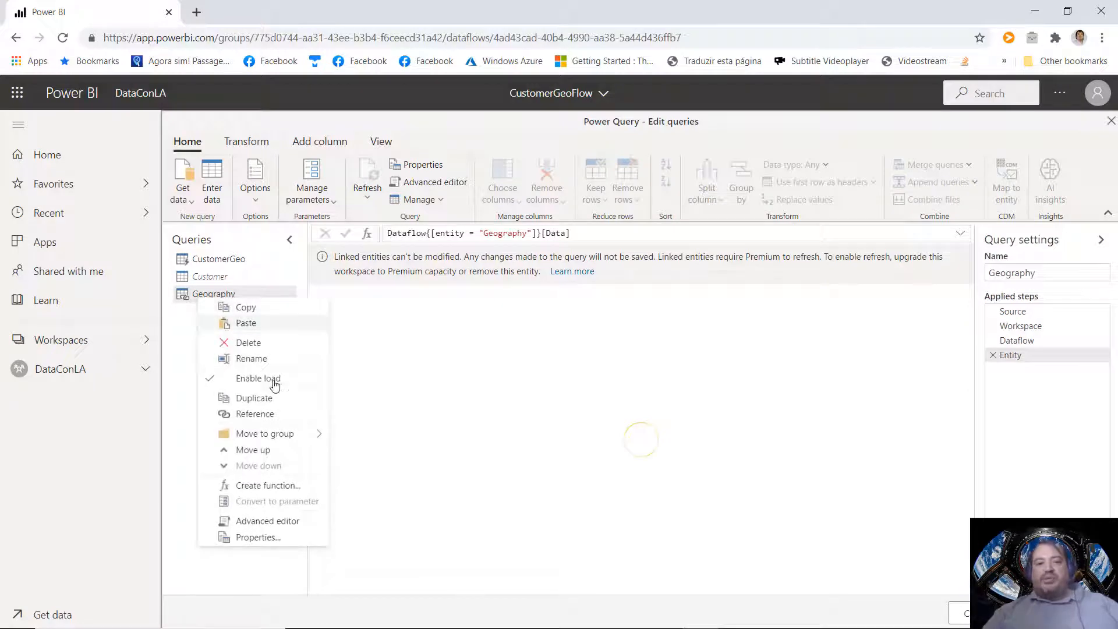
left_click(273, 382)
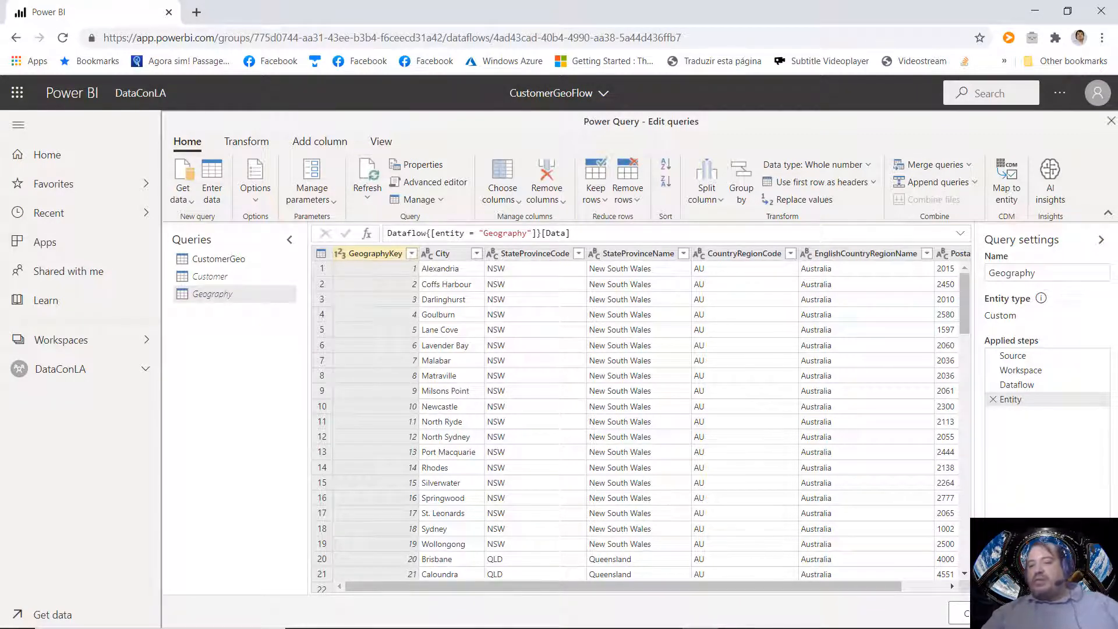
Step: Save the query changes, refresh CustomerGeoFlow's data immediately and return to the DataConLA workspace contents
left_click(1064, 614)
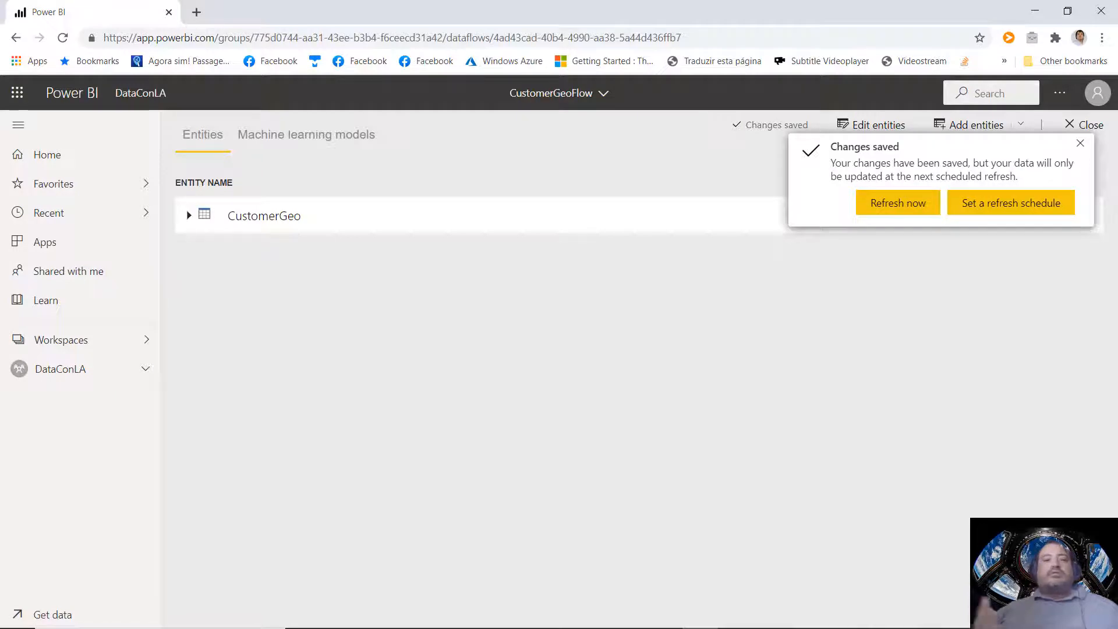
left_click(897, 210)
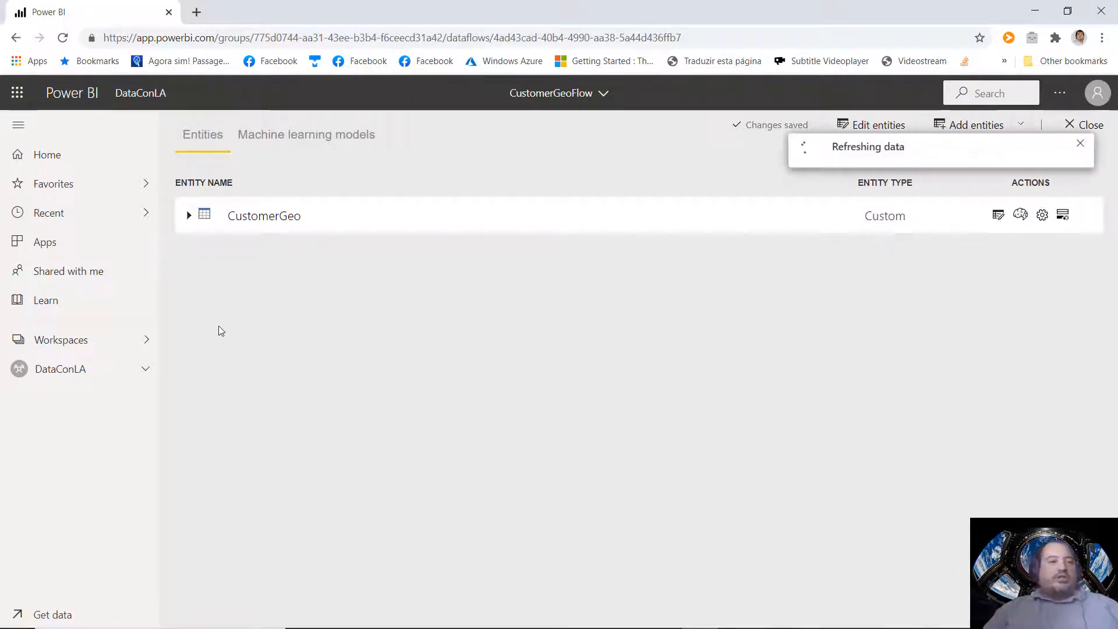
left_click(46, 367)
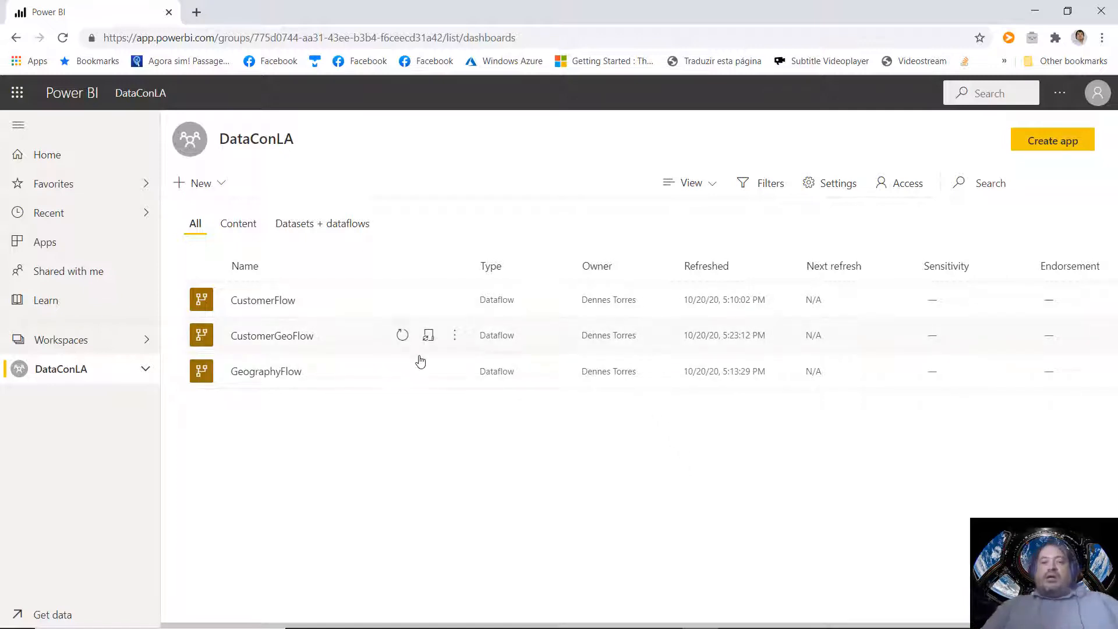
Step: Check the lineage of the refreshed CustomerGeoFlow, and return to the DataConLA workspace contents
left_click(456, 341)
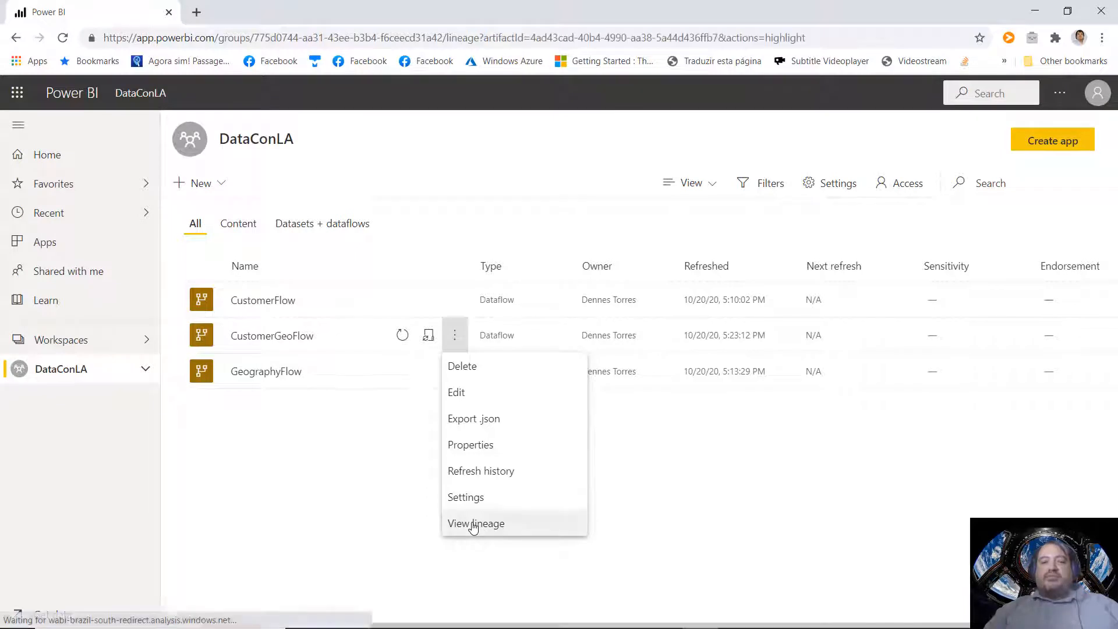
left_click(473, 524)
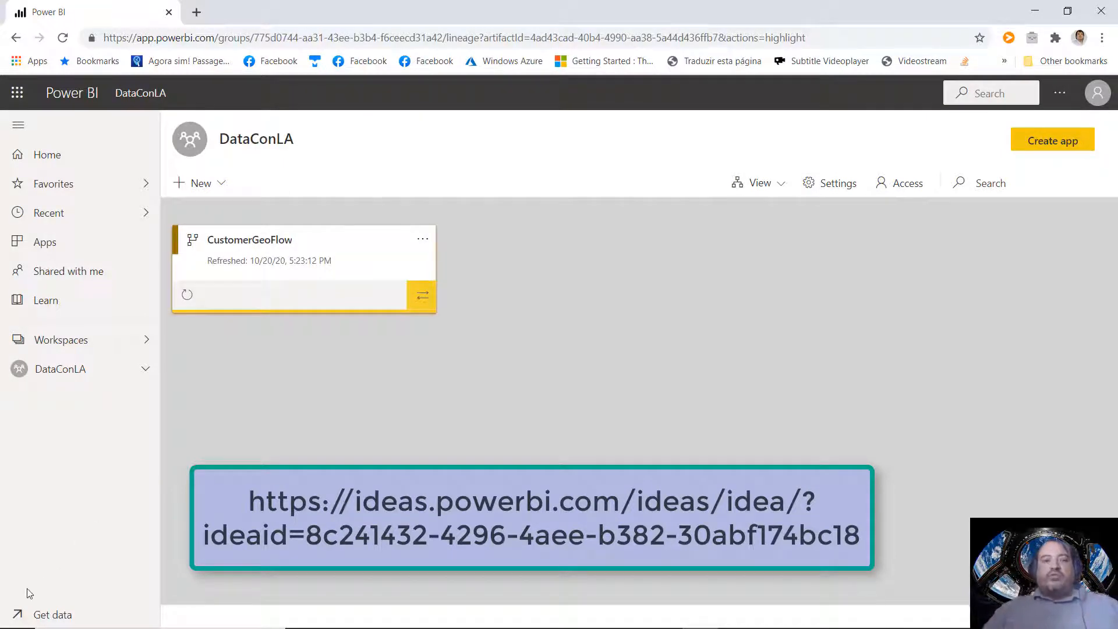
left_click(67, 372)
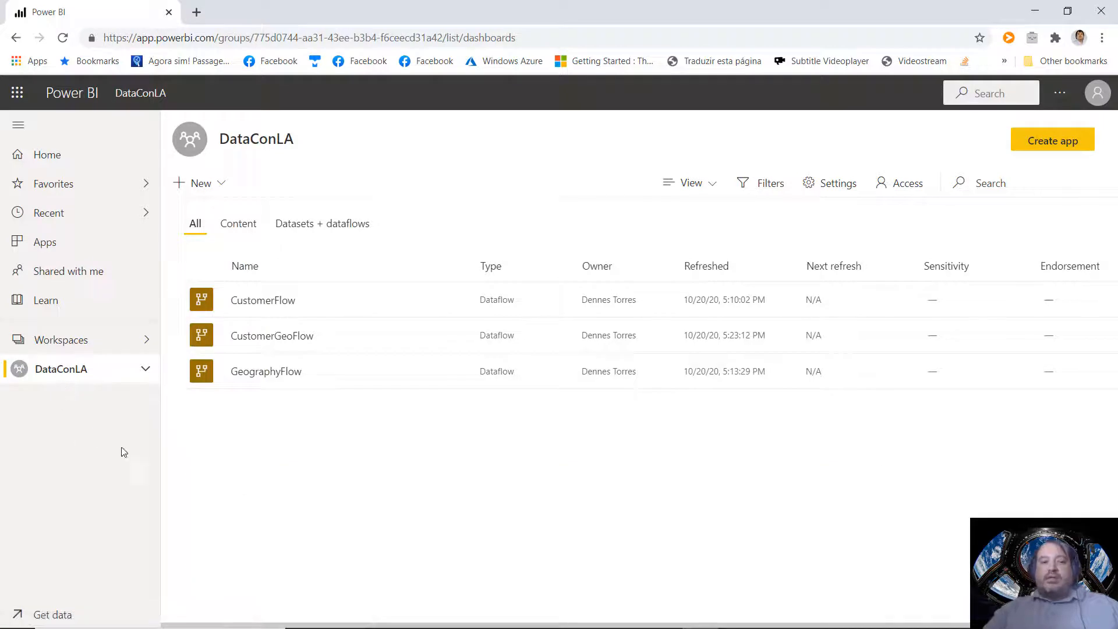
Step: Open the settings of CustomerGeoFlow from the DataConLA workspace and examine its endorsement options
mouse_move(362, 331)
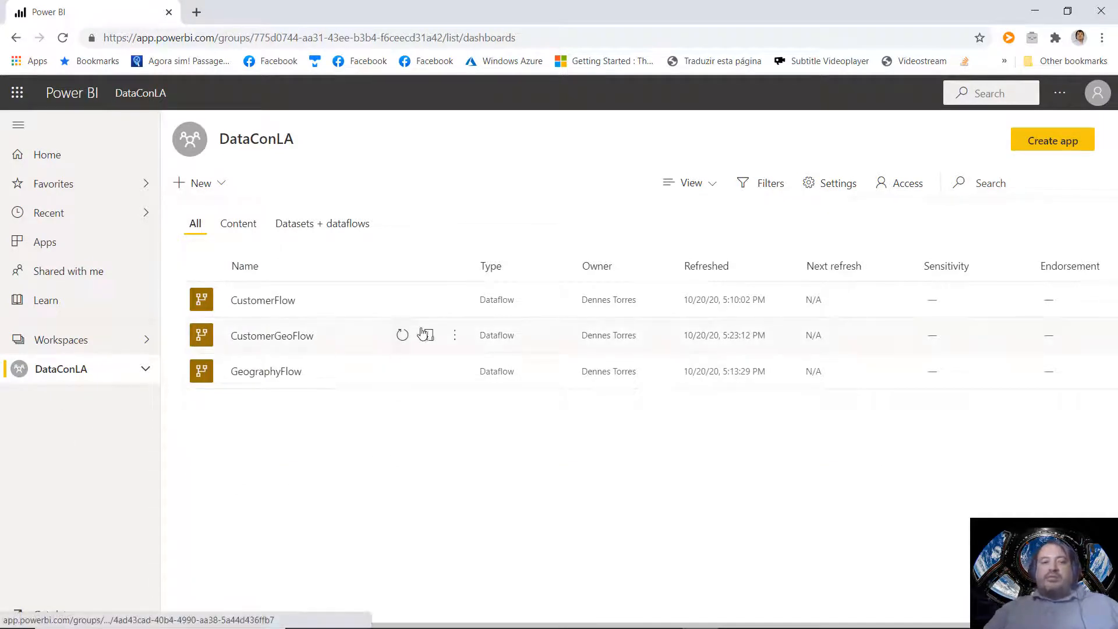
left_click(455, 338)
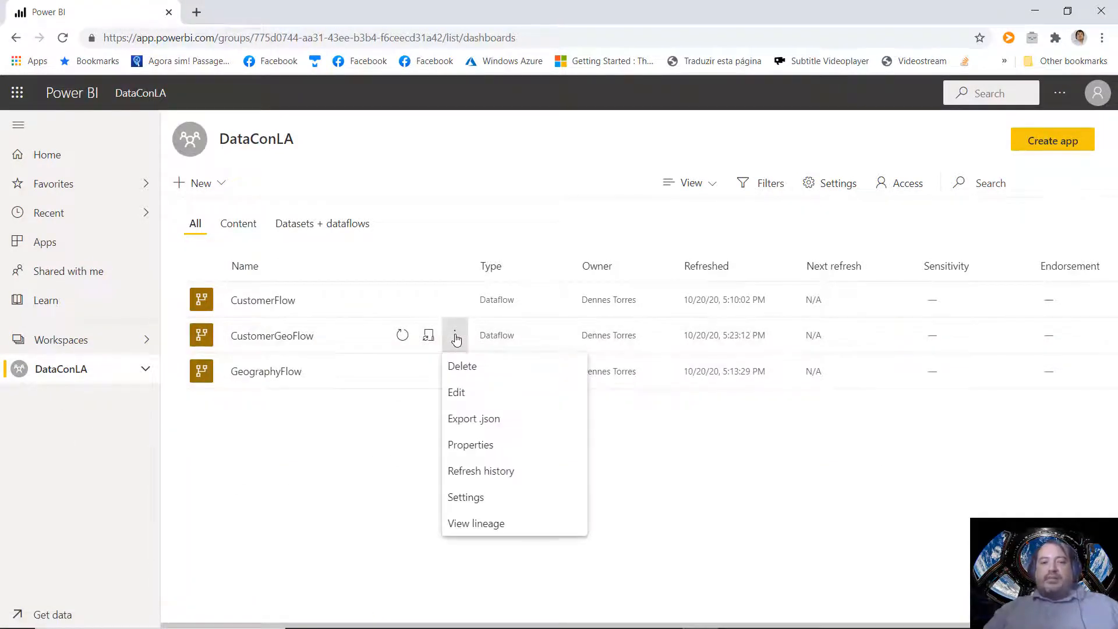
left_click(480, 498)
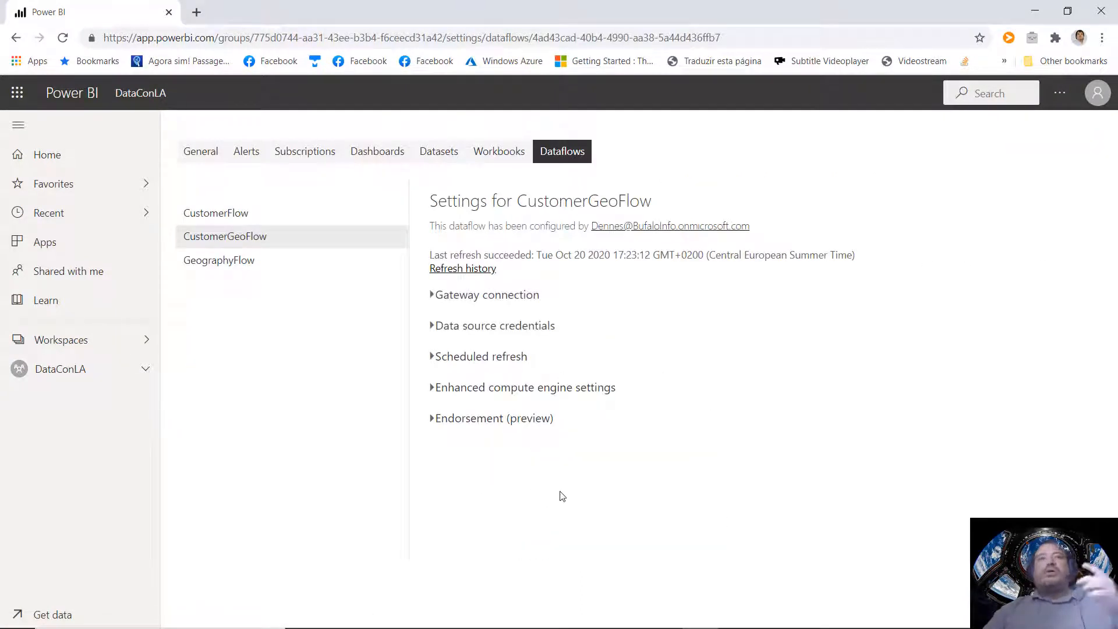
left_click(431, 418)
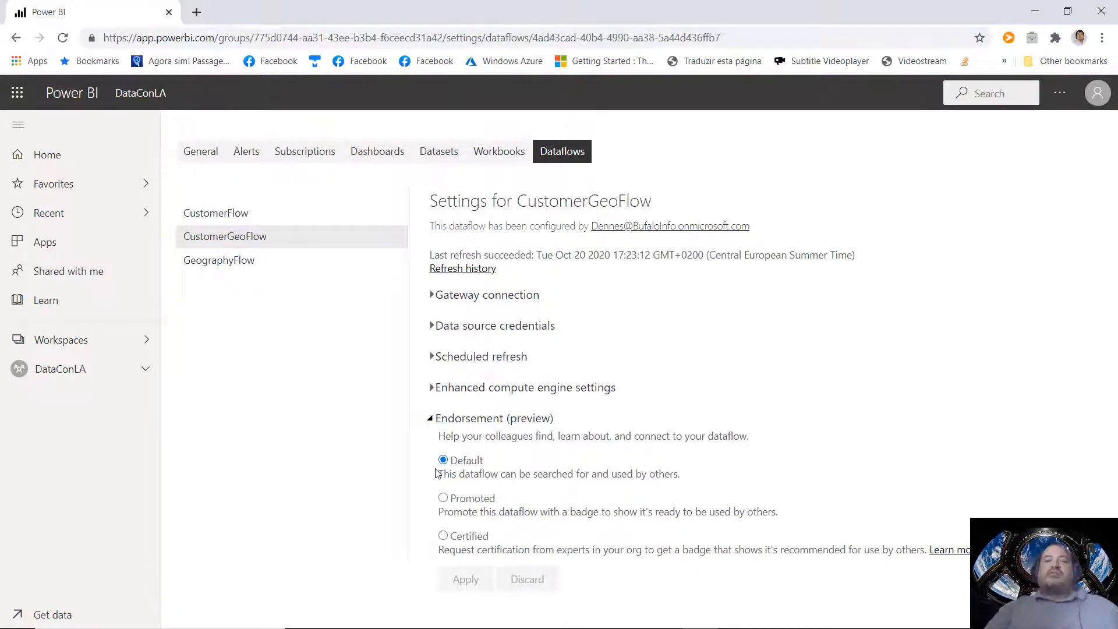
Step: Try the Promoted and Certified endorsements for CustomerGeoFlow, put it back to Default and return to the DataConLA workspace contents
left_click(444, 499)
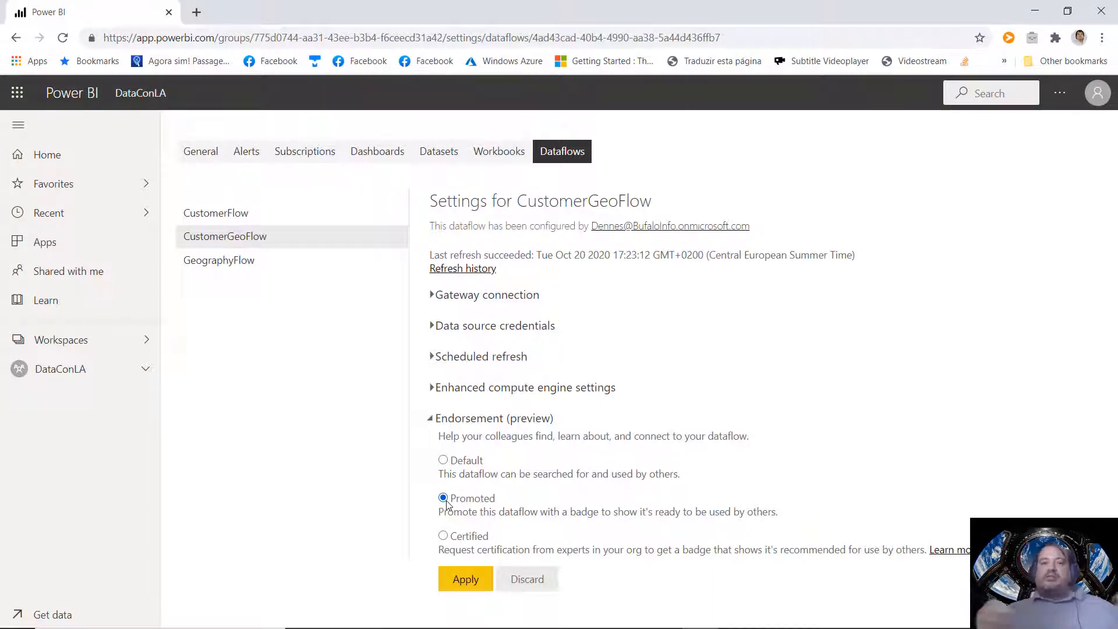
left_click(443, 536)
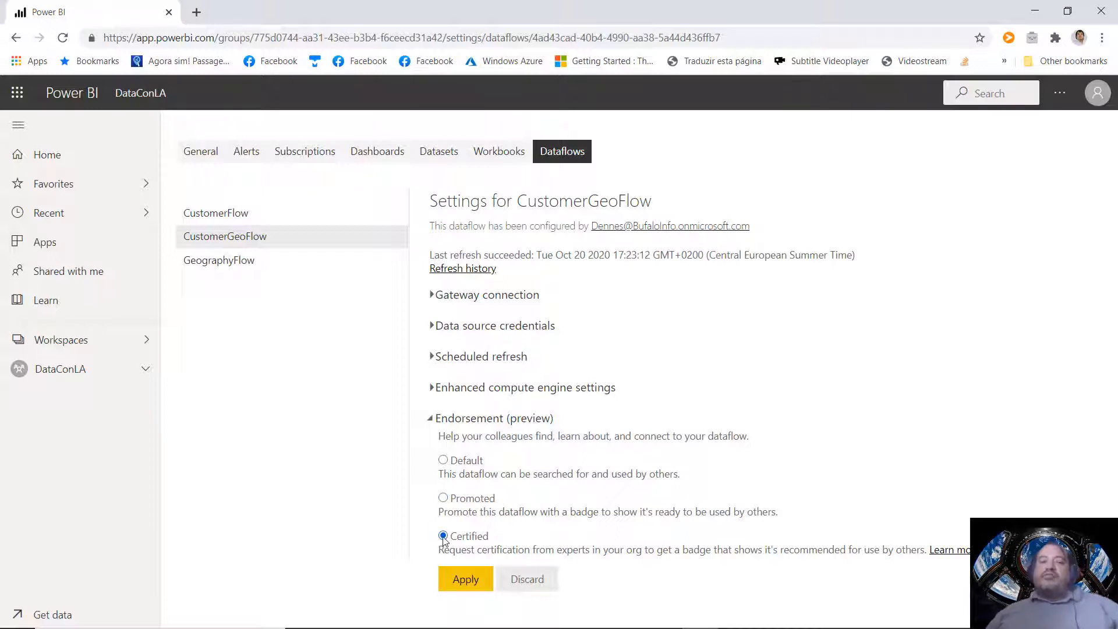
left_click(443, 498)
left_click(443, 461)
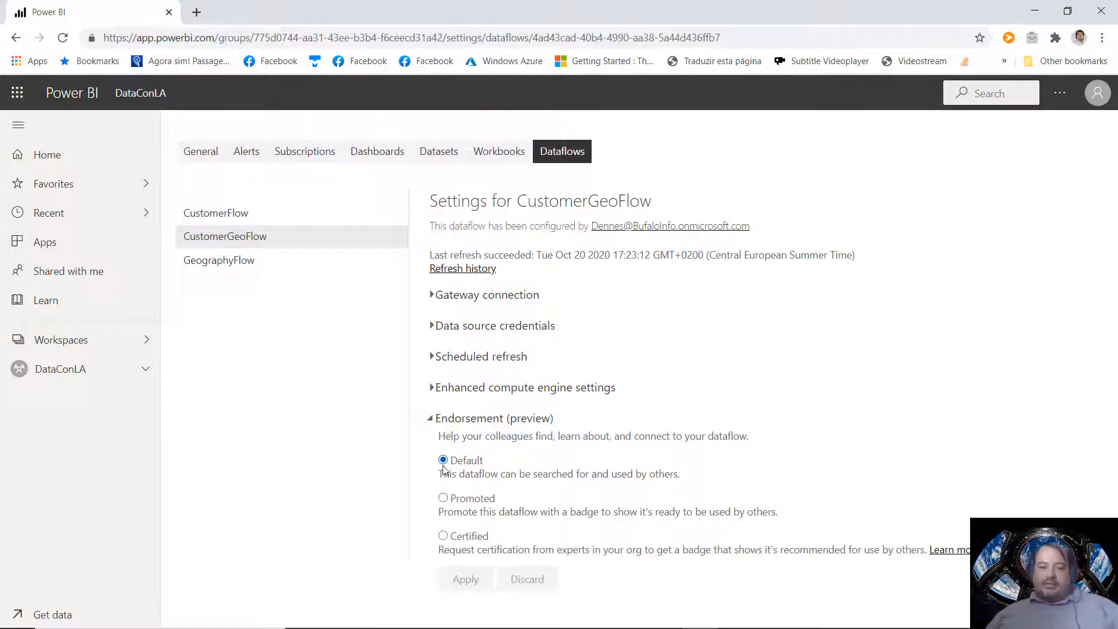
triple_click(444, 499)
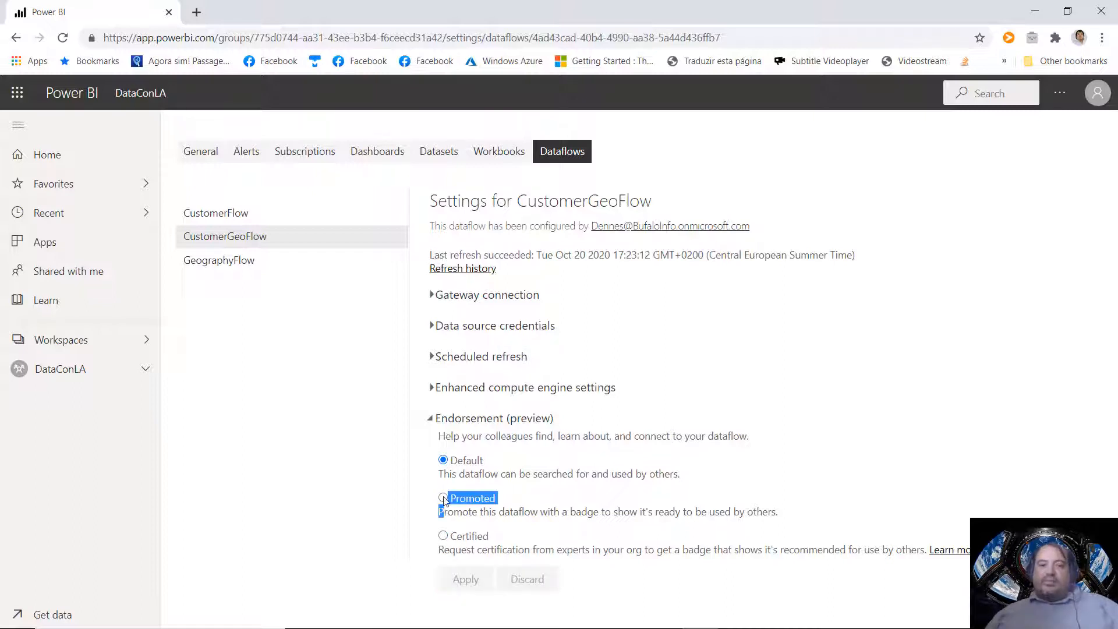
left_click(443, 498)
left_click(442, 535)
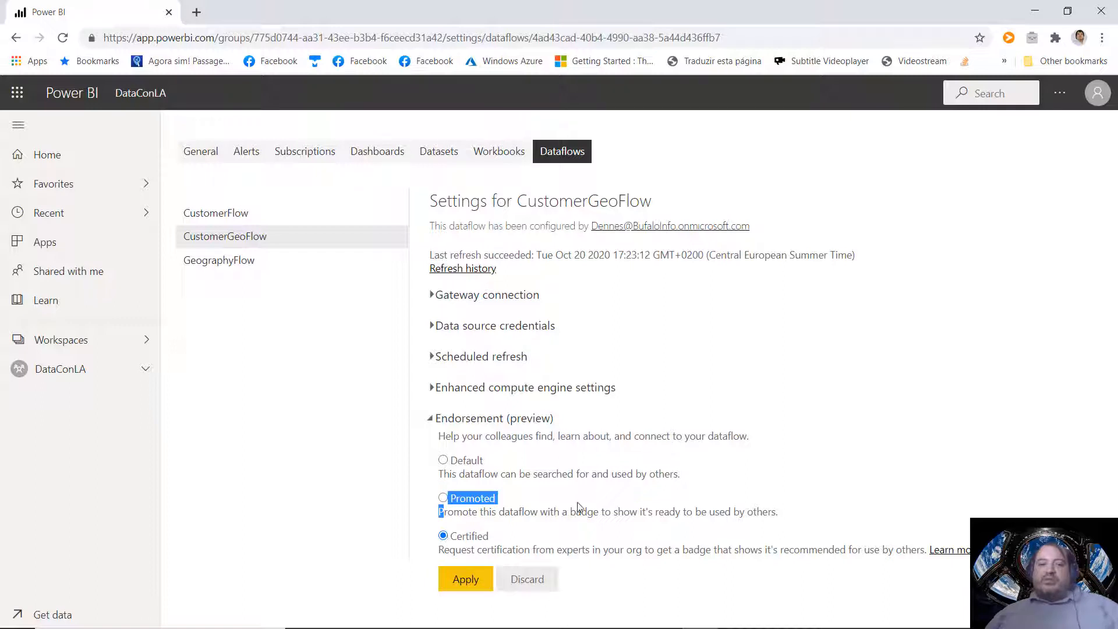
left_click(581, 506)
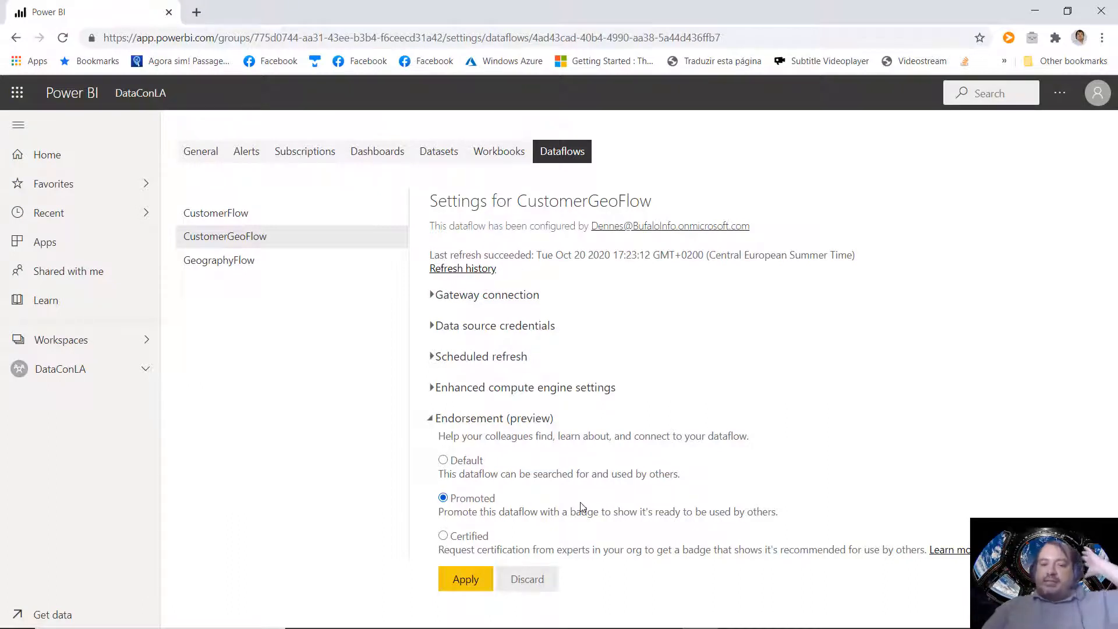
left_click(443, 461)
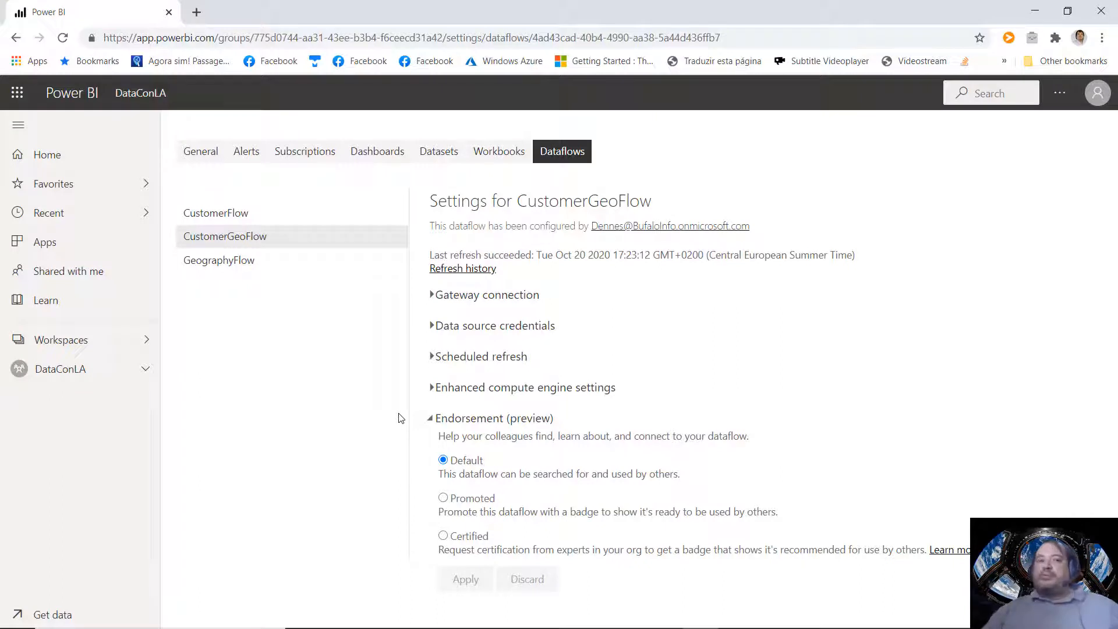
left_click(64, 371)
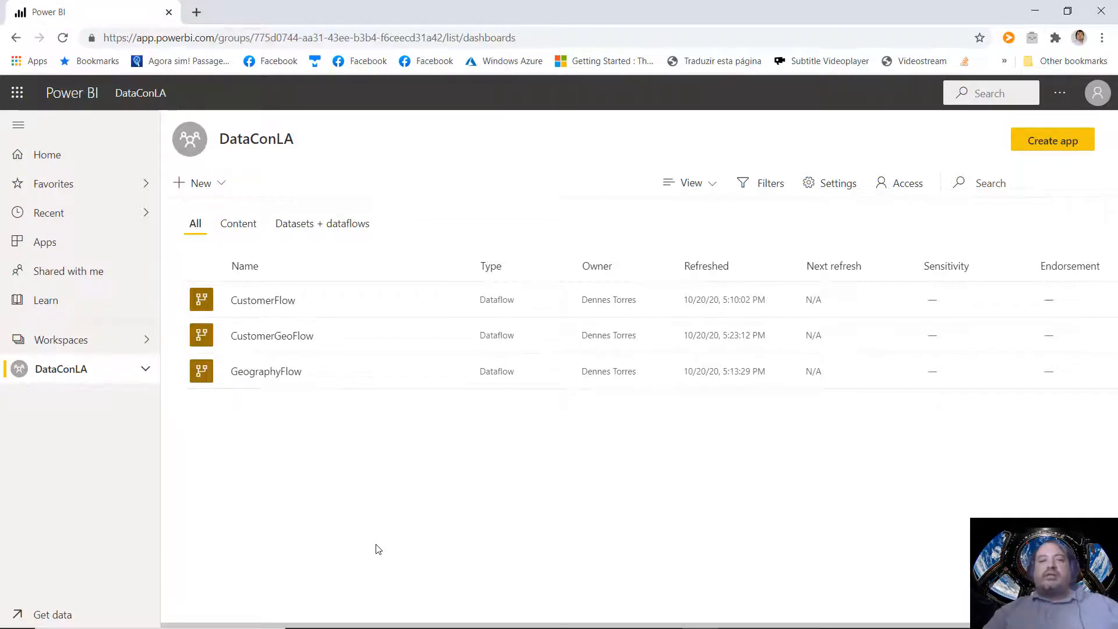
Step: Switch to the open Power BI Desktop report and start getting data from Power BI dataflows
mouse_move(556, 626)
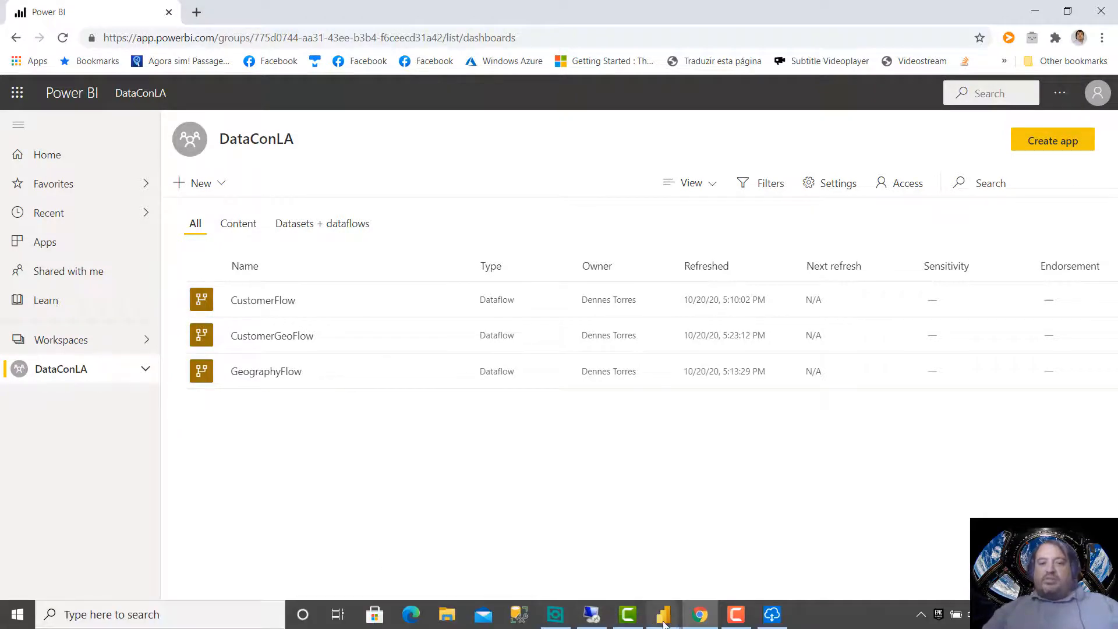
mouse_move(663, 617)
left_click(726, 554)
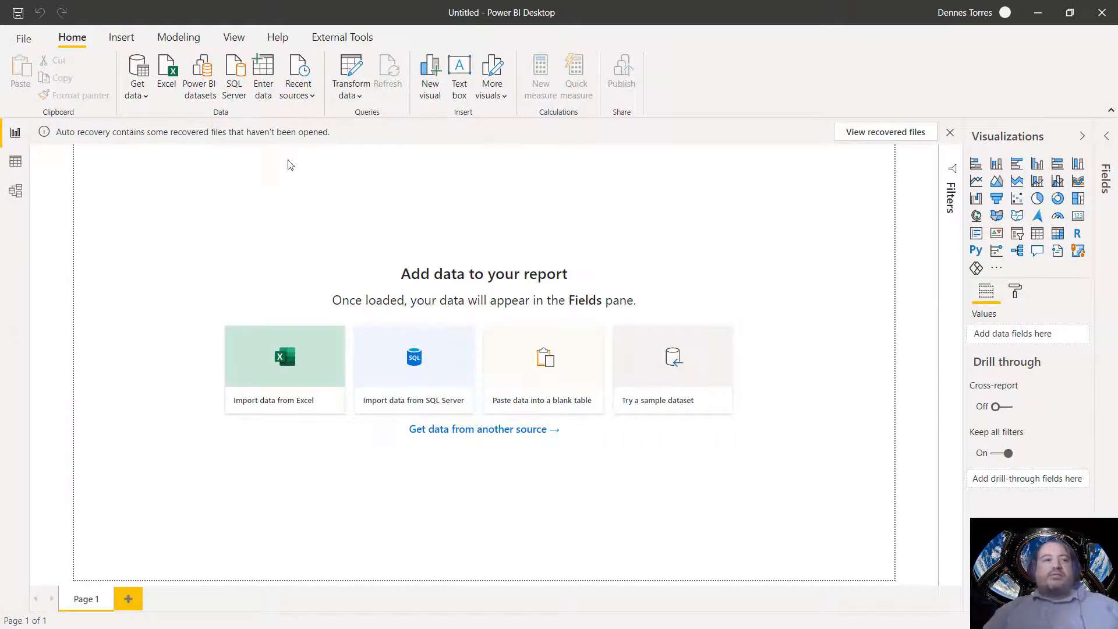
left_click(145, 97)
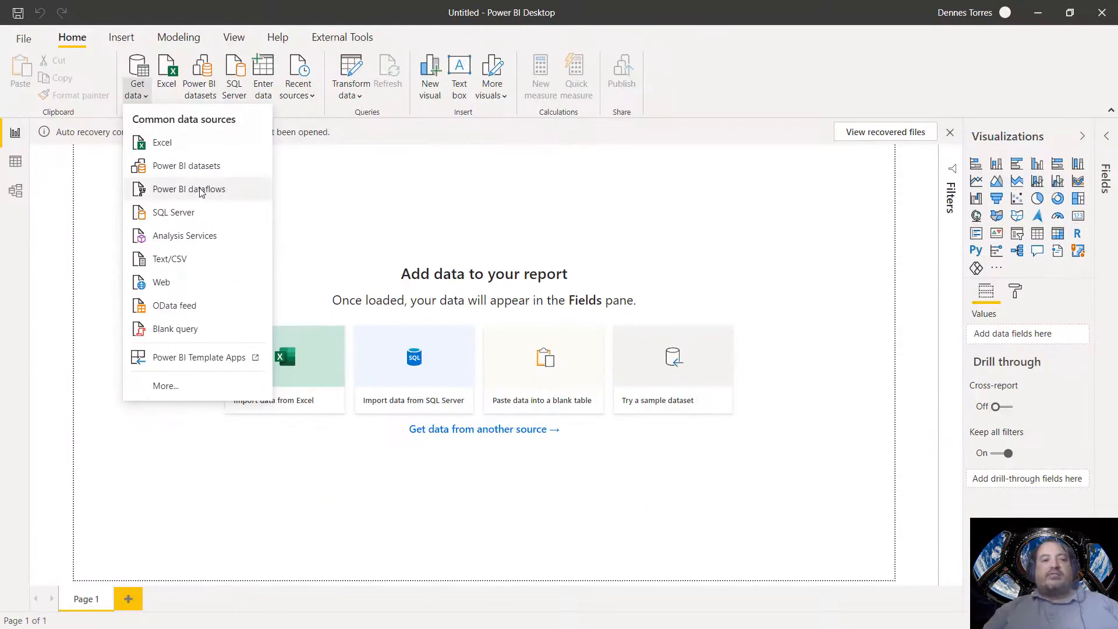
left_click(179, 195)
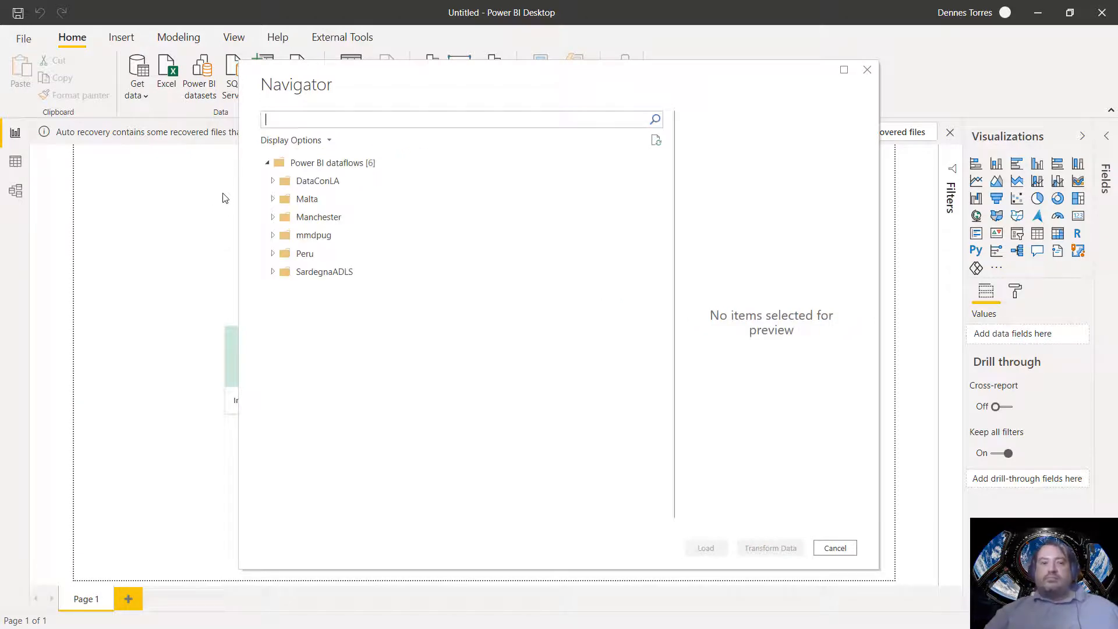
Step: Load the CustomerGeo entity from CustomerGeoFlow in the DataConLA workspace into the report, and collapse the loaded table's fields
left_click(276, 185)
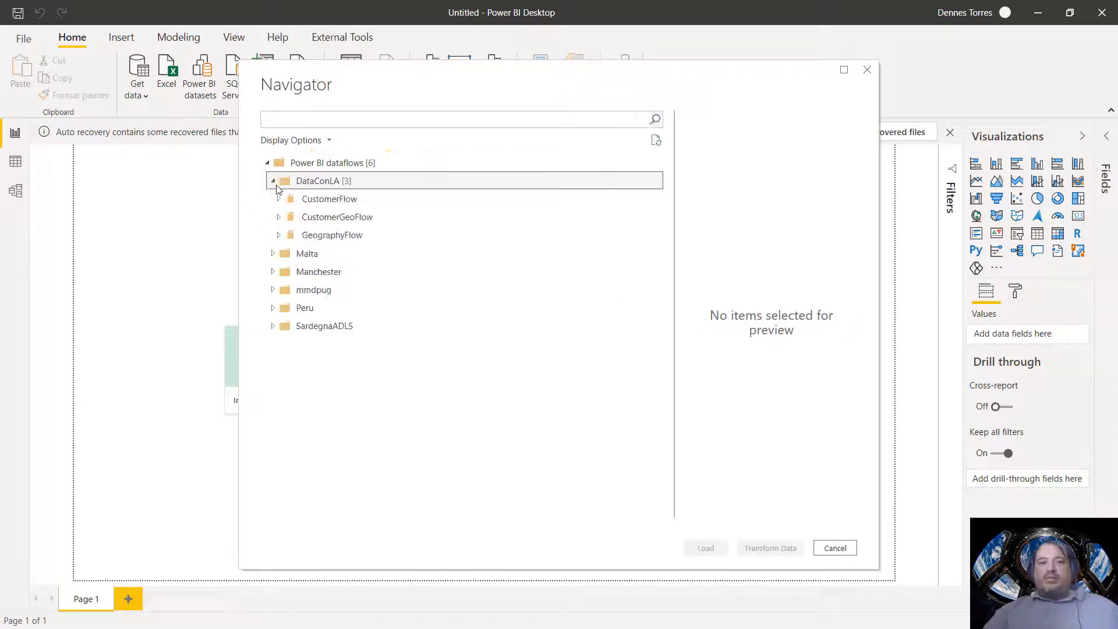
right_click(280, 219)
left_click(279, 218)
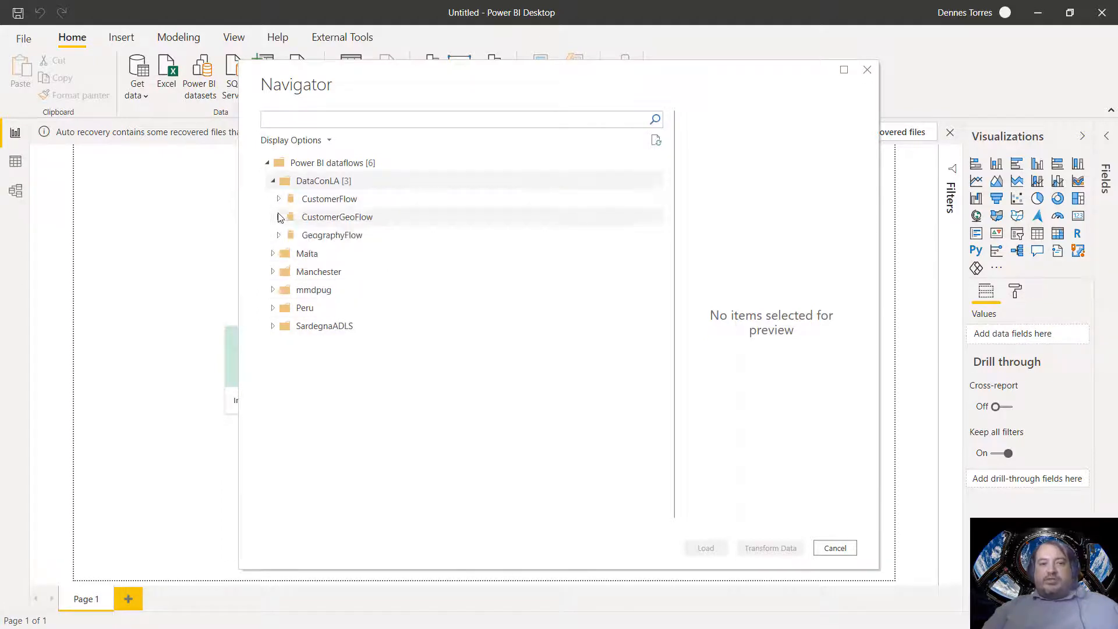
left_click(279, 217)
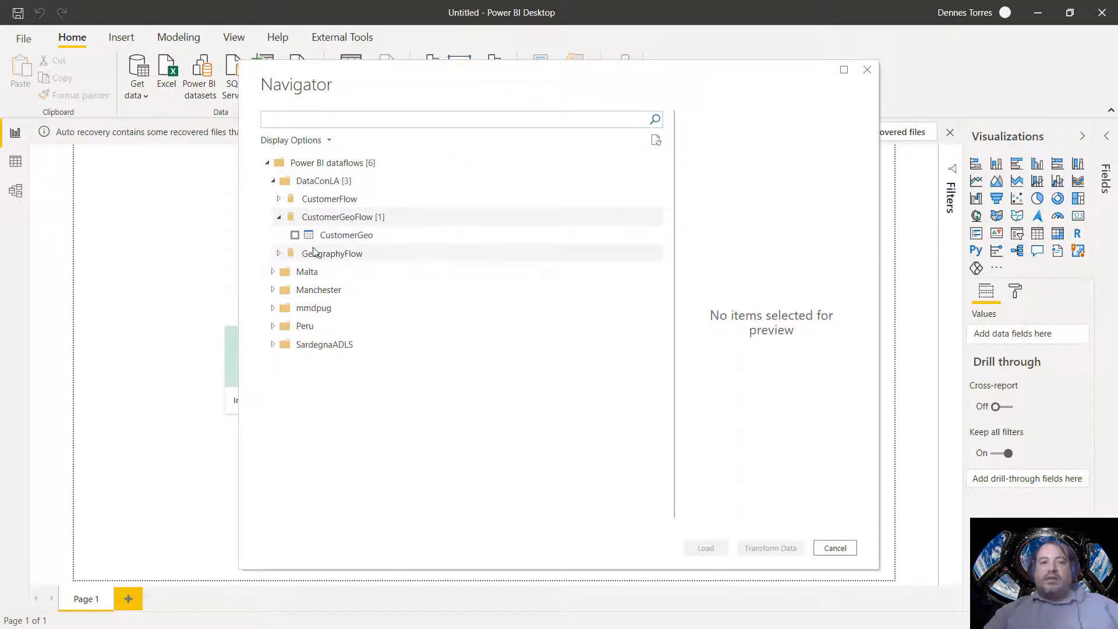
left_click(333, 239)
left_click(294, 235)
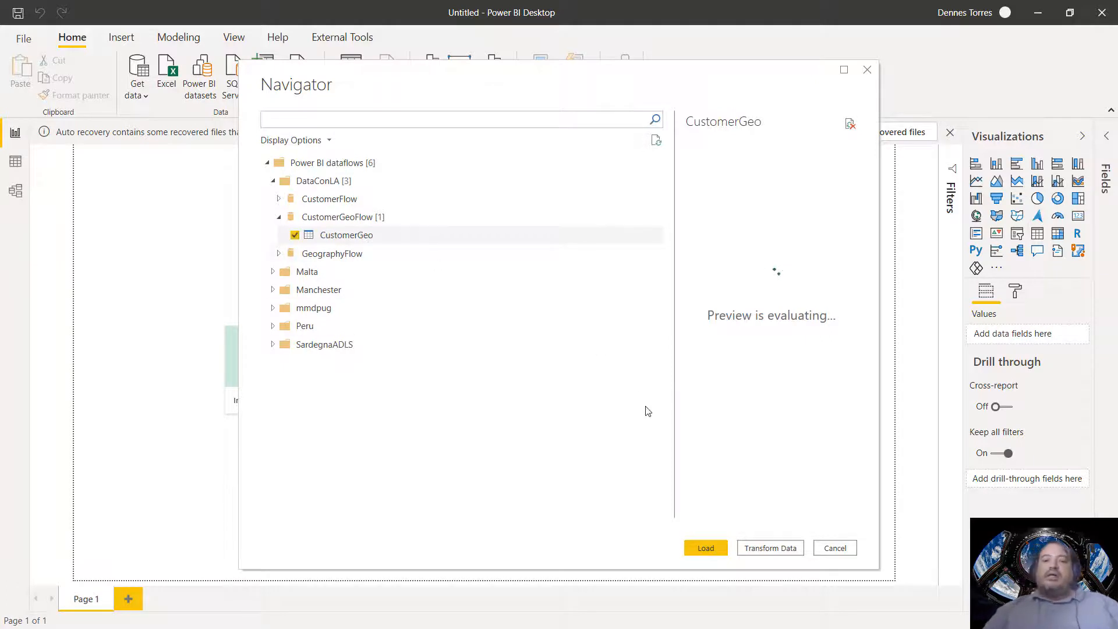
left_click(706, 548)
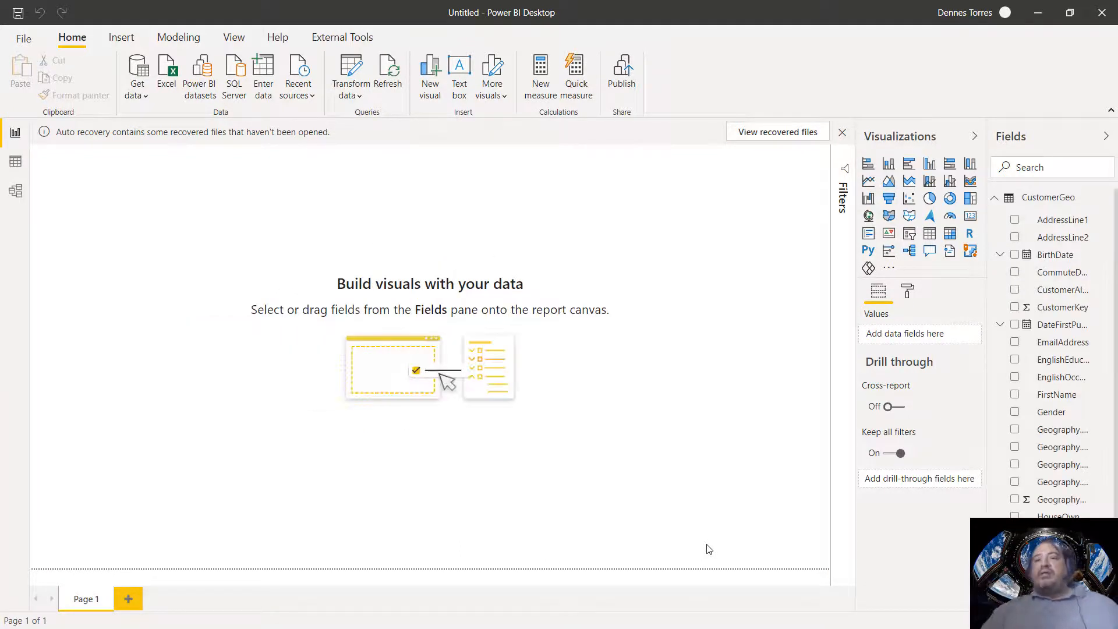
left_click(997, 201)
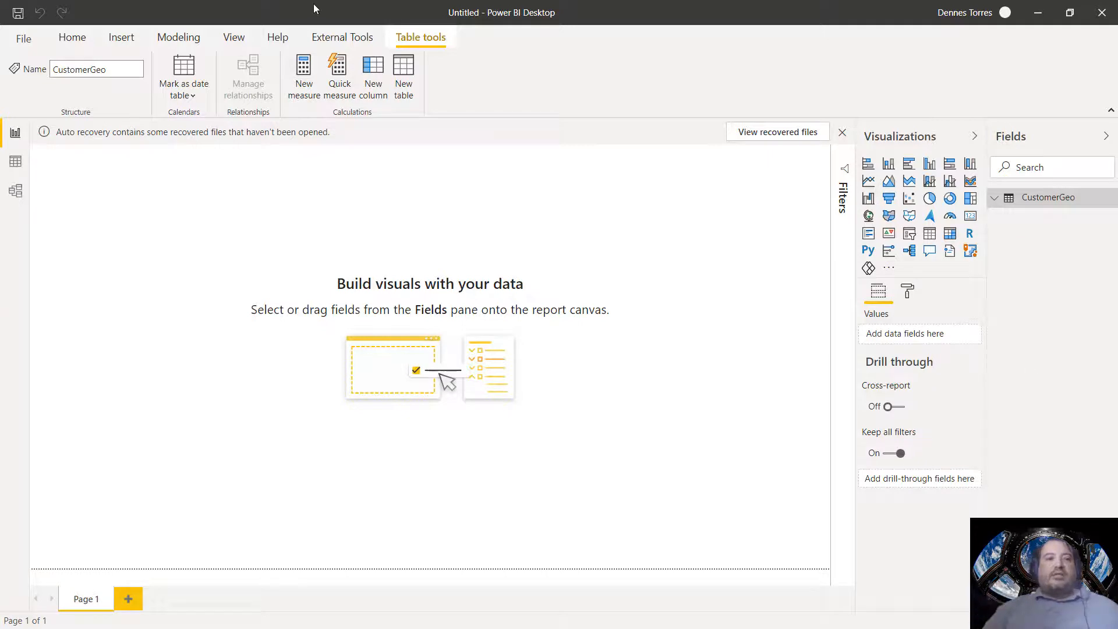
left_click(86, 38)
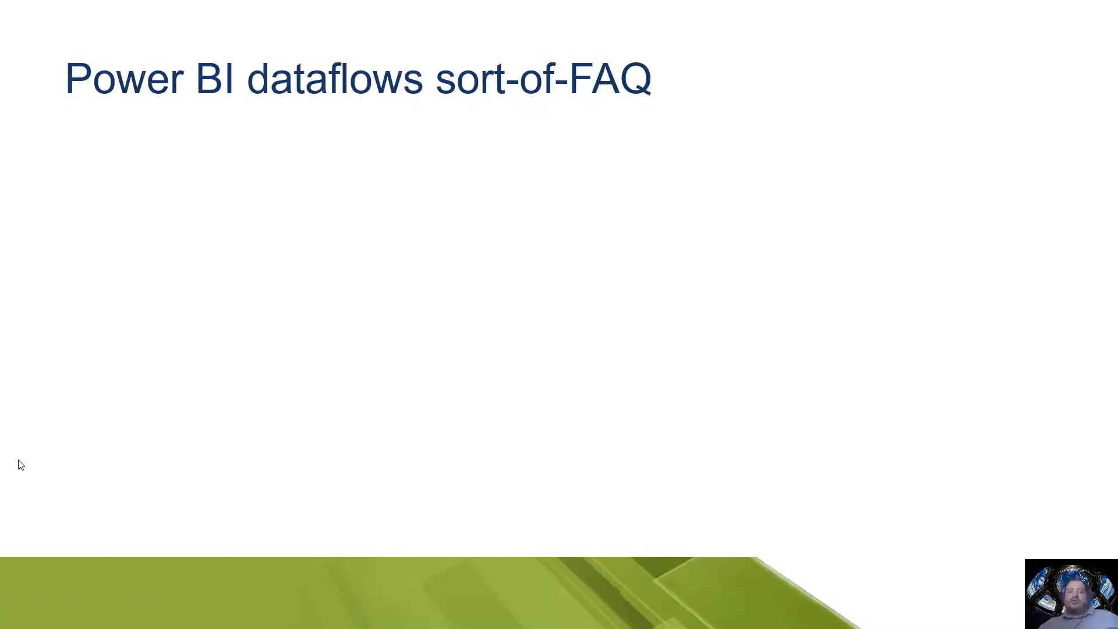
key("Right")
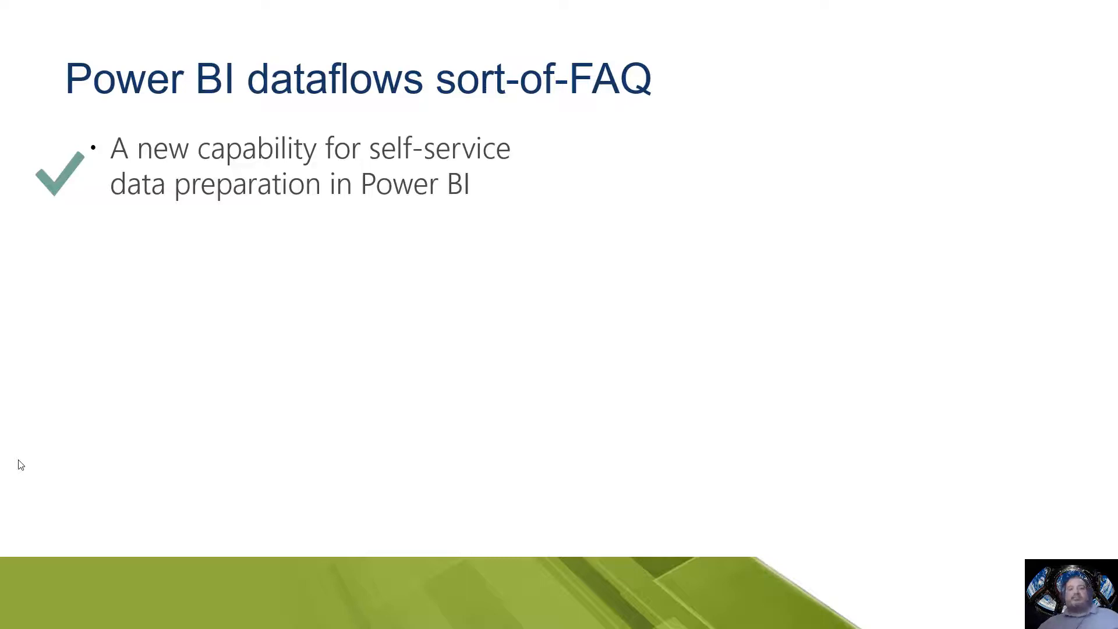
key("Right")
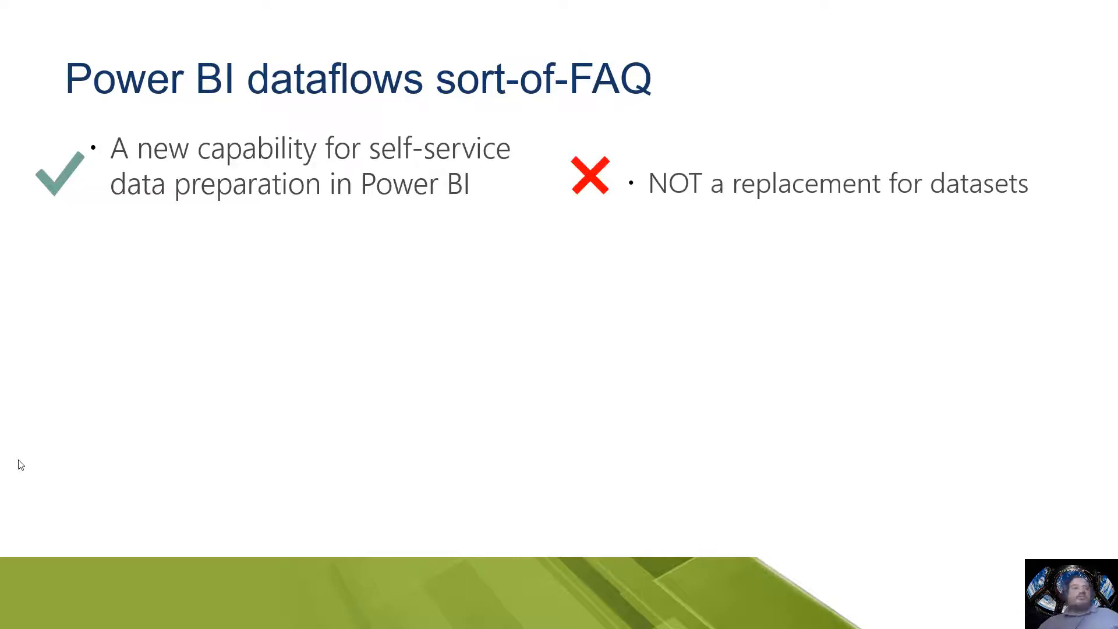